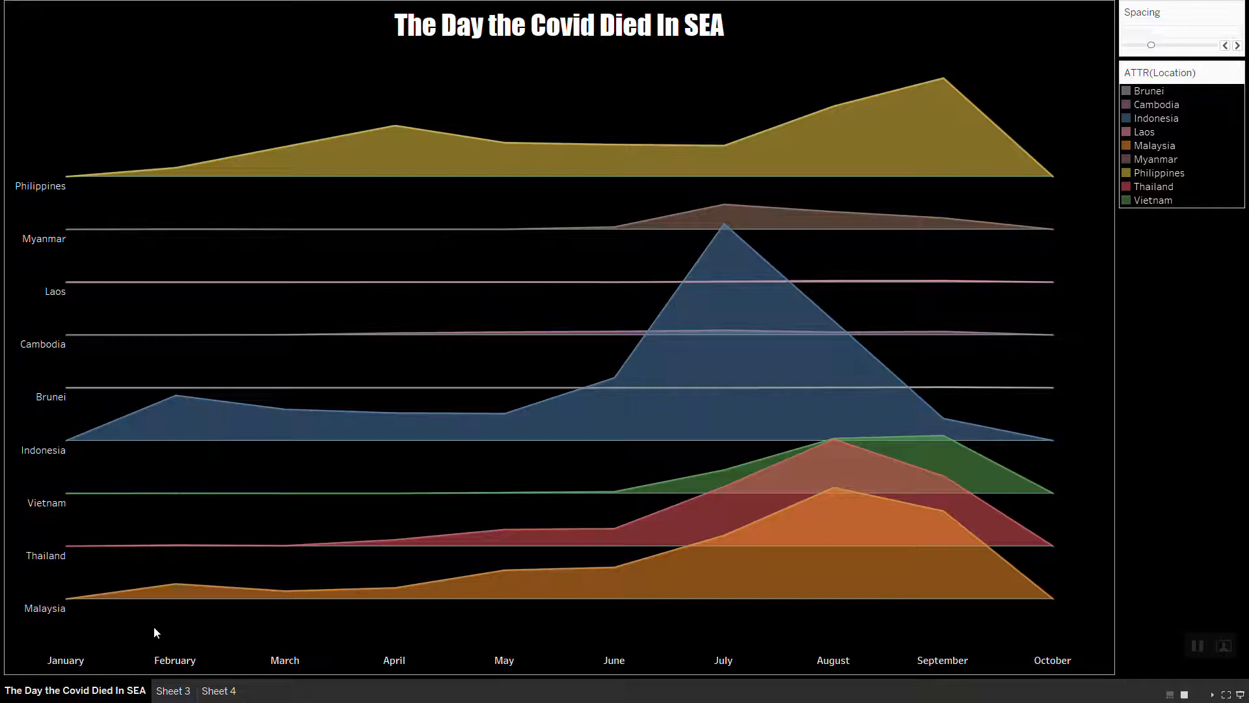
Exit presentation mode and open the blank Sheet 3 worksheet
mouse_move(186, 496)
mouse_move(296, 183)
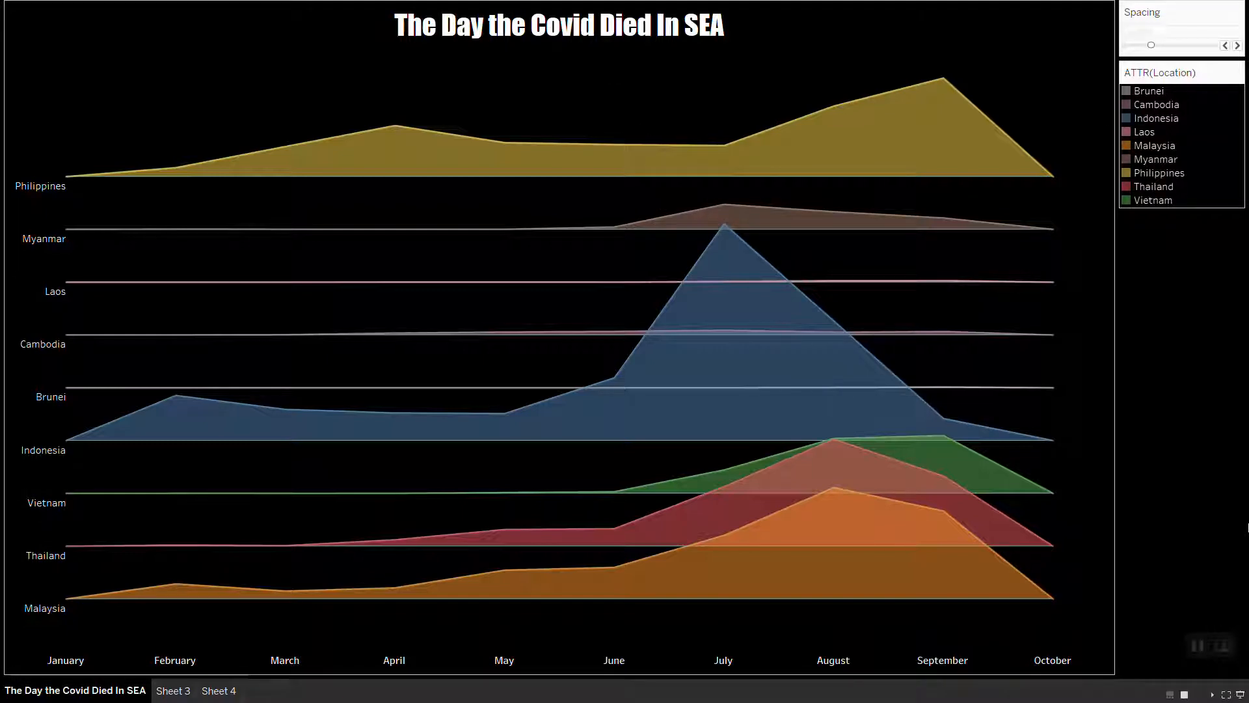
right_click(1168, 446)
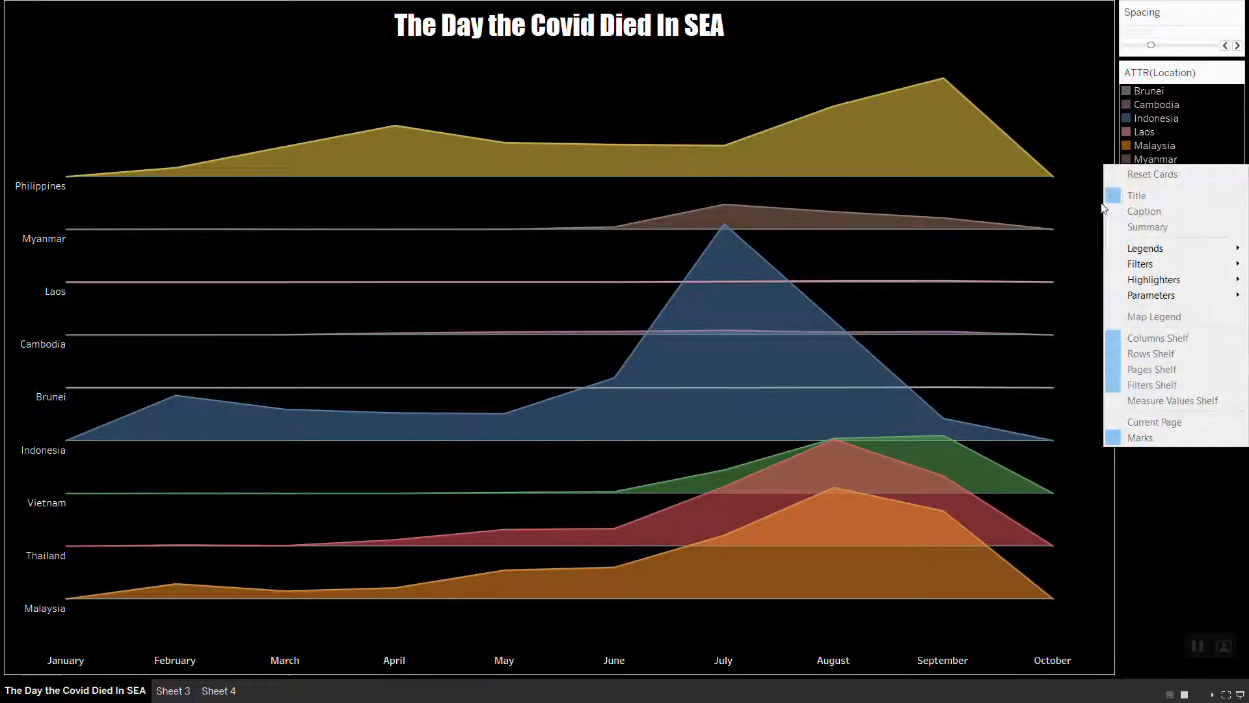
key(Escape)
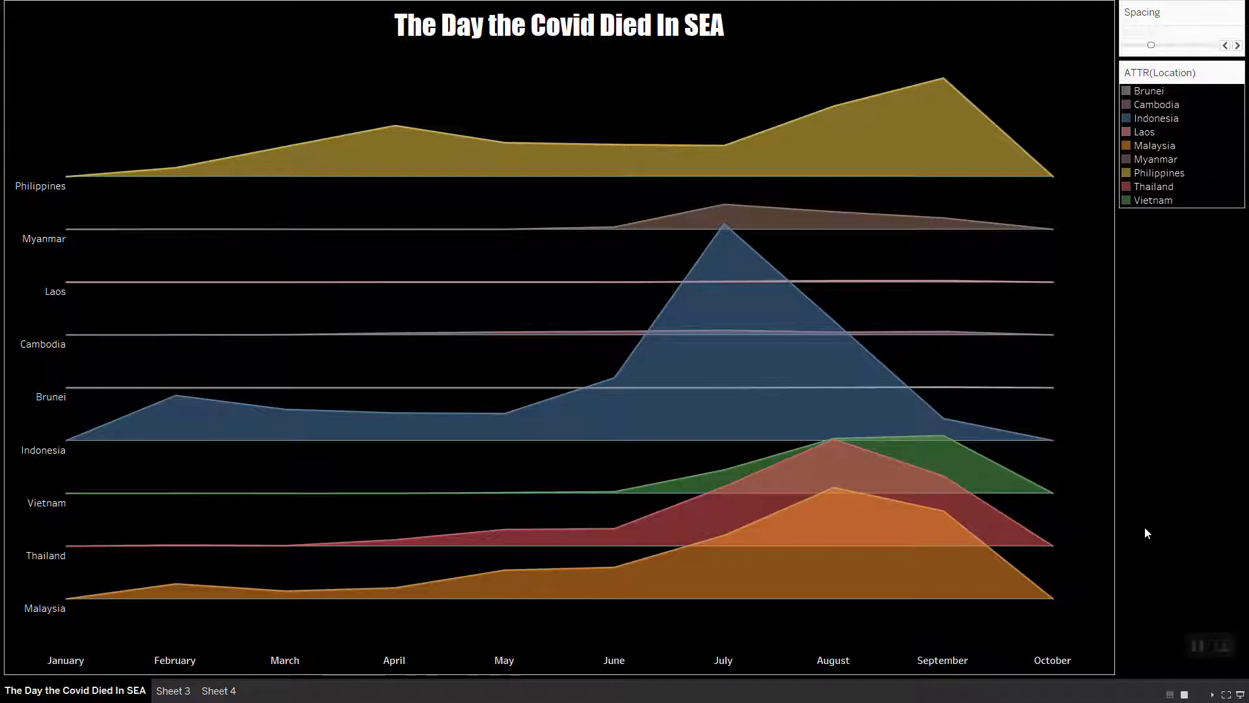
key(Escape)
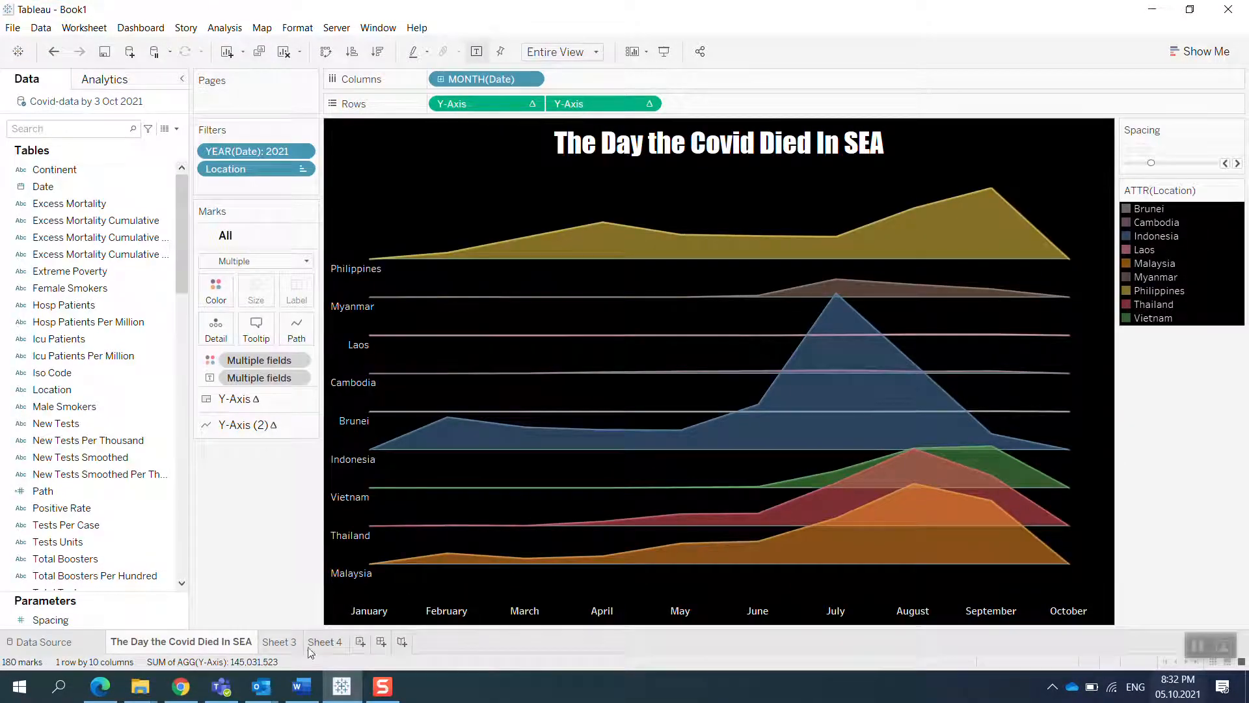
click(285, 641)
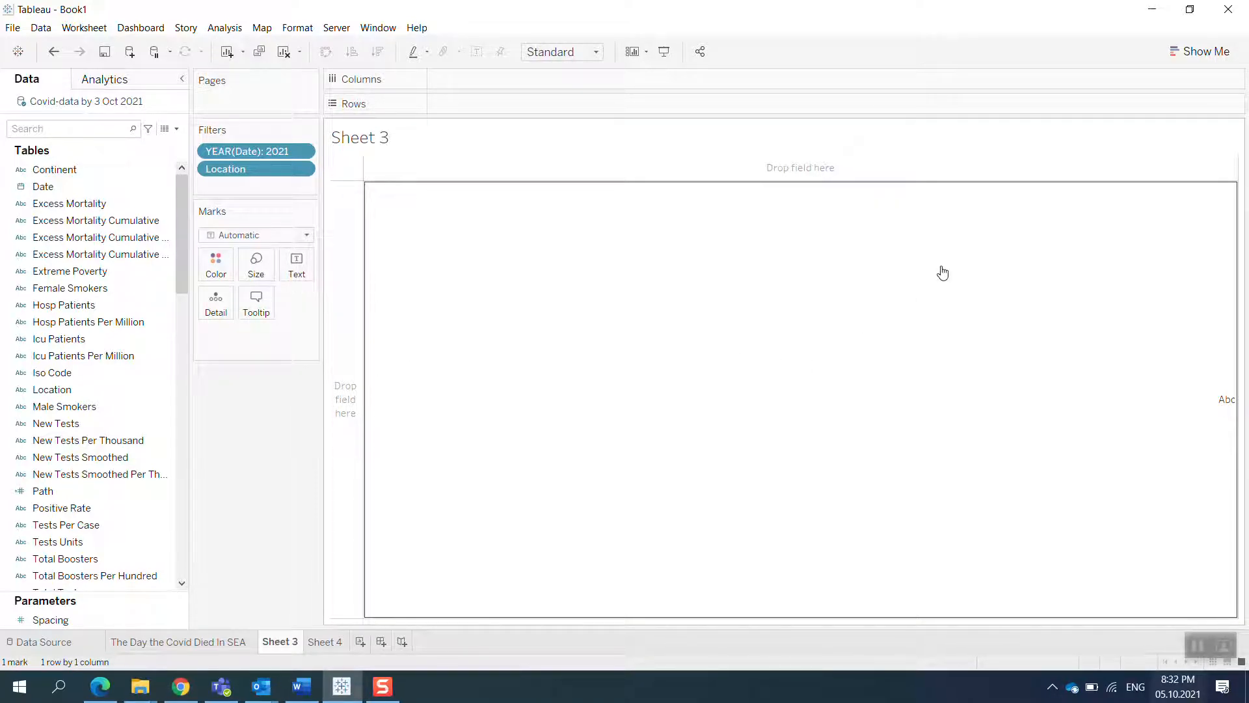
Switch to the Our World in Data page in the browser and show the download options of the daily new confirmed COVID-19 cases chart
click(1152, 9)
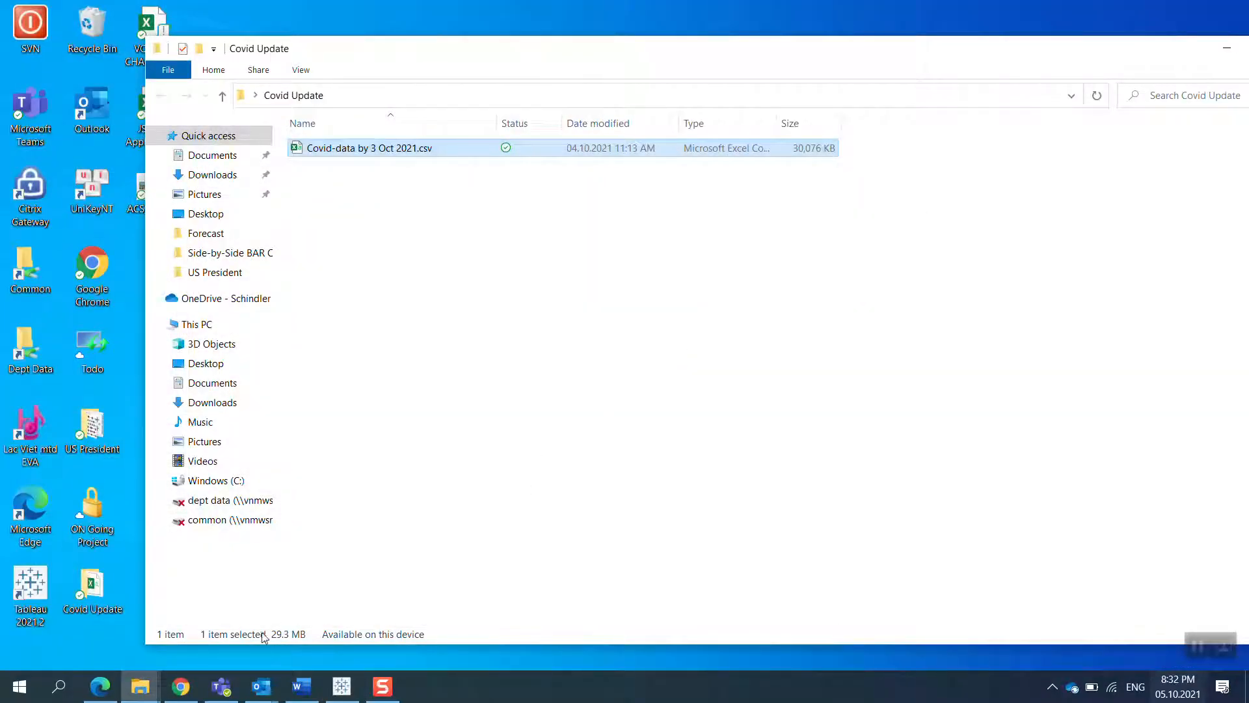
click(99, 685)
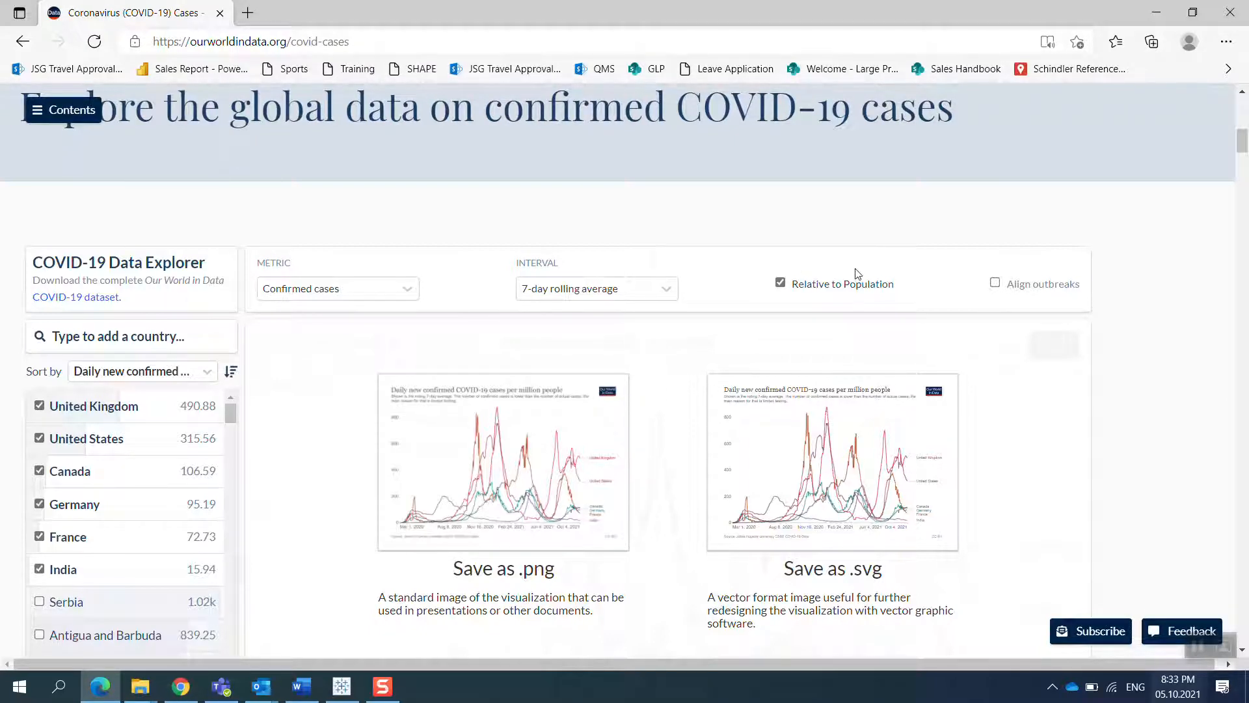
scroll(852, 287, down, 3)
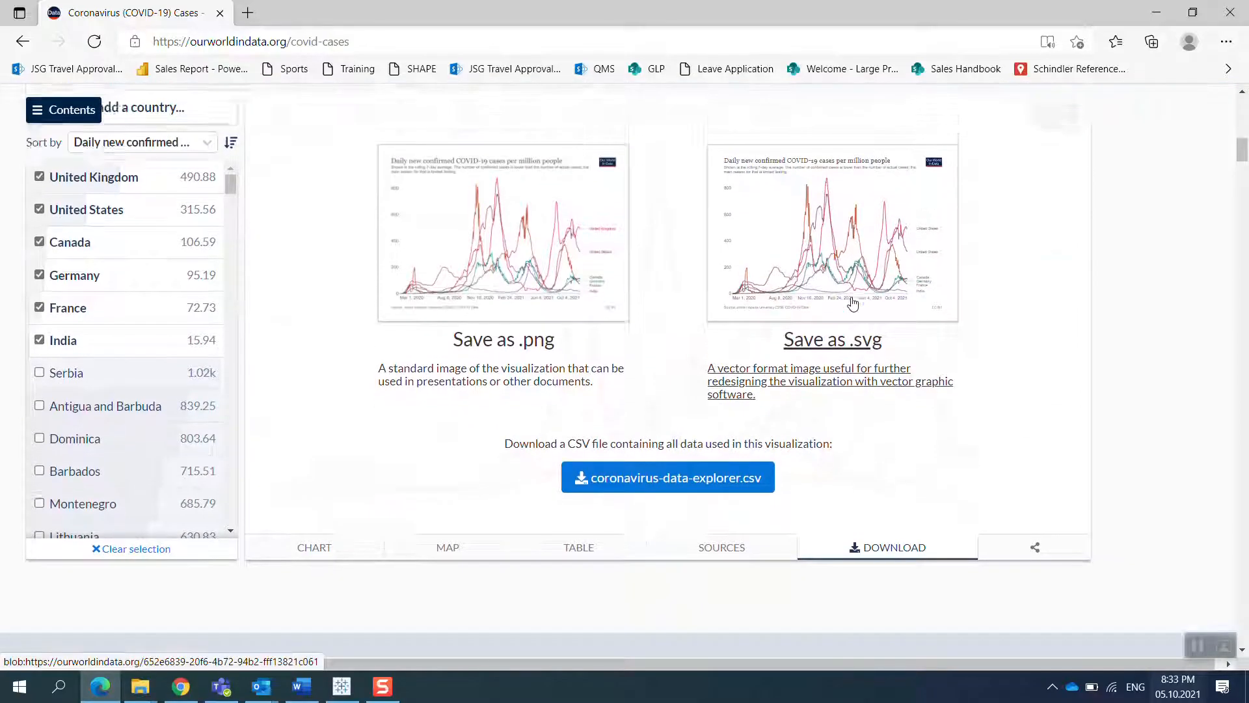
scroll(854, 303, down, 10)
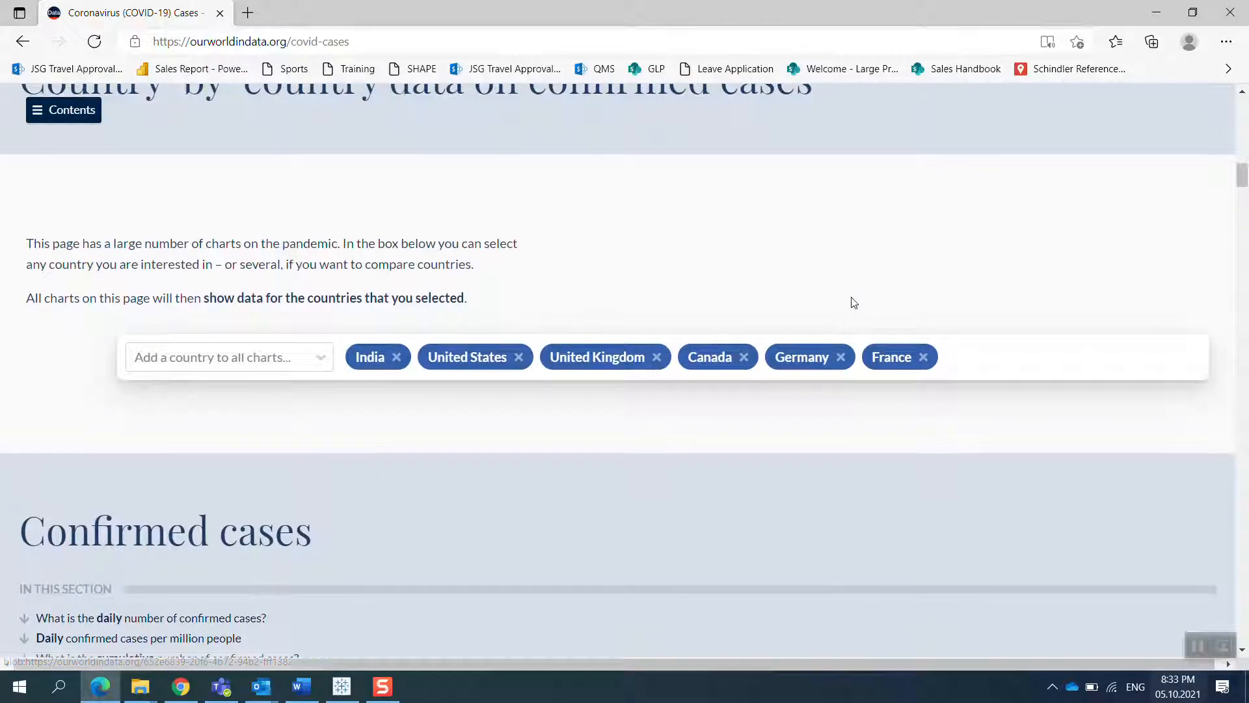
scroll(853, 303, down, 5)
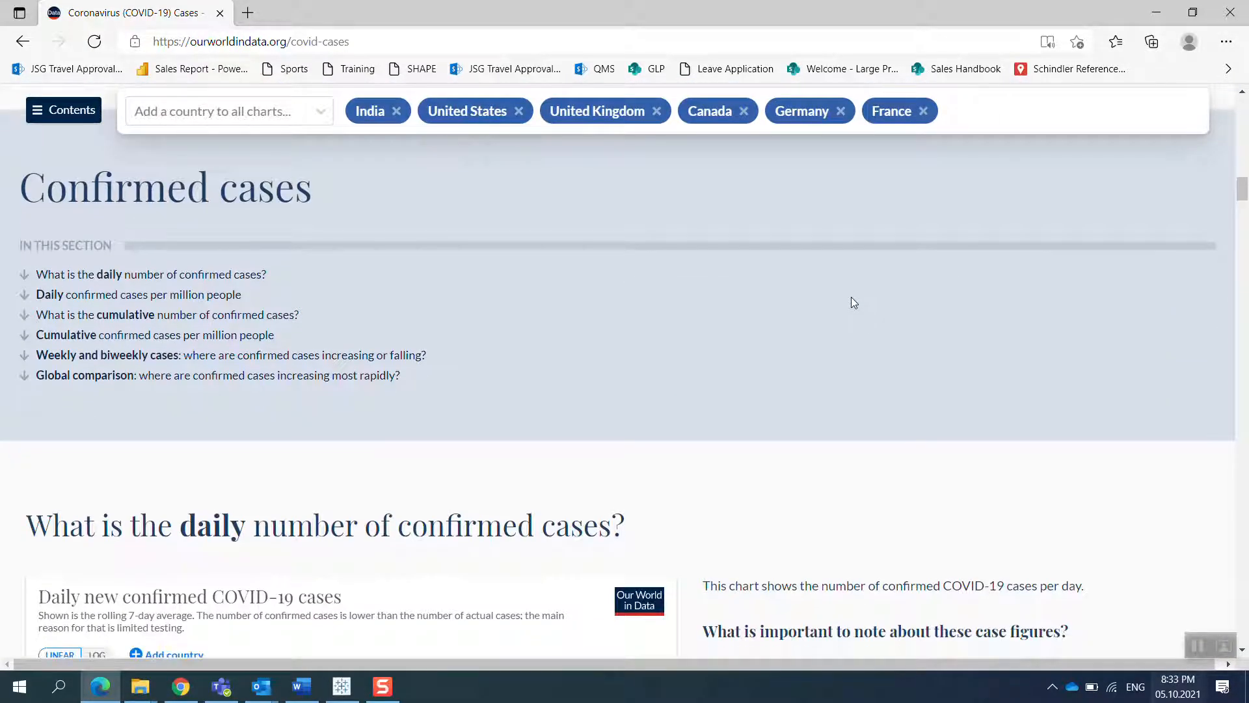
scroll(853, 302, down, 7)
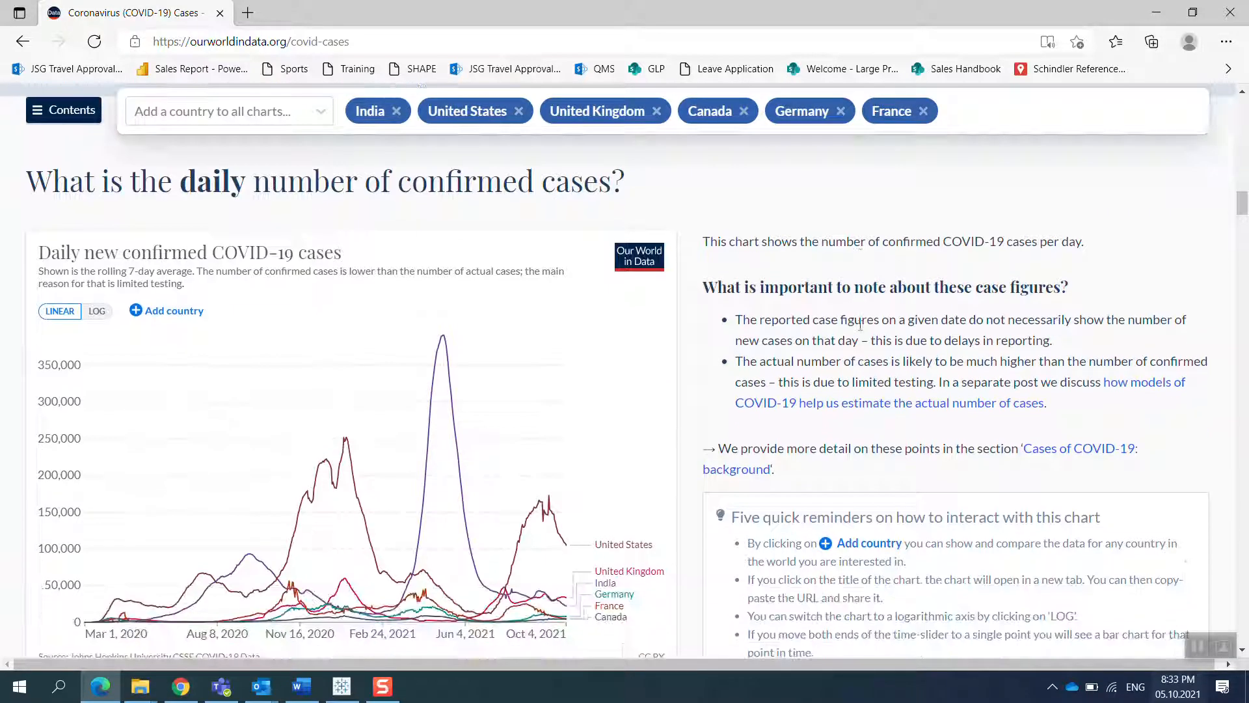
scroll(862, 330, down, 3)
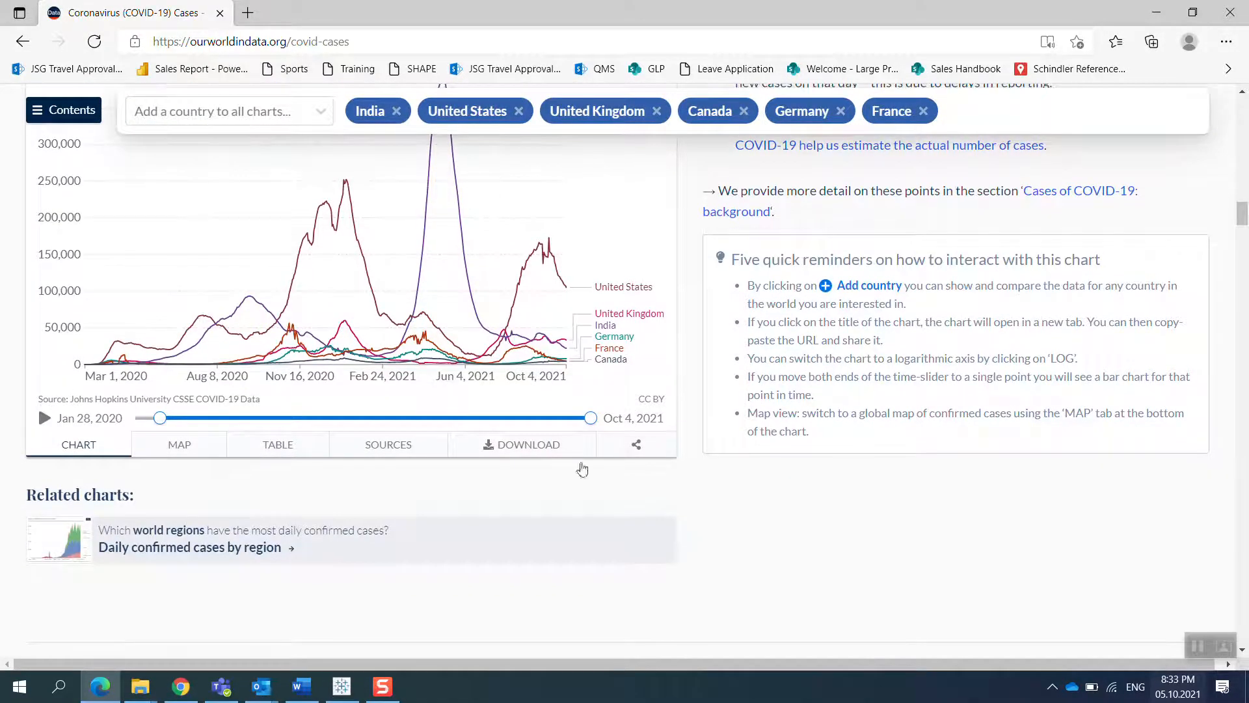
click(525, 447)
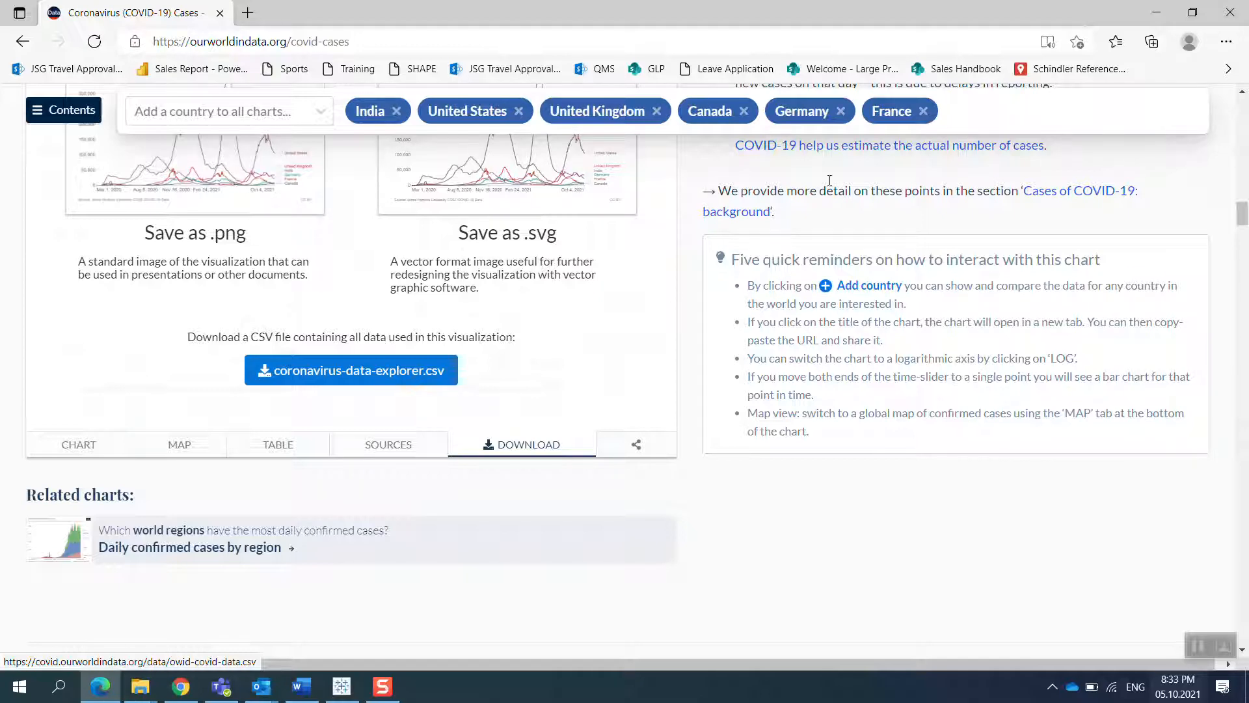
Check the downloaded Covid-data CSV in its folder, then return to Tableau and view the data source before reopening Sheet 3
click(1162, 13)
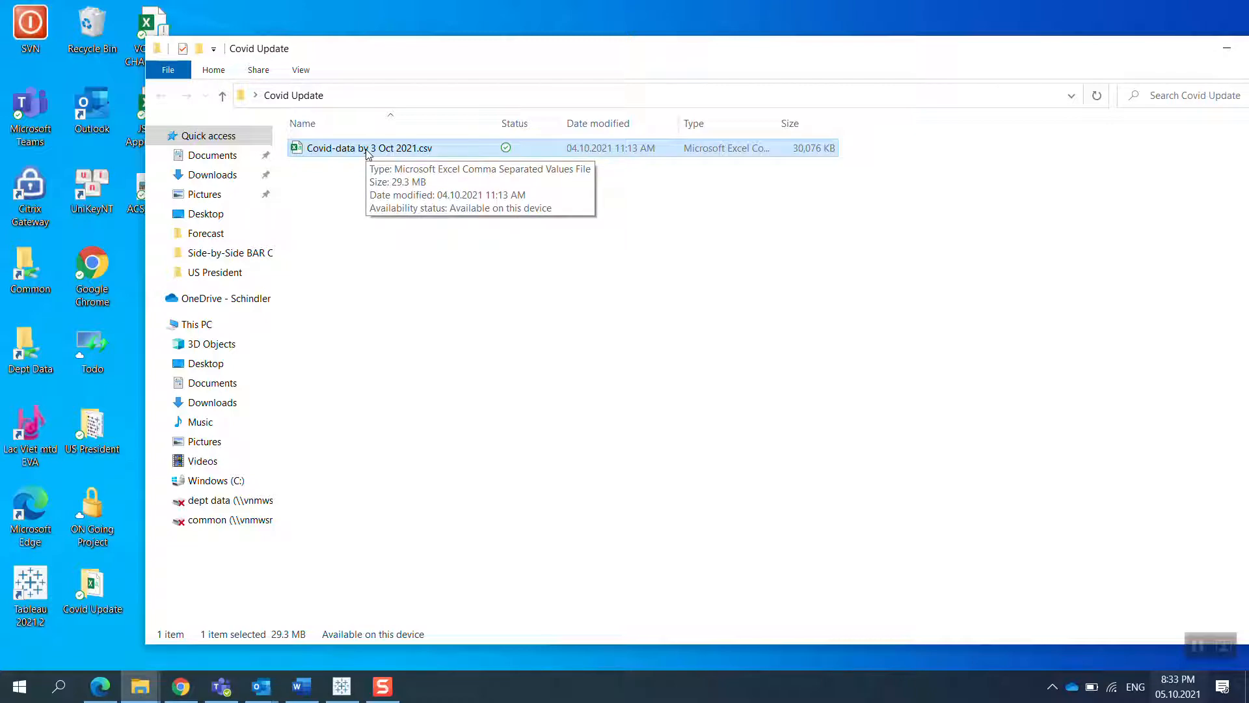
click(343, 688)
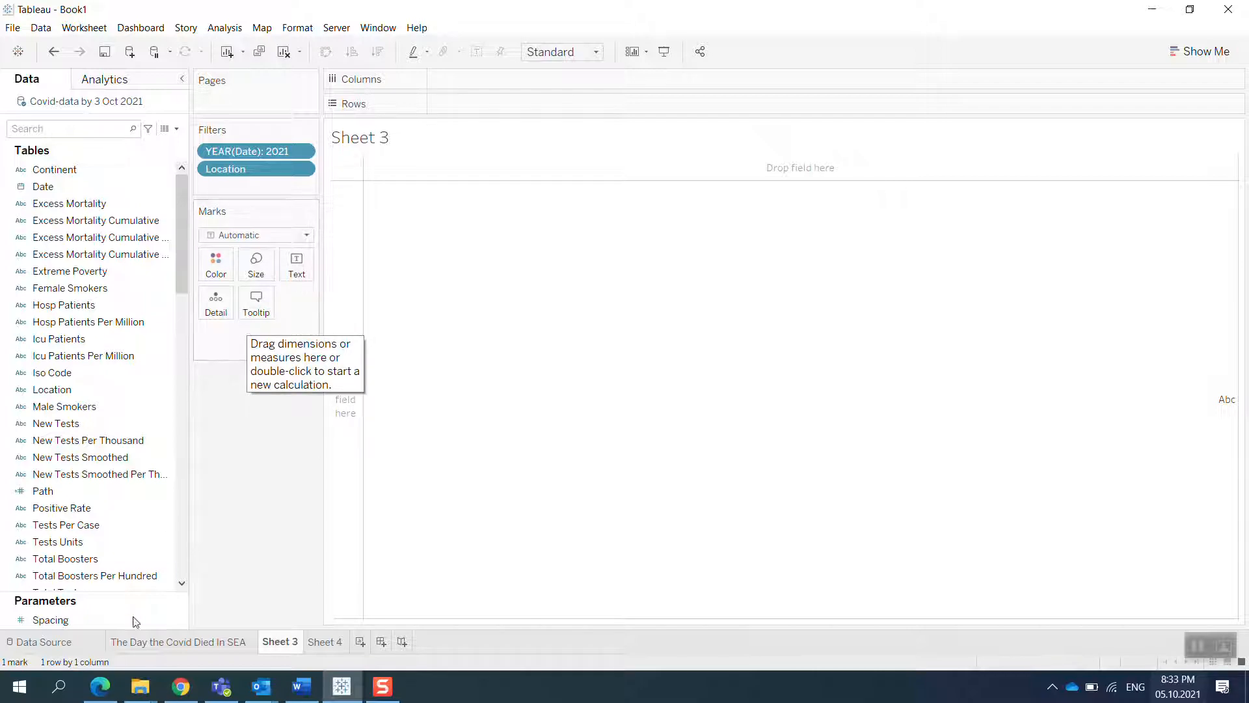
click(70, 645)
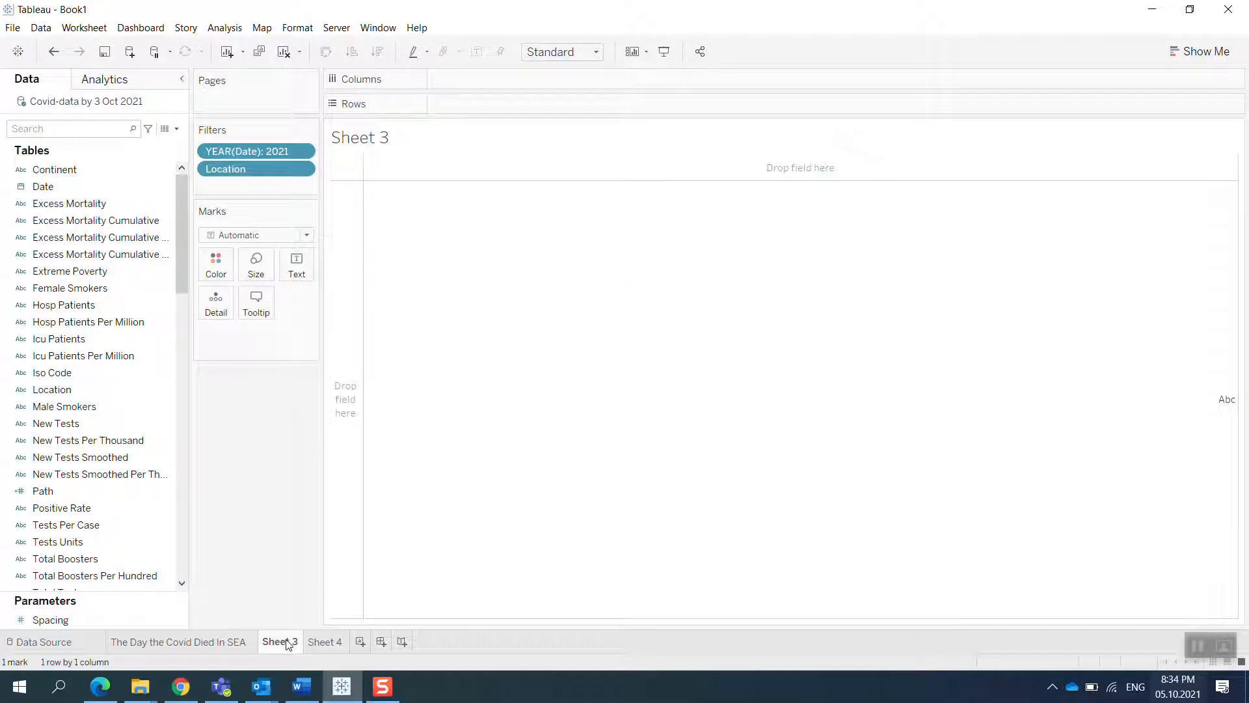
click(286, 638)
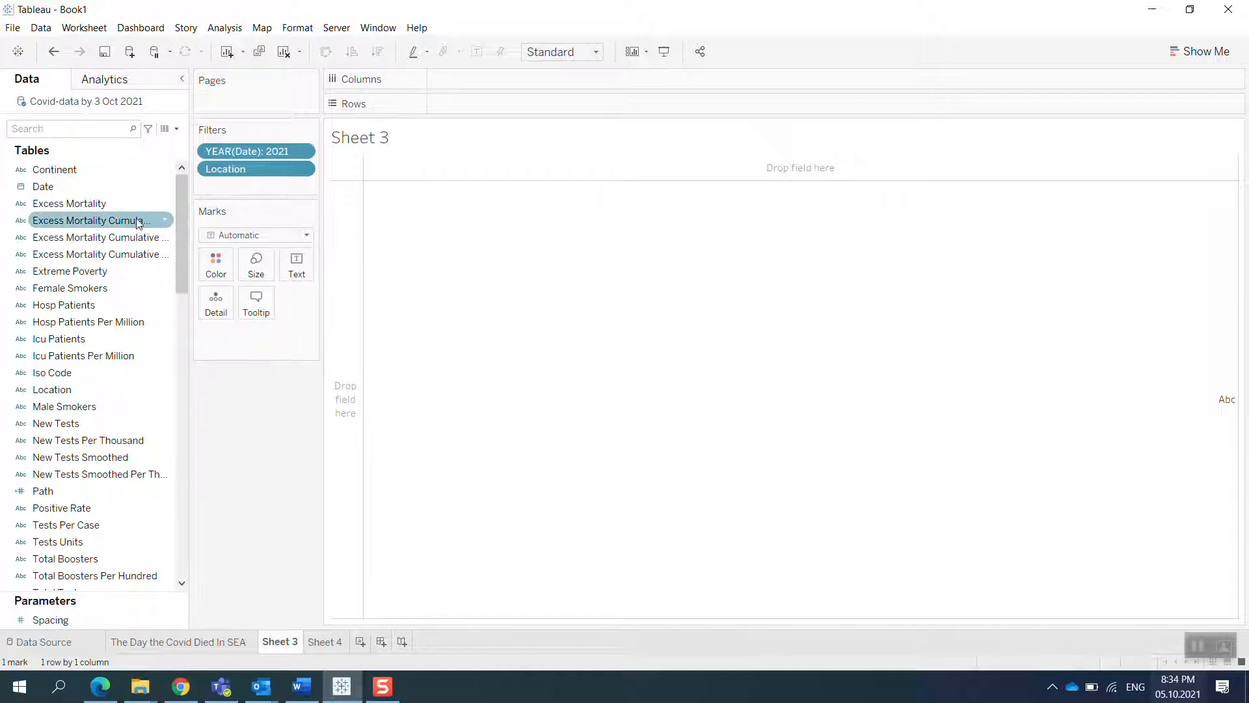
Place the Date field on Columns and set it to the discrete Month level
drag(76, 187, 479, 86)
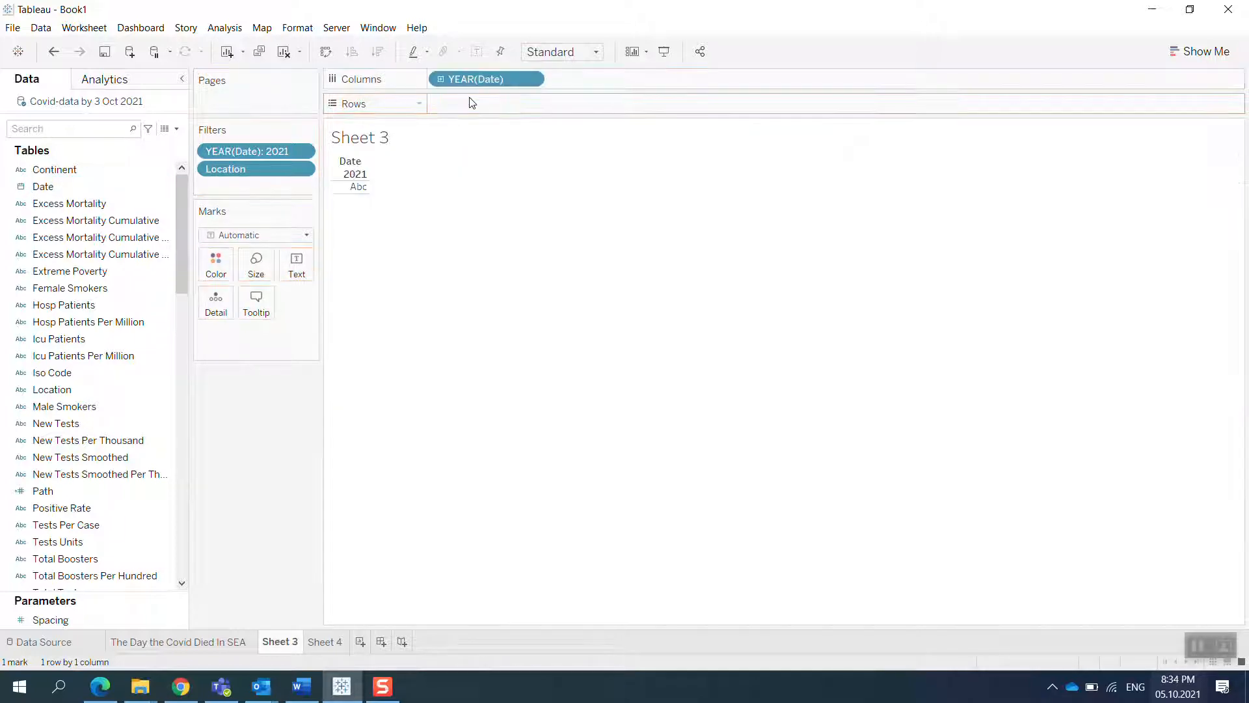
right_click(493, 79)
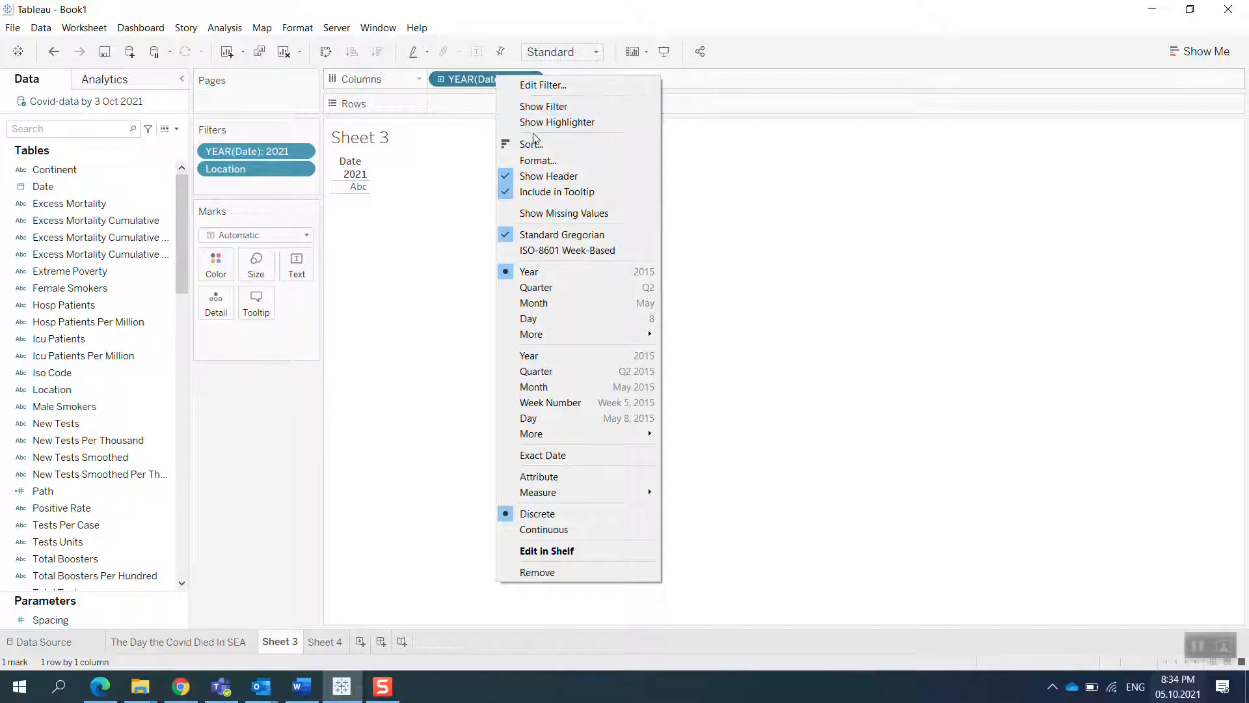
click(545, 303)
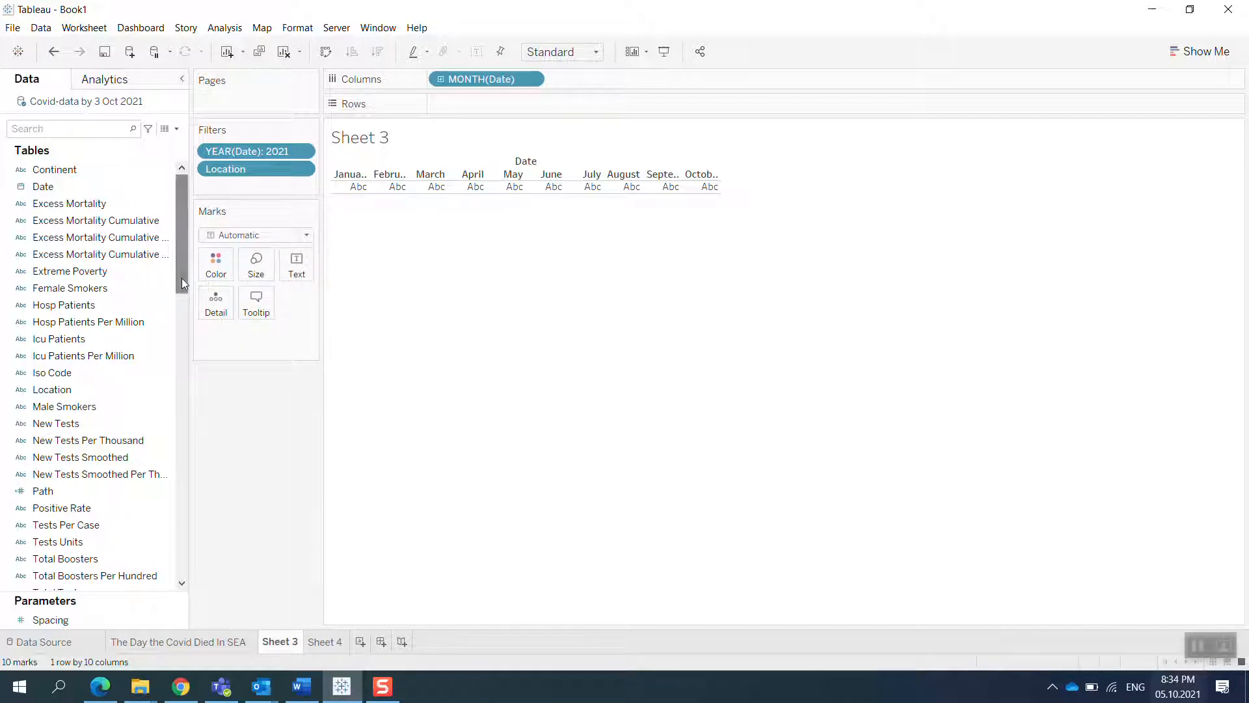
Find the New Cases measure, place it on Rows, and colour the lines by Location
click(64, 129)
text(new )
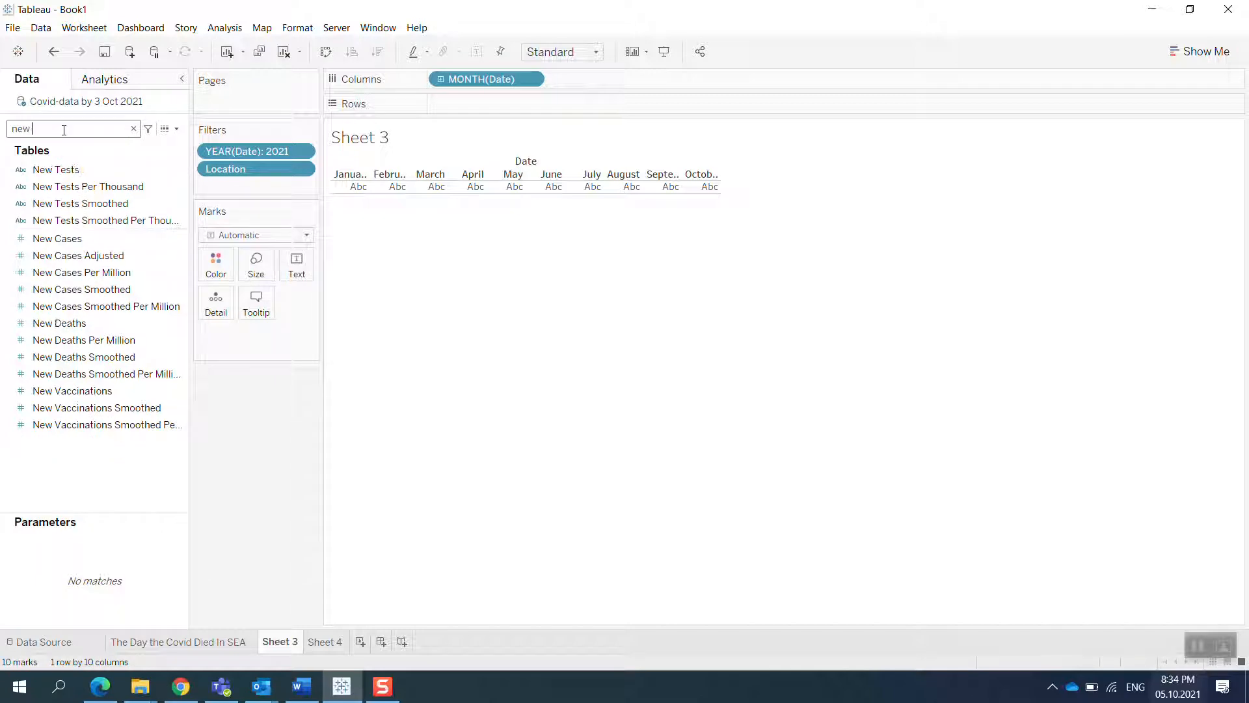
text(c)
drag(57, 180, 476, 107)
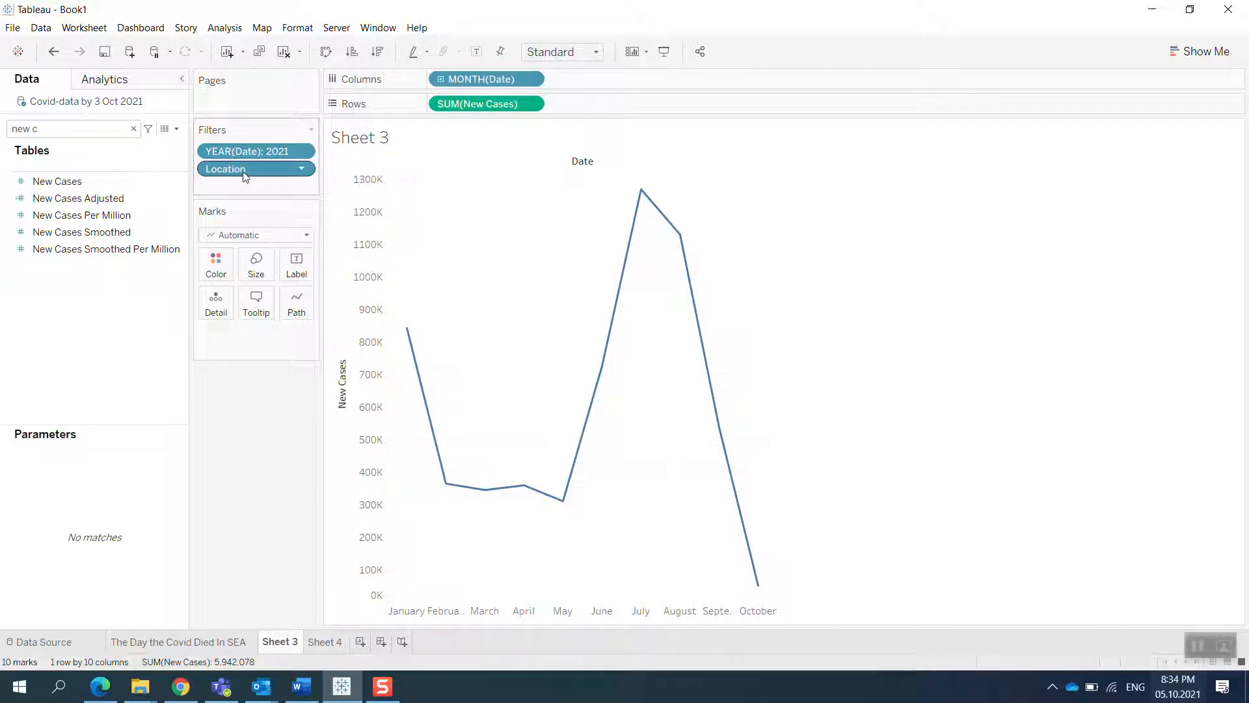
drag(242, 171, 225, 272)
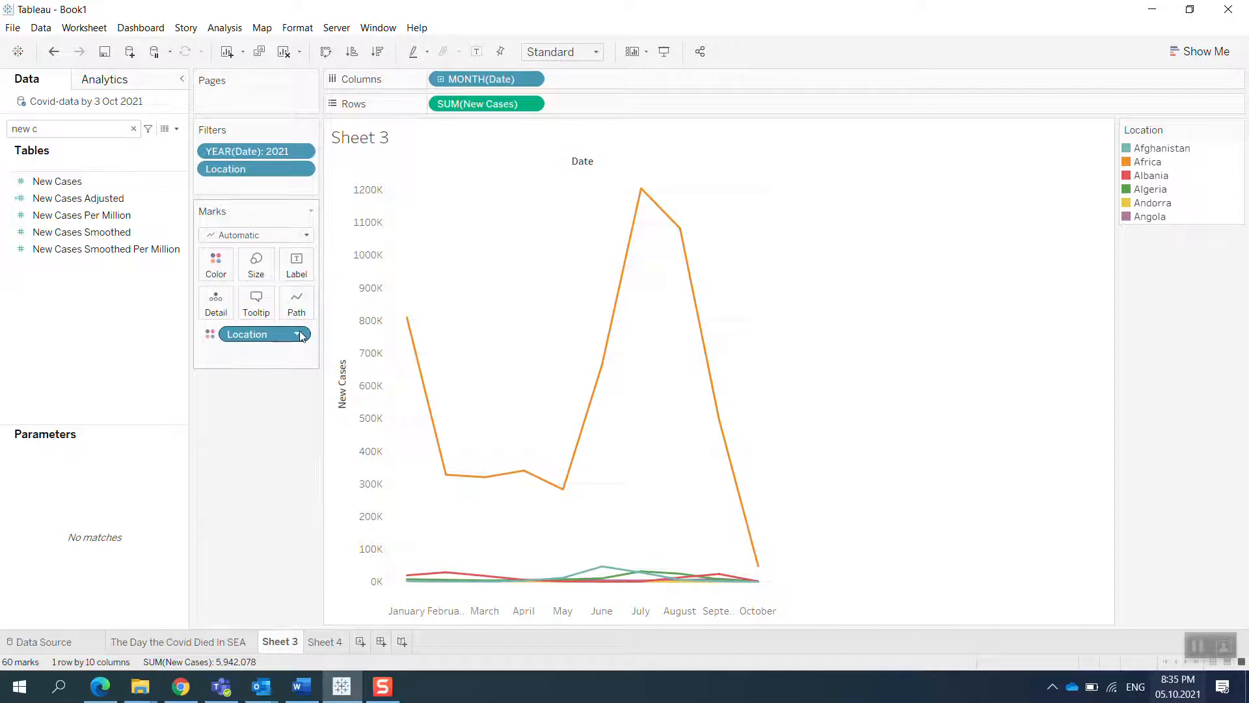
Edit the Location filter, clear all selected values, and apply Vietnam as the only location
click(301, 169)
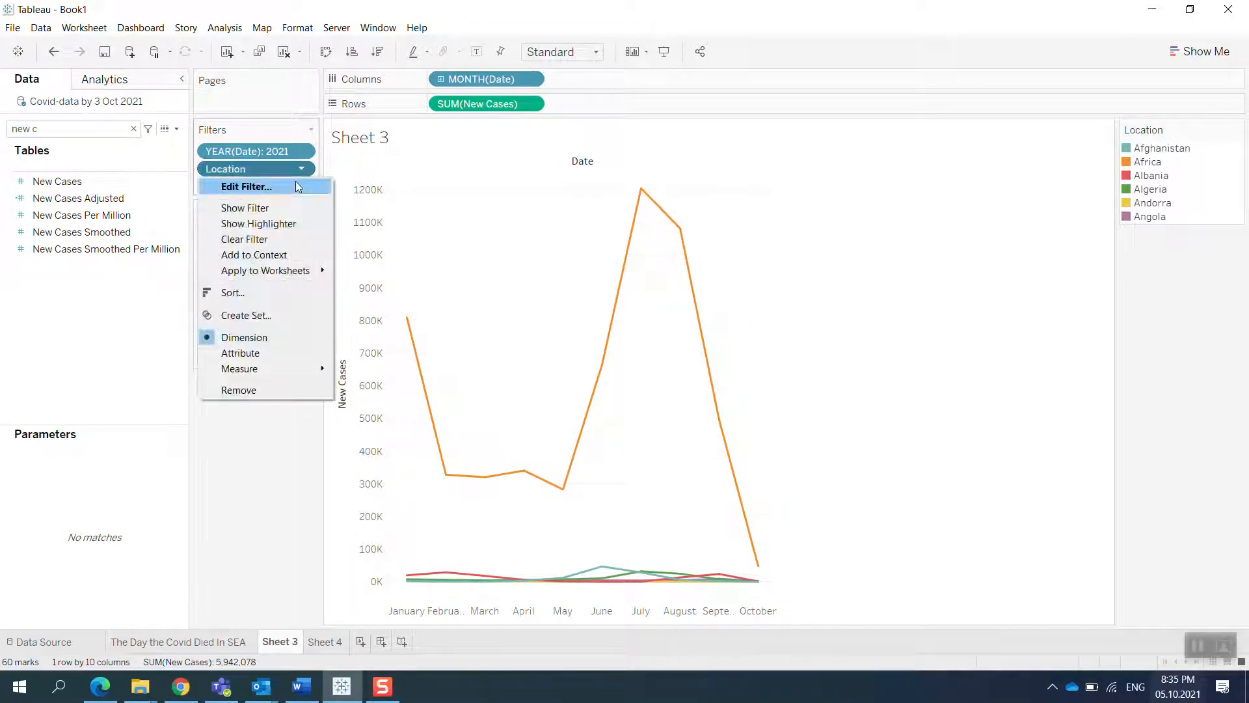
click(271, 189)
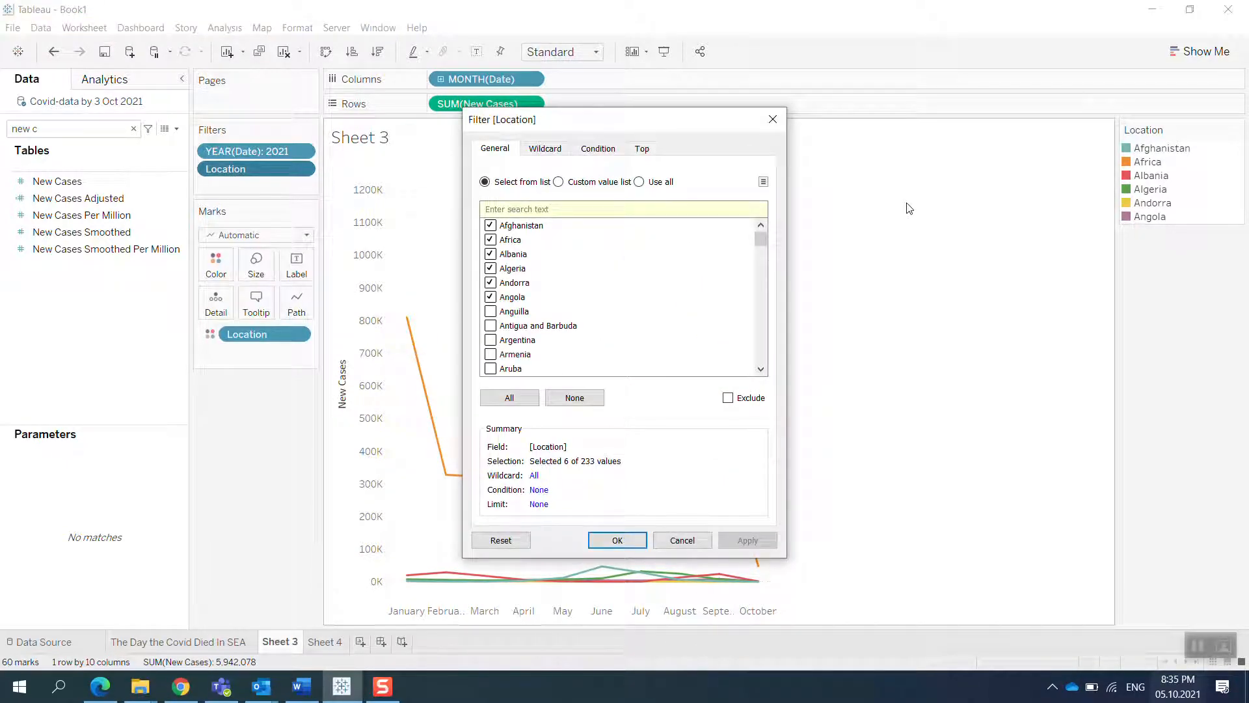
click(491, 225)
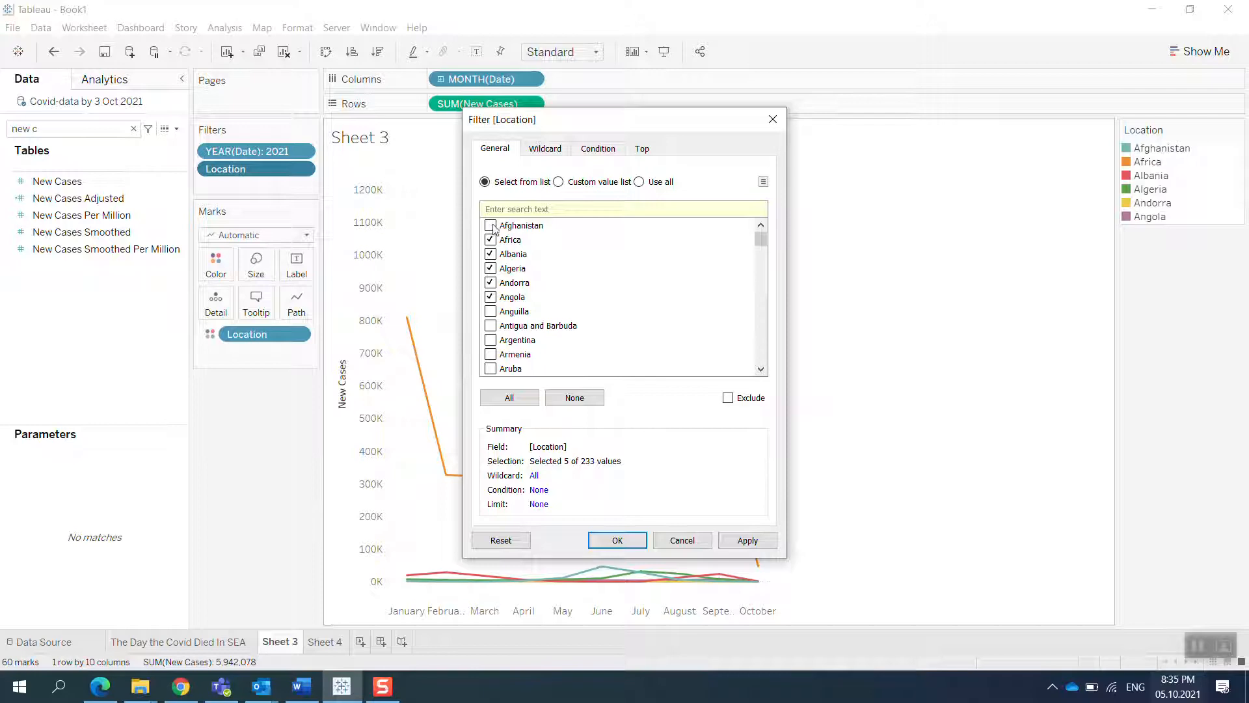
click(574, 397)
click(513, 210)
text(vietn)
click(490, 225)
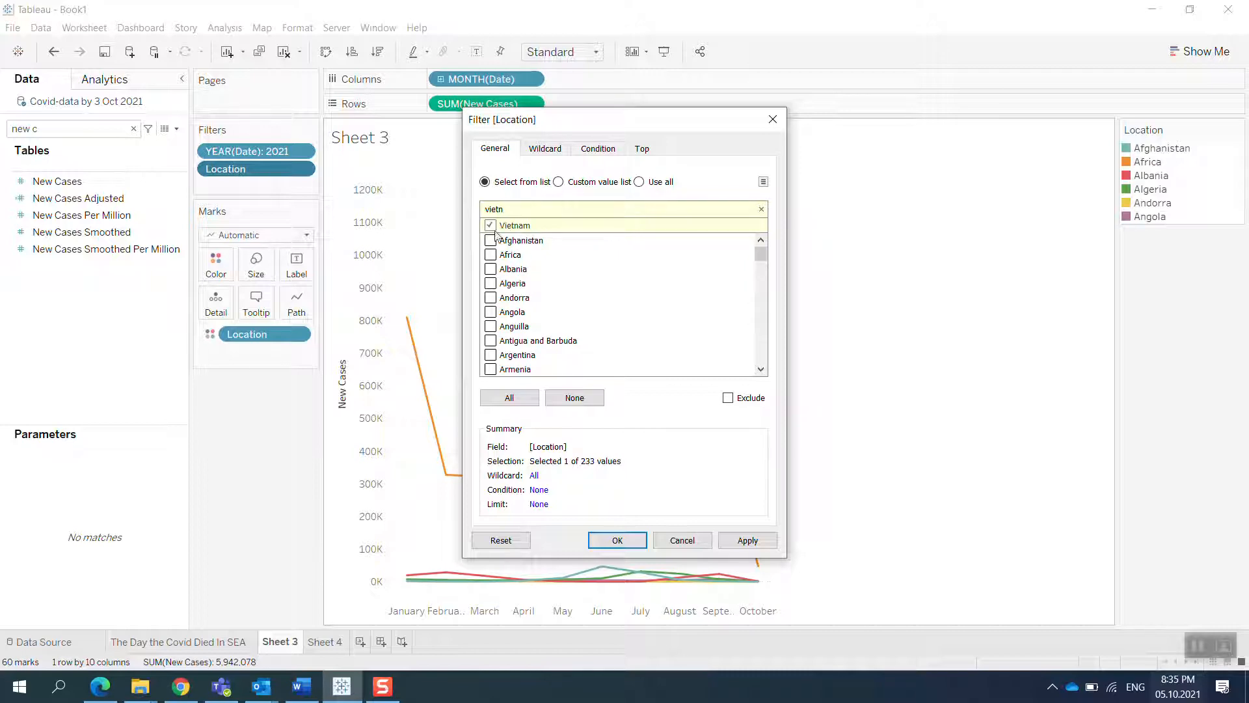
click(747, 540)
Add Indonesia and Malaysia to the Location filter and apply them
drag(515, 212, 472, 217)
text(in)
key(BackSpace)
click(490, 225)
click(748, 540)
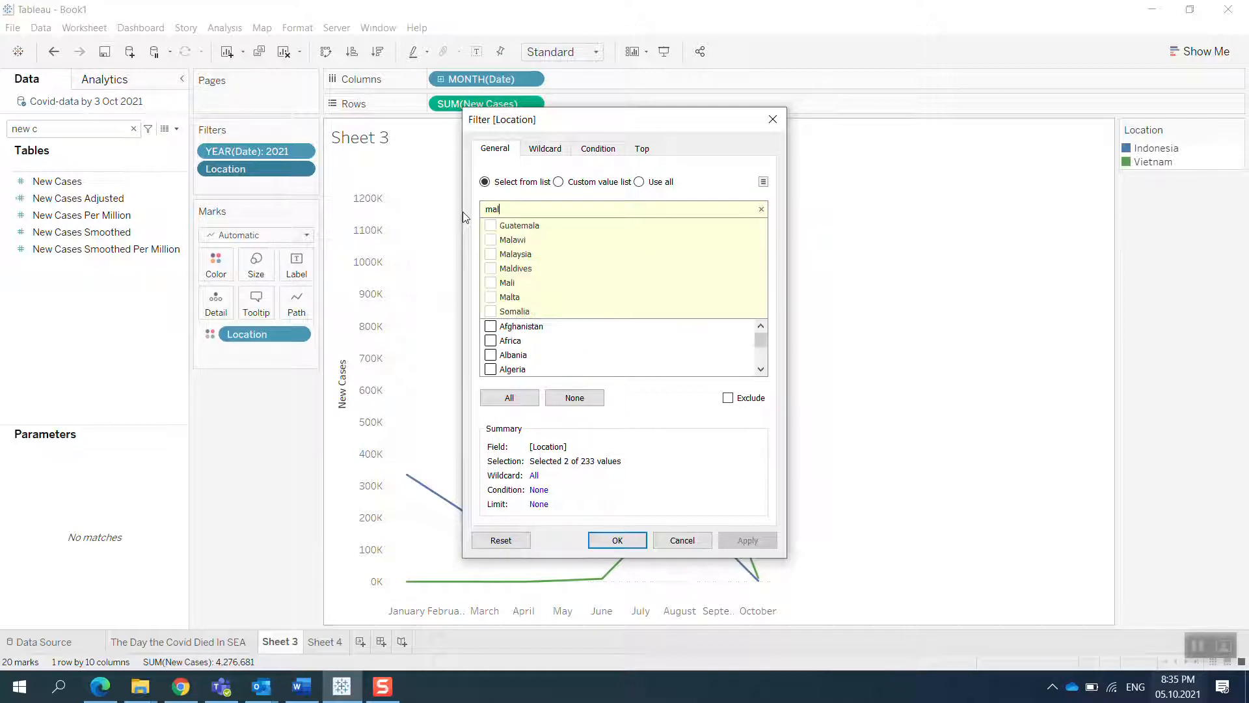
click(491, 254)
click(747, 540)
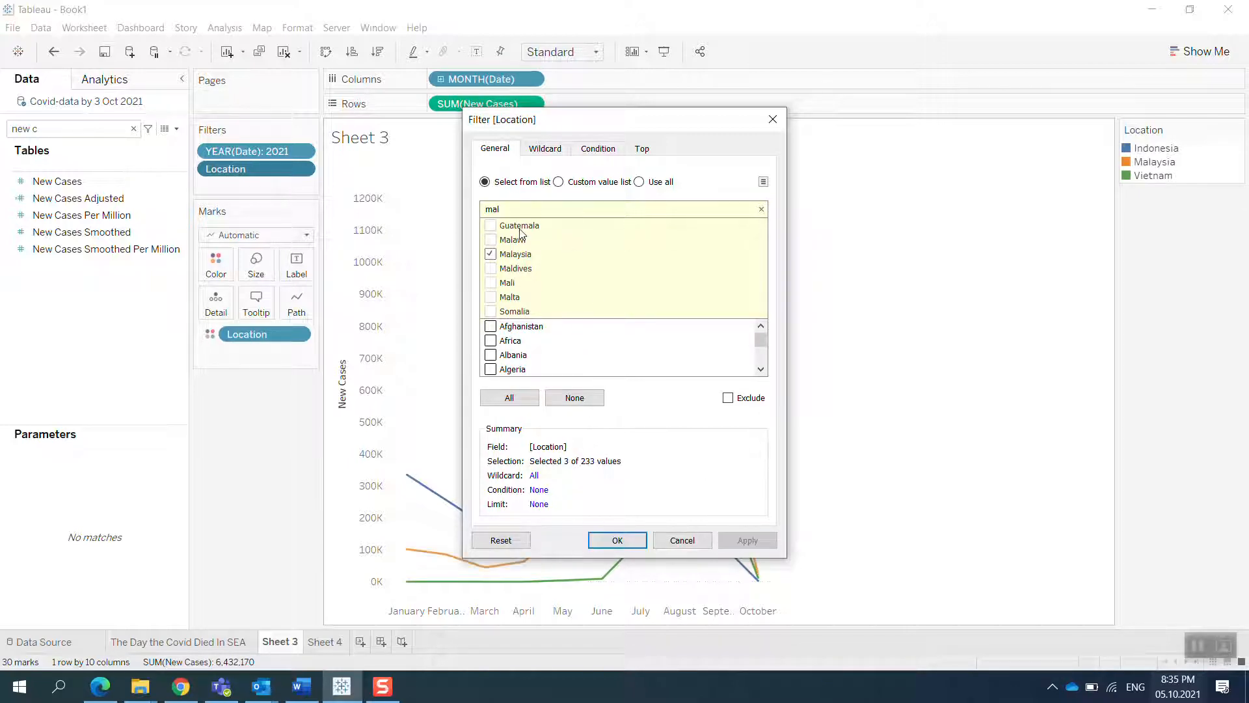
Add Thailand and the Philippines to the Location filter and apply them
double_click(516, 207)
click(490, 225)
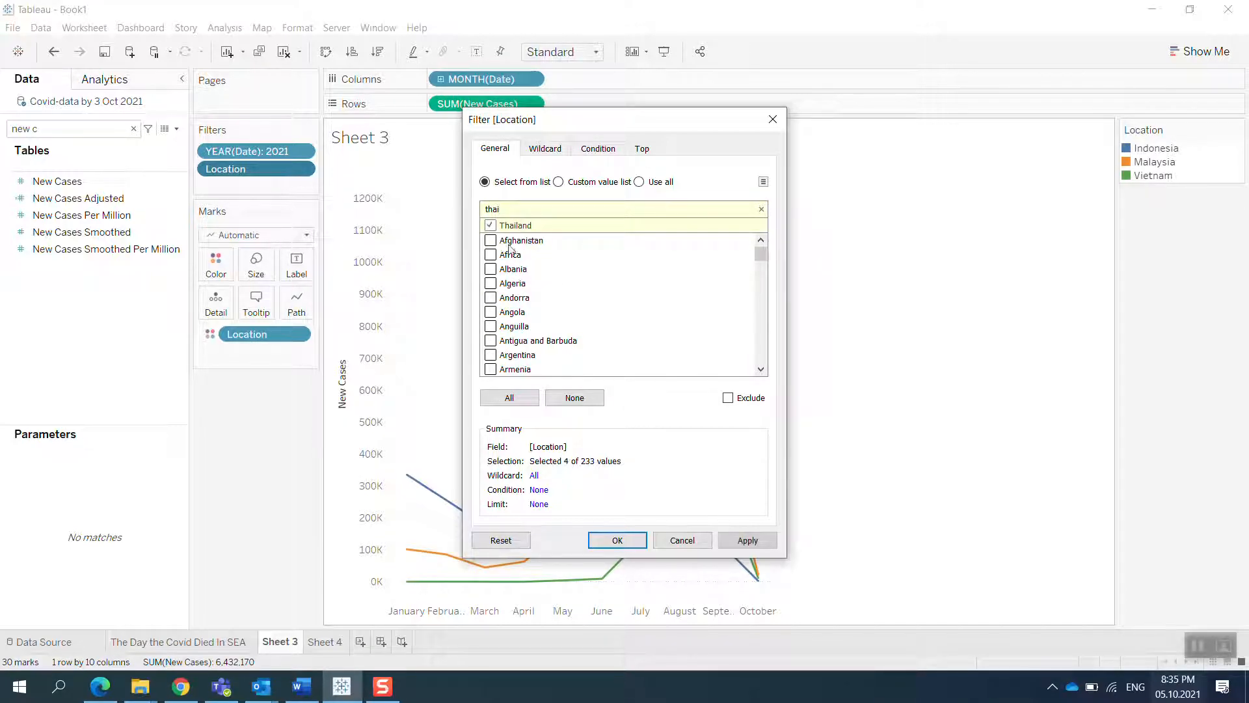
click(747, 541)
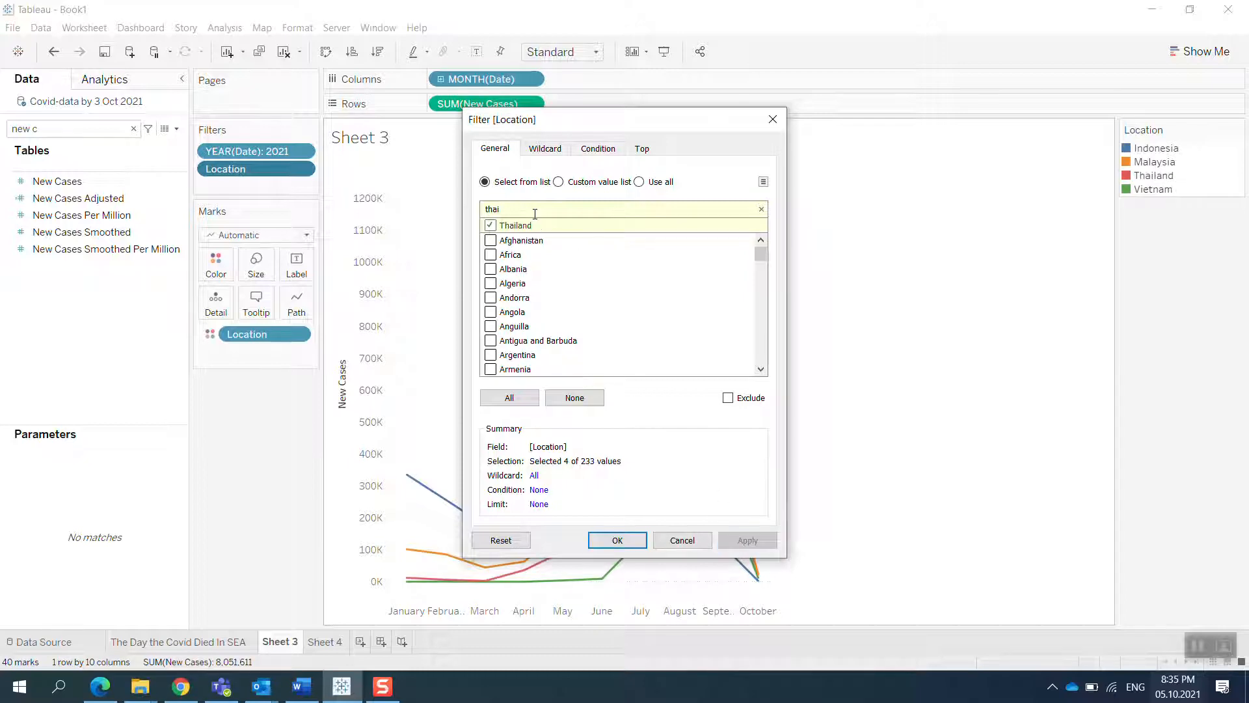
drag(529, 212, 475, 212)
text(phi)
click(490, 225)
click(742, 543)
Add Laos and Cambodia to the Location filter and apply them
drag(507, 210, 458, 216)
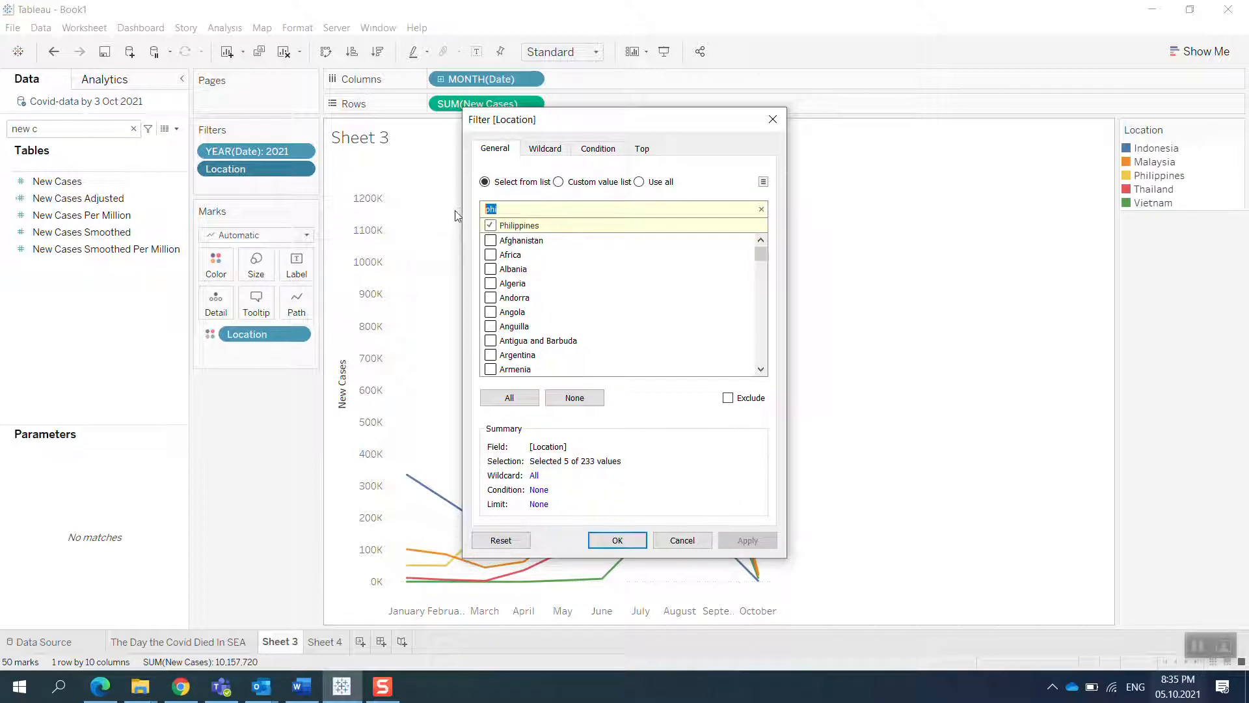
key(BackSpace)
text(laos)
click(491, 225)
click(742, 540)
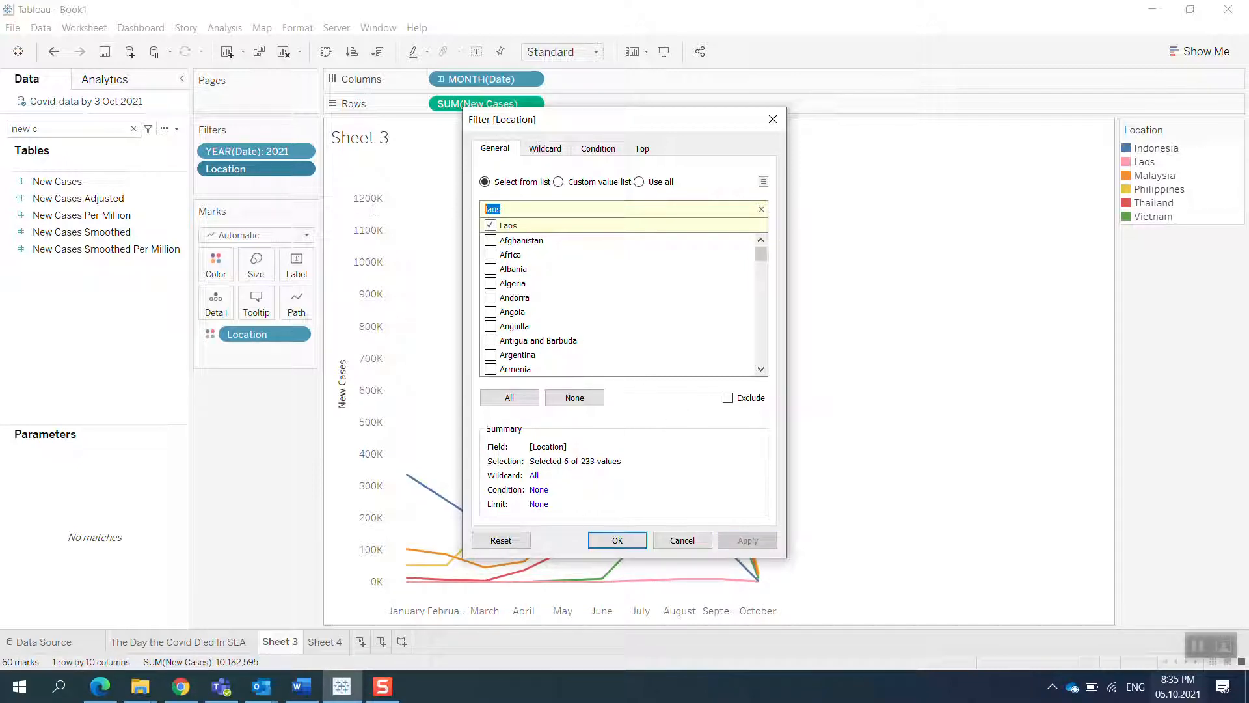
click(491, 225)
click(747, 540)
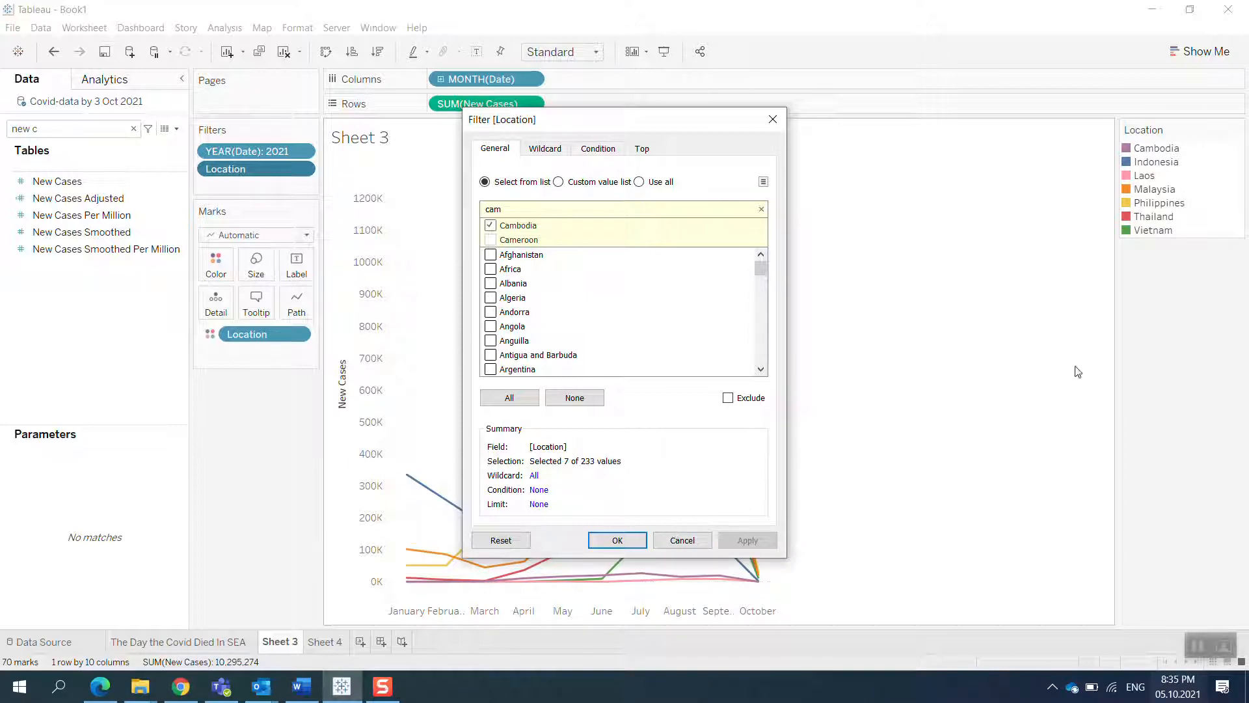
Accept the Location filter and fit the chart to Entire View
click(618, 540)
click(597, 53)
click(552, 112)
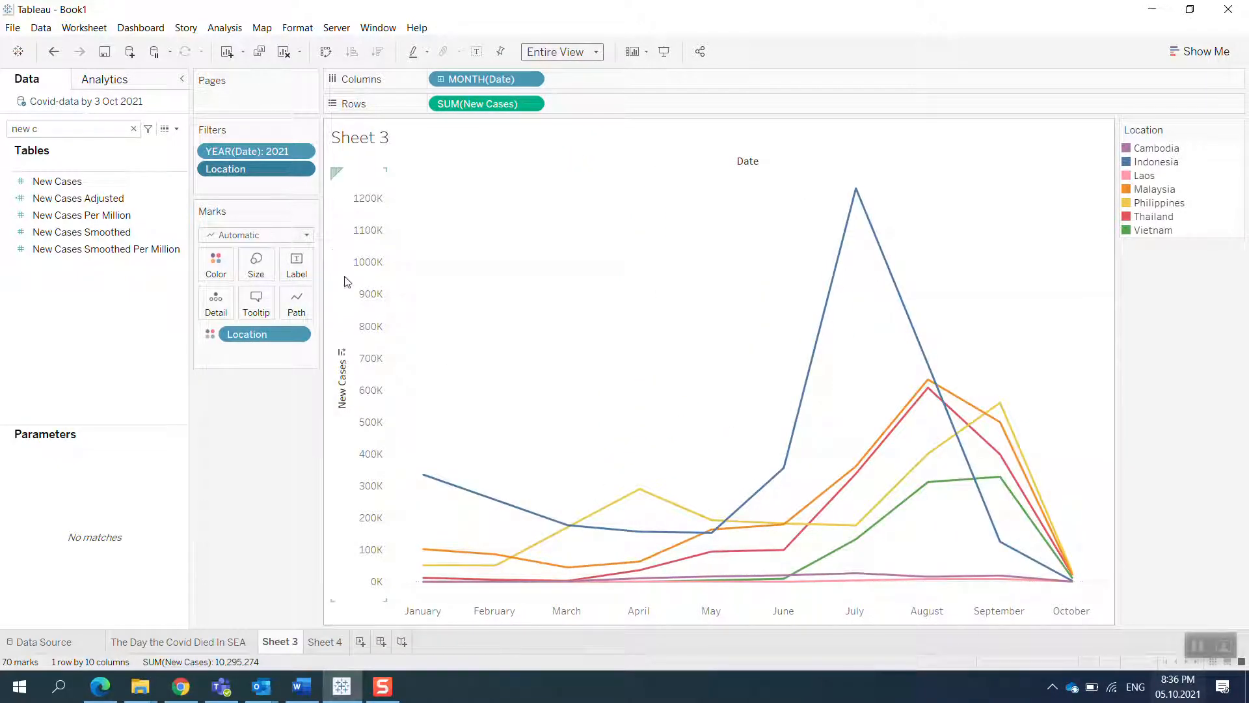
Change the mark type of the monthly new cases chart to Polygon
click(305, 235)
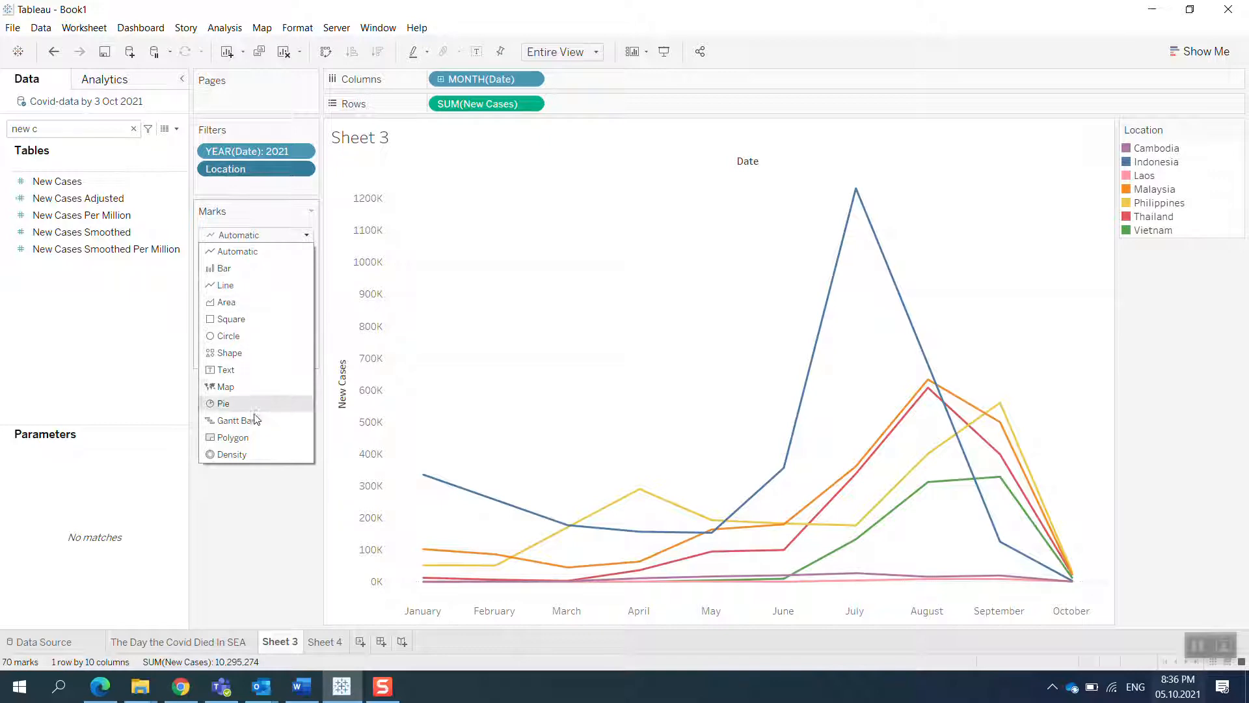
click(250, 438)
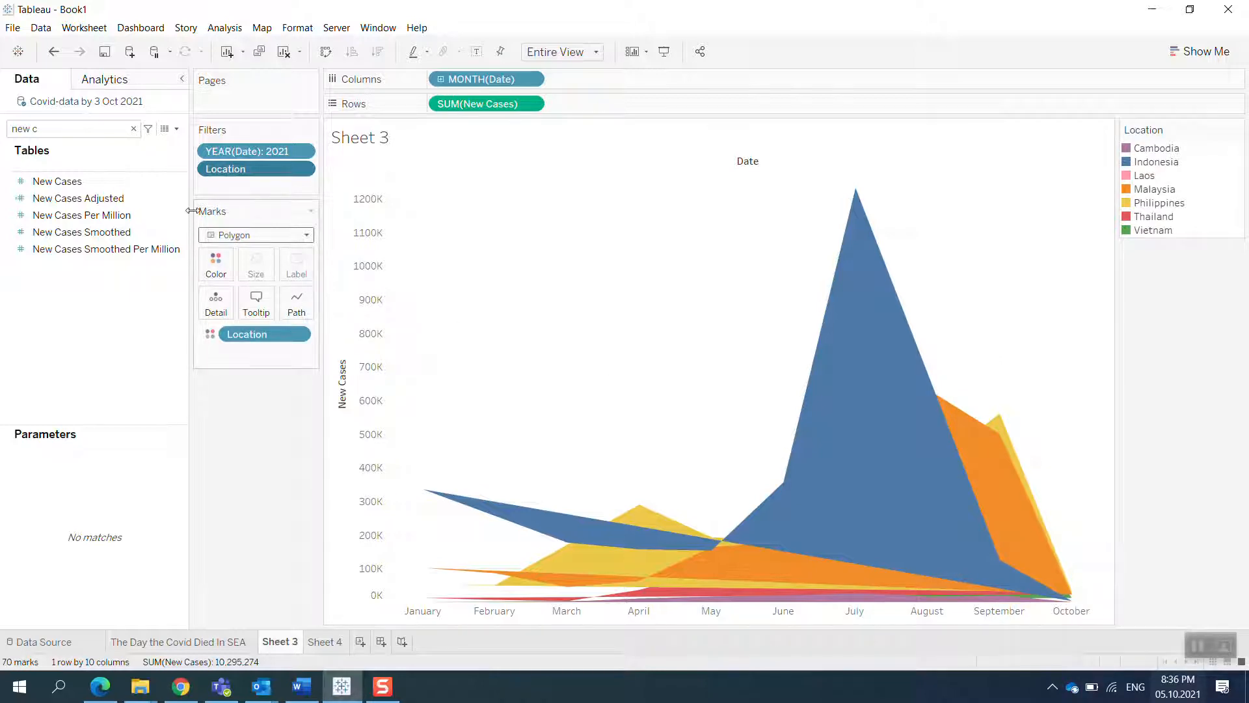
Review the New Cases Adjusted formula, focusing on how it handles the first month, and close it without changes
click(96, 196)
right_click(96, 199)
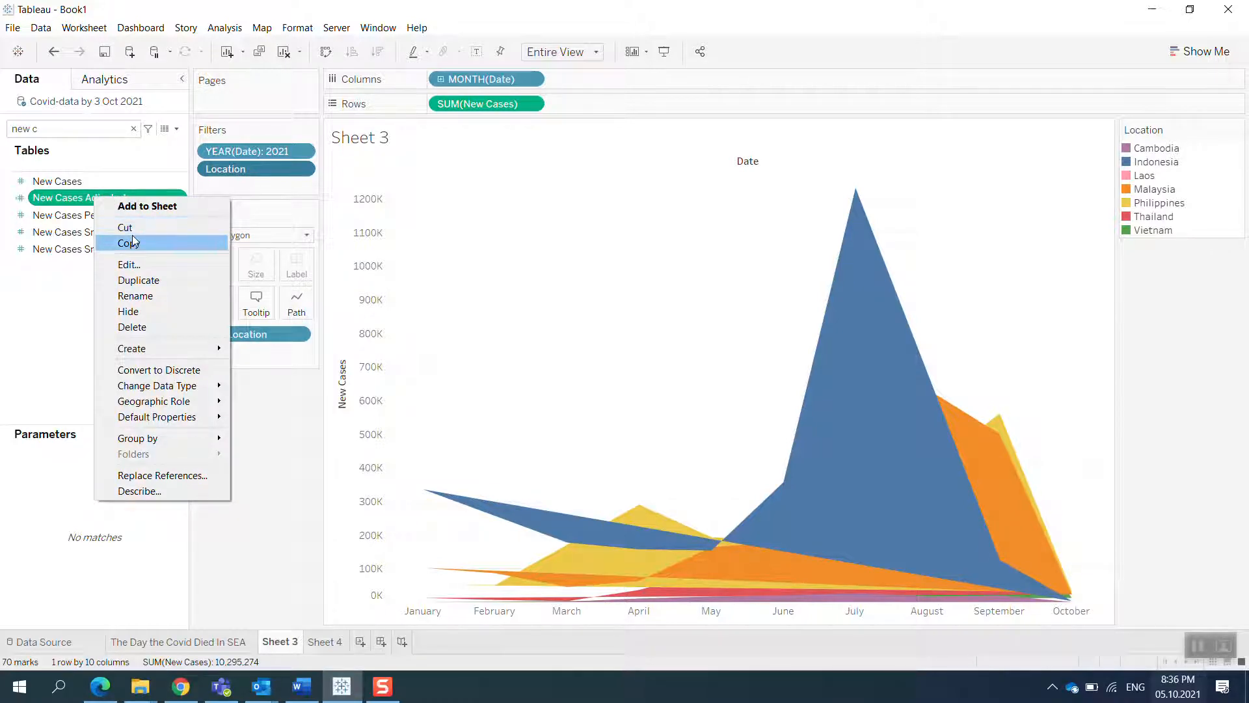
click(132, 266)
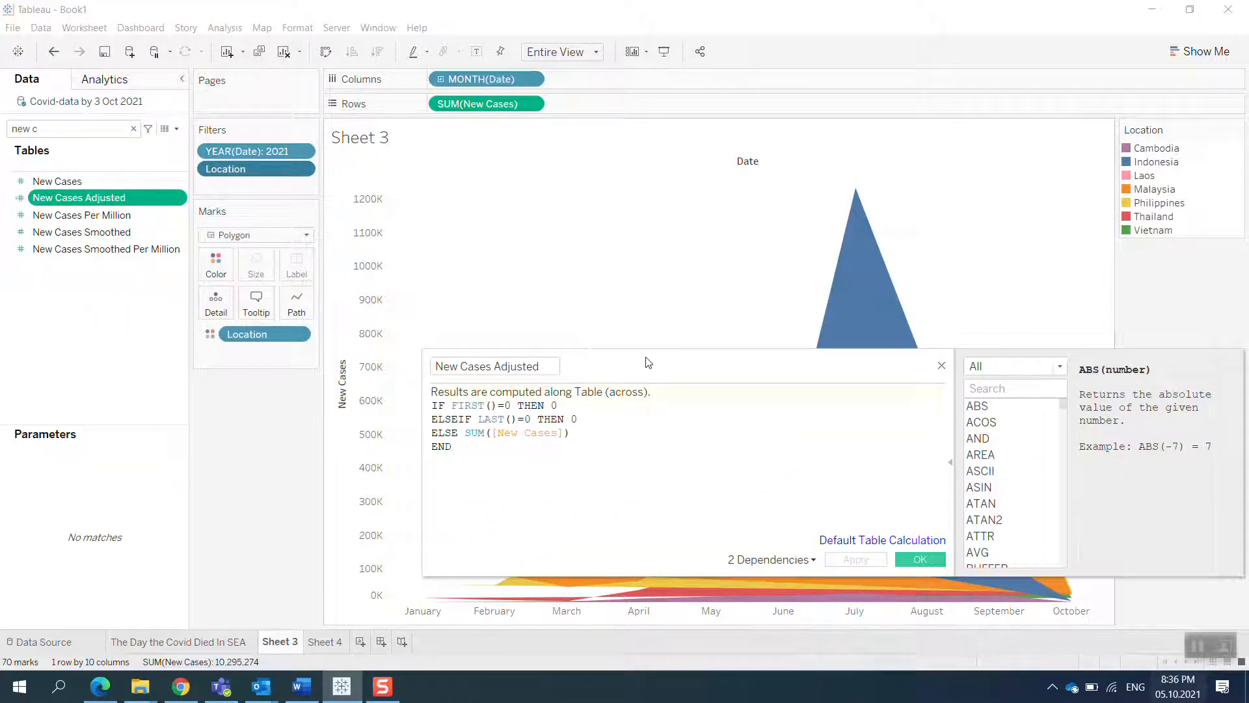
drag(629, 369, 414, 107)
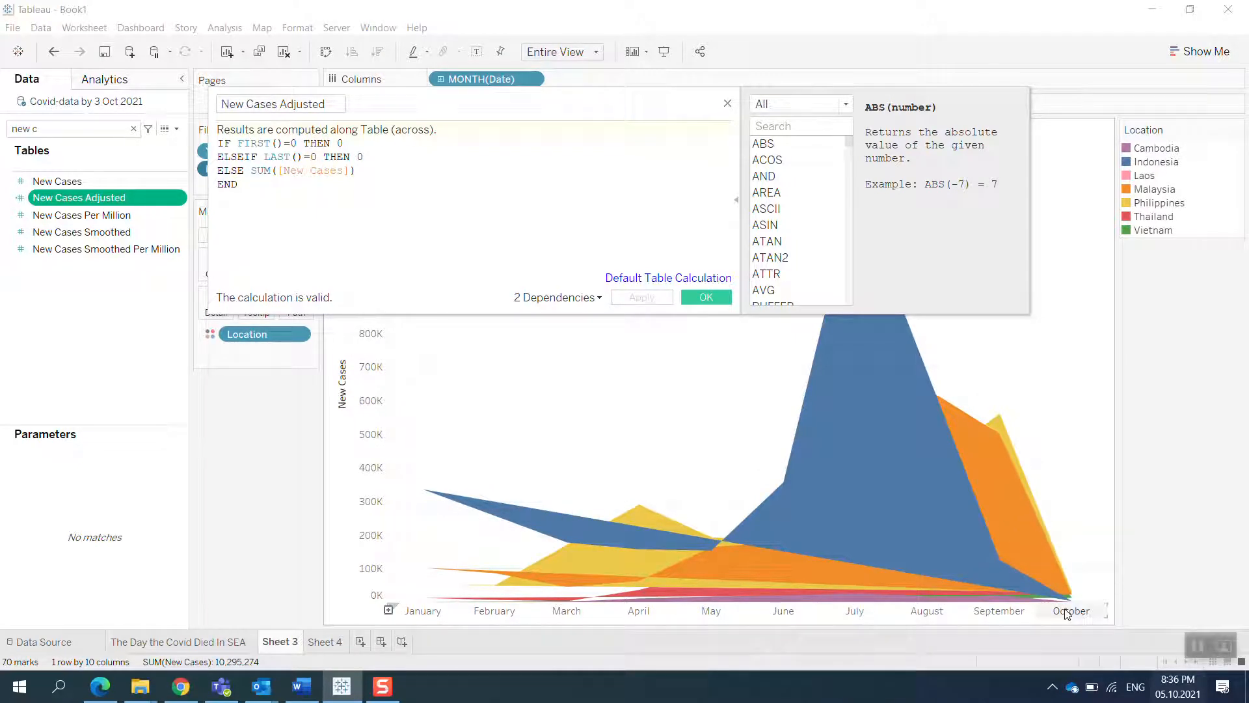
drag(233, 142, 323, 144)
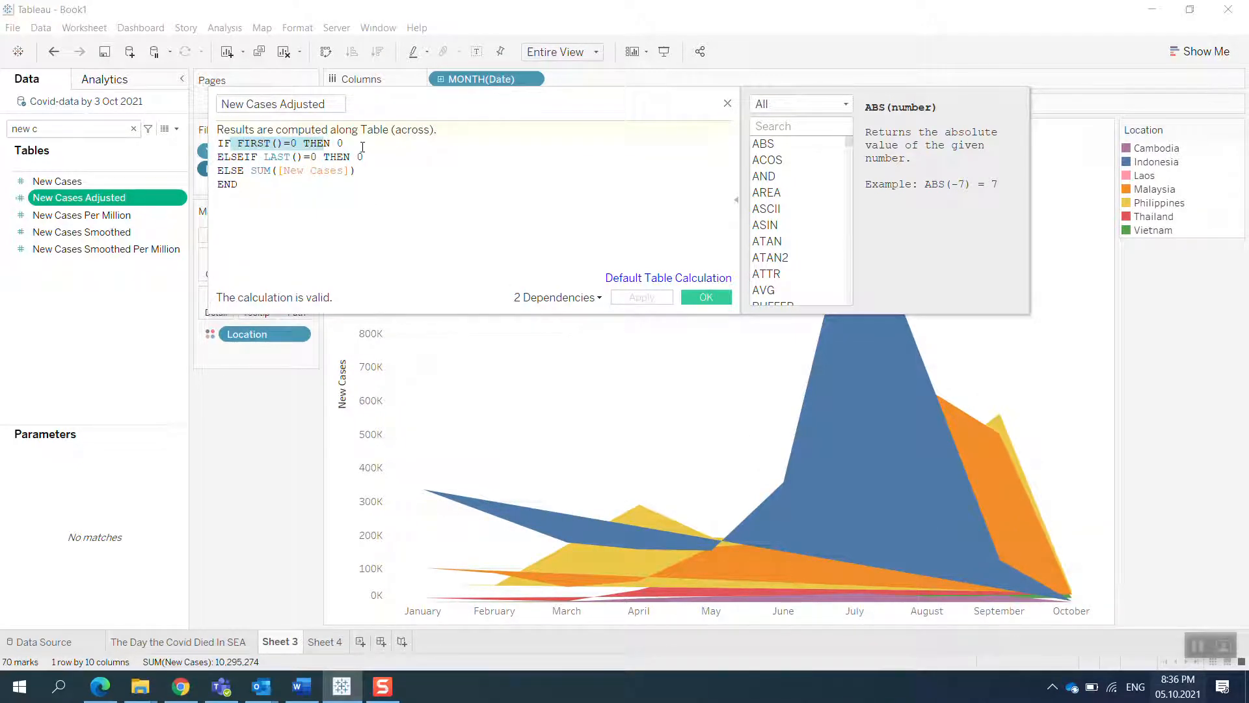
click(362, 147)
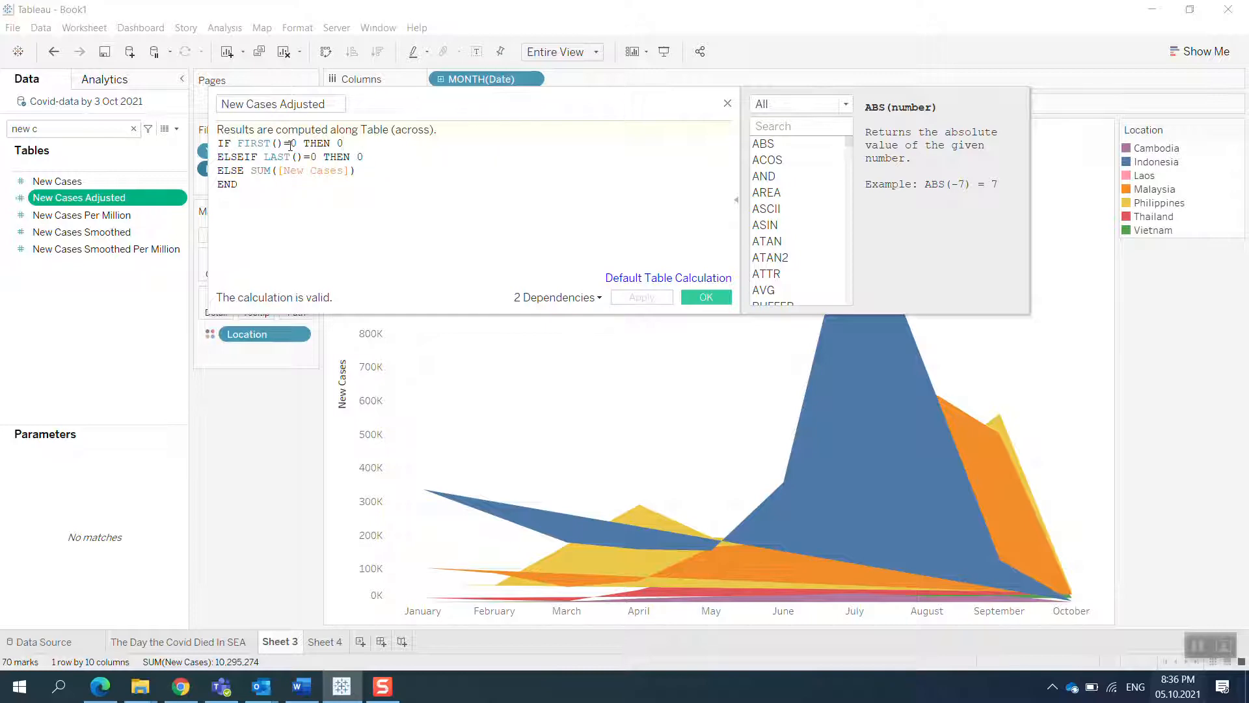
drag(307, 143, 344, 144)
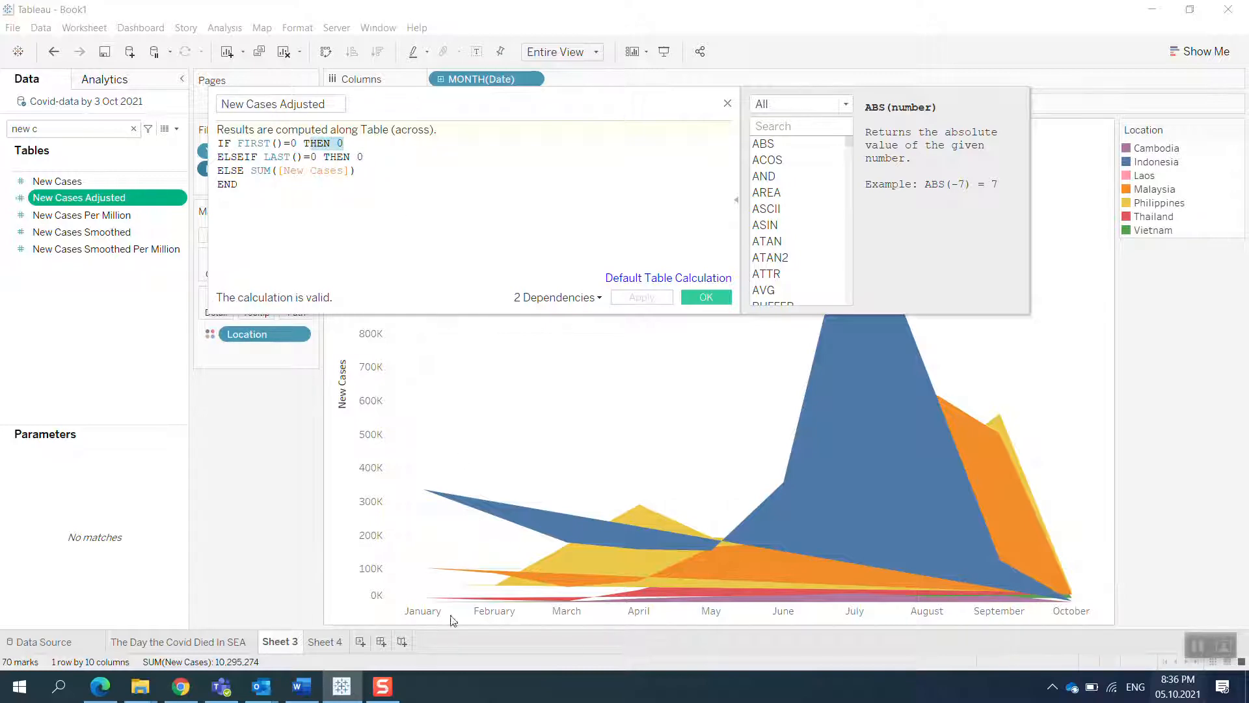
click(706, 298)
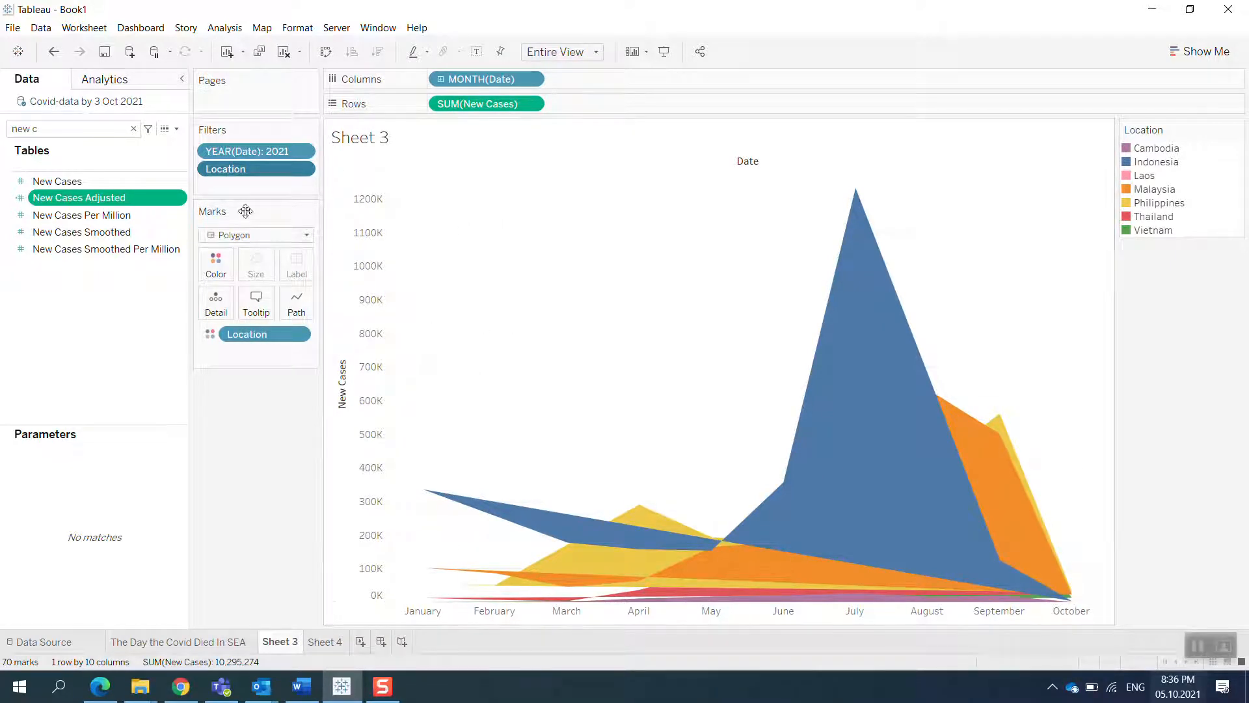
Replace SUM(New Cases) on Rows with New Cases Adjusted and set the polygons' colour opacity to 47%
drag(103, 199, 476, 102)
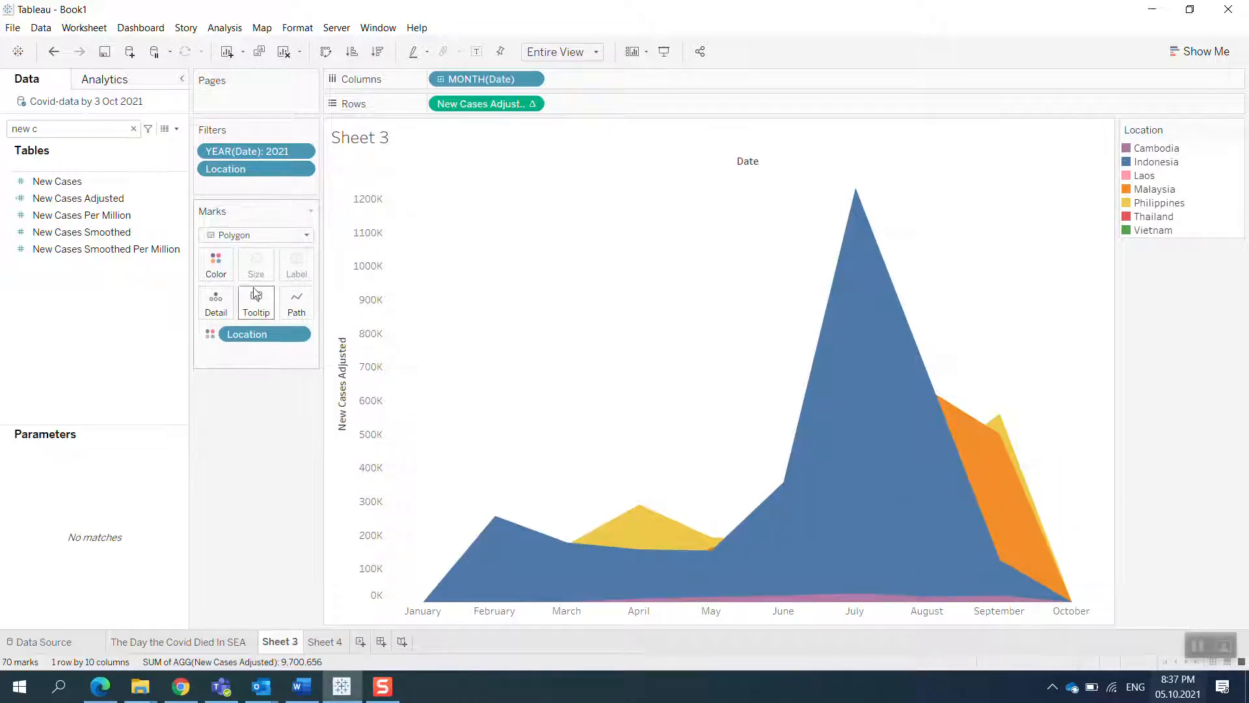
click(215, 257)
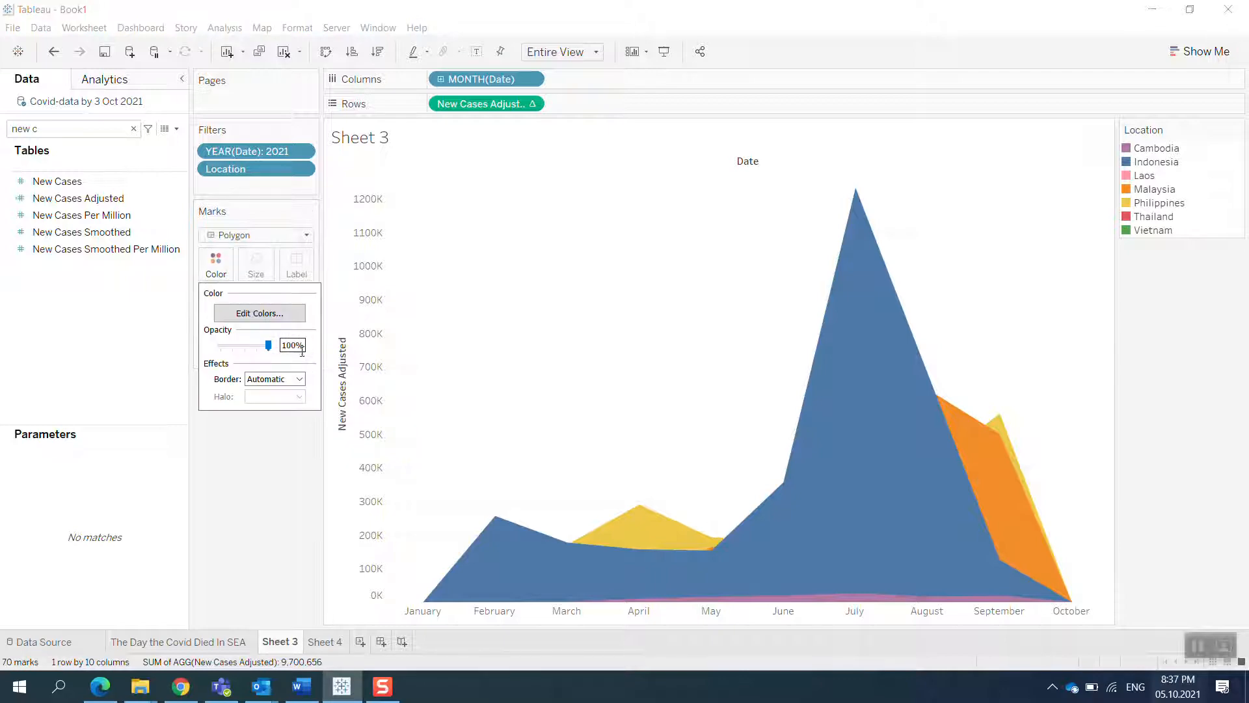
drag(271, 345, 243, 346)
click(260, 313)
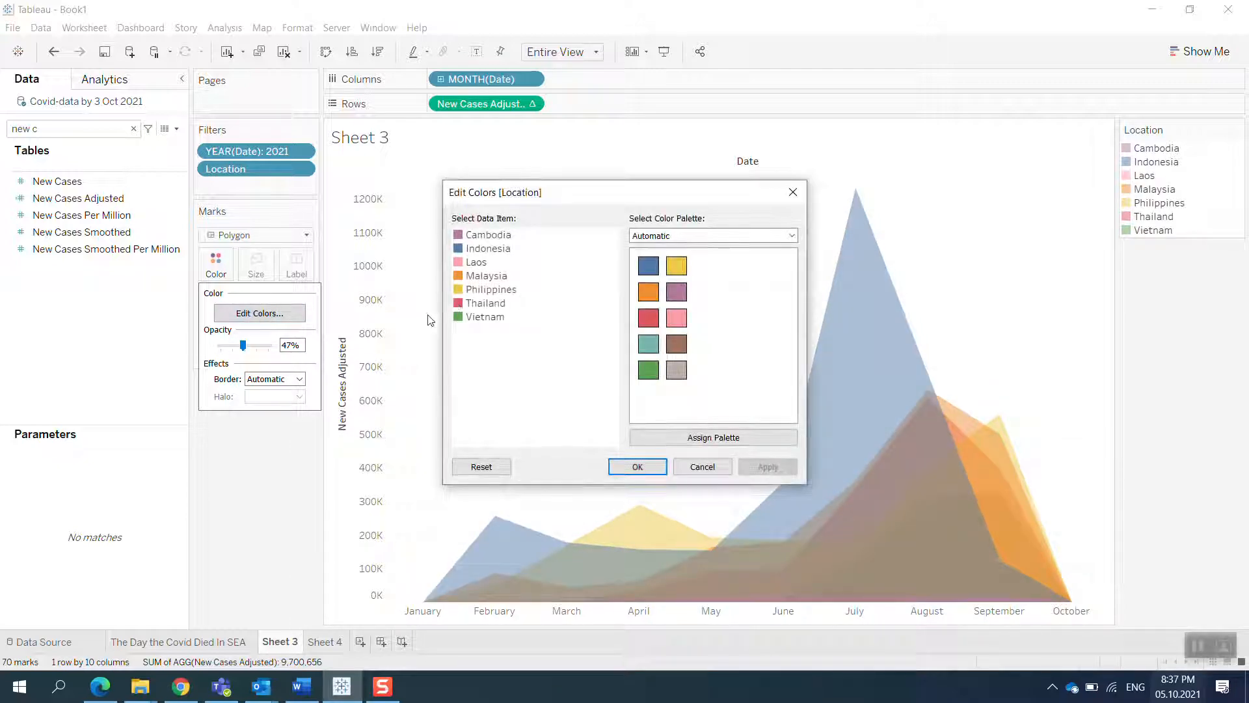
click(637, 466)
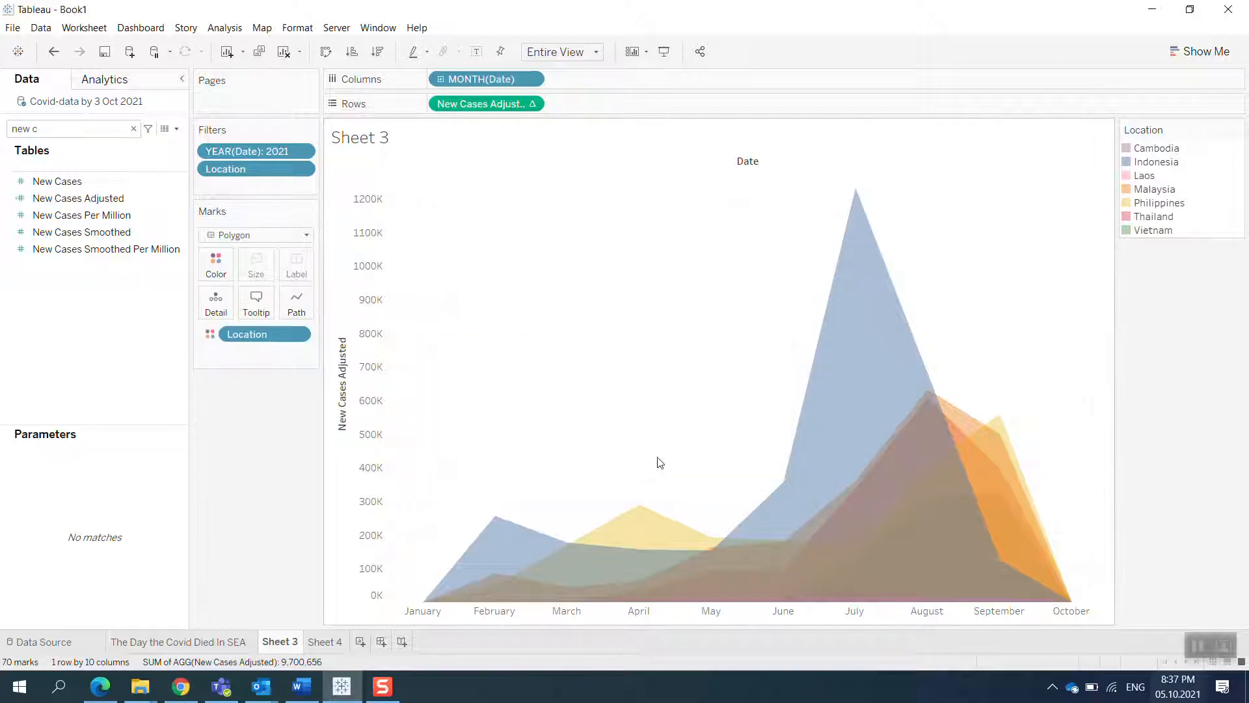
mouse_move(1000, 530)
mouse_move(767, 568)
mouse_move(491, 592)
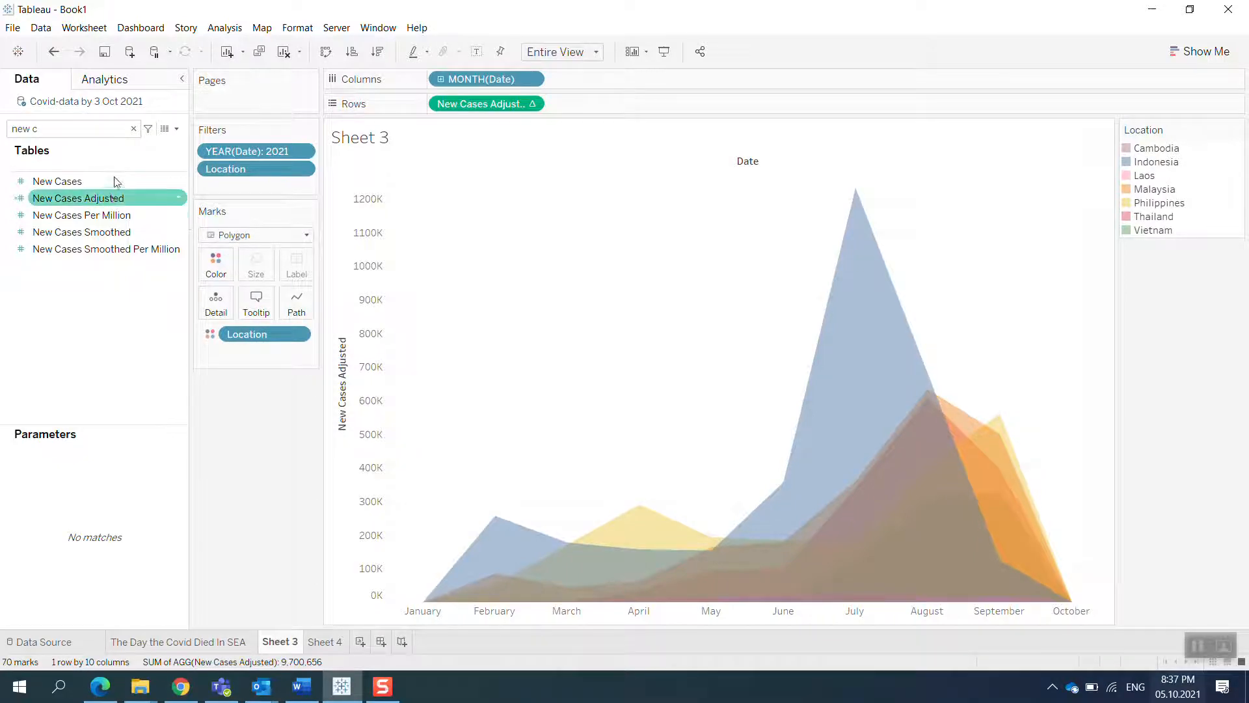
Clear the field search and review the formula of the Y-Axis calculated field
click(134, 128)
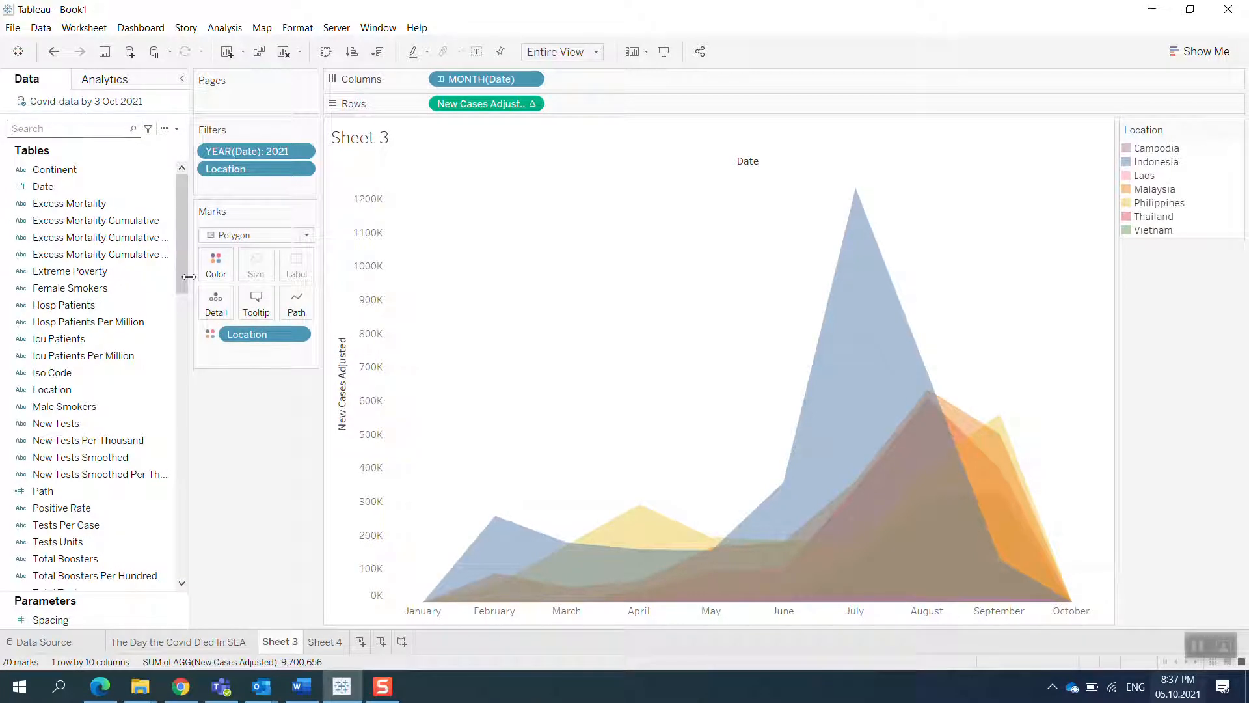
drag(182, 289, 183, 572)
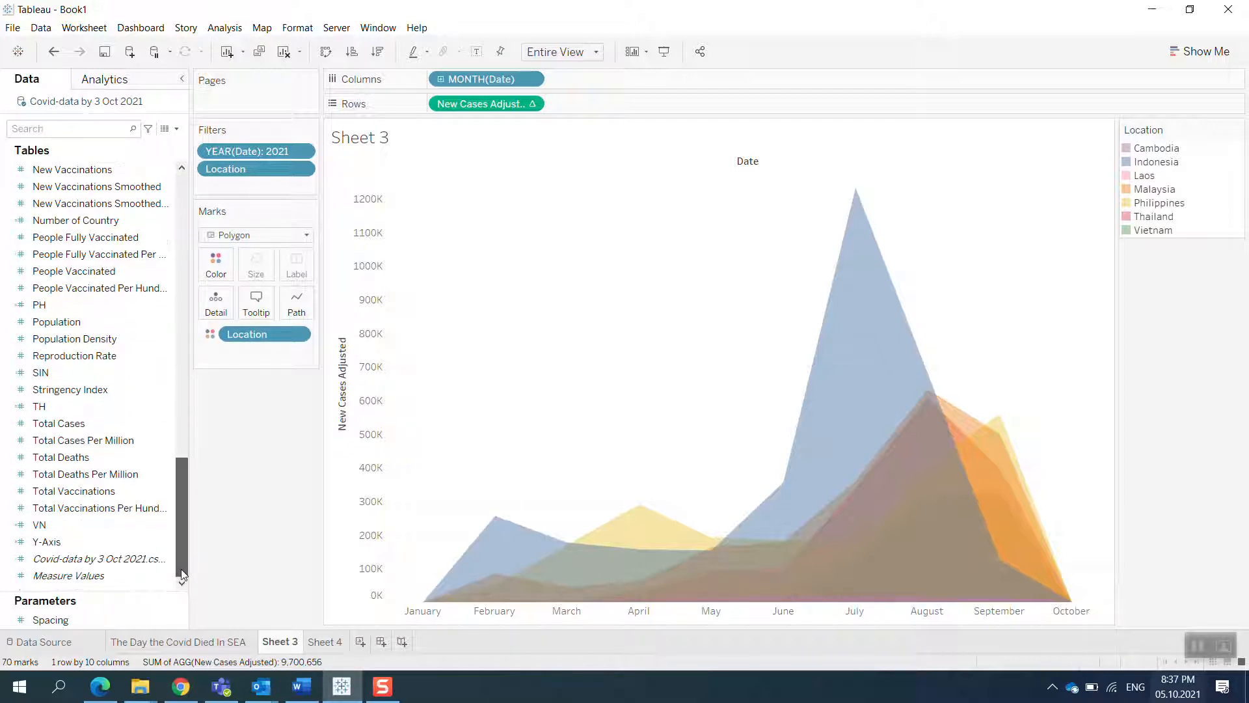
click(55, 542)
right_click(55, 546)
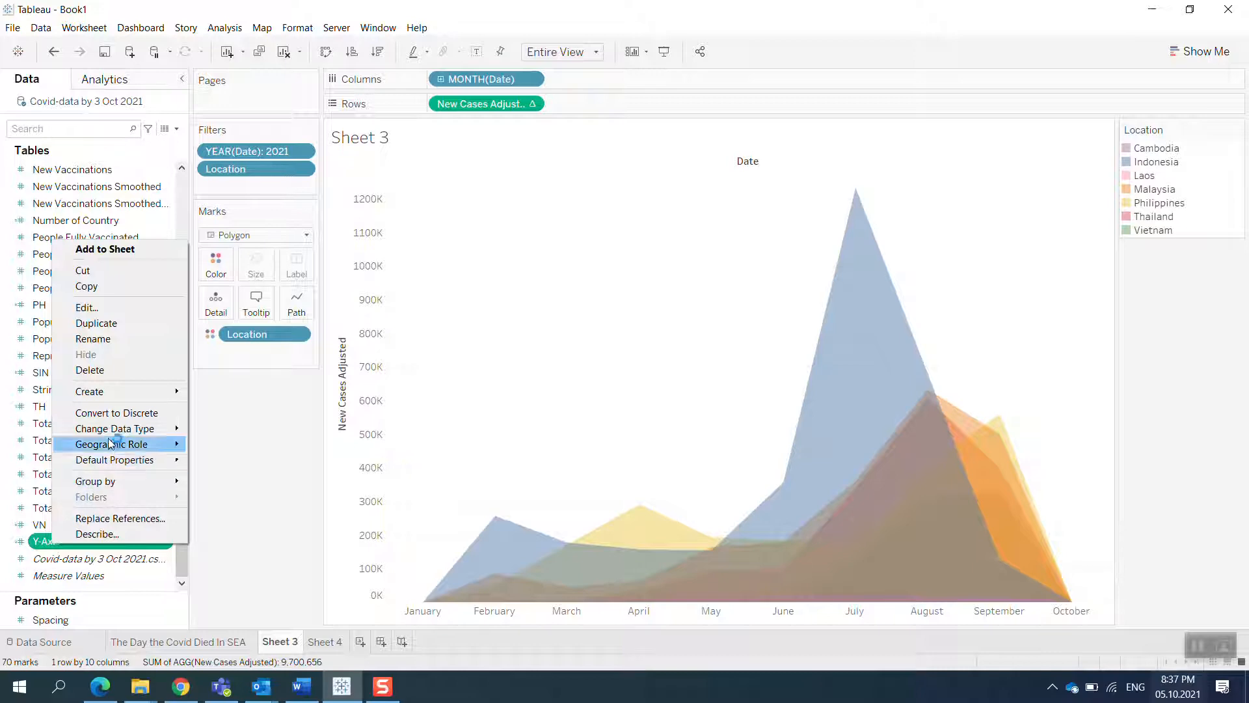
click(87, 308)
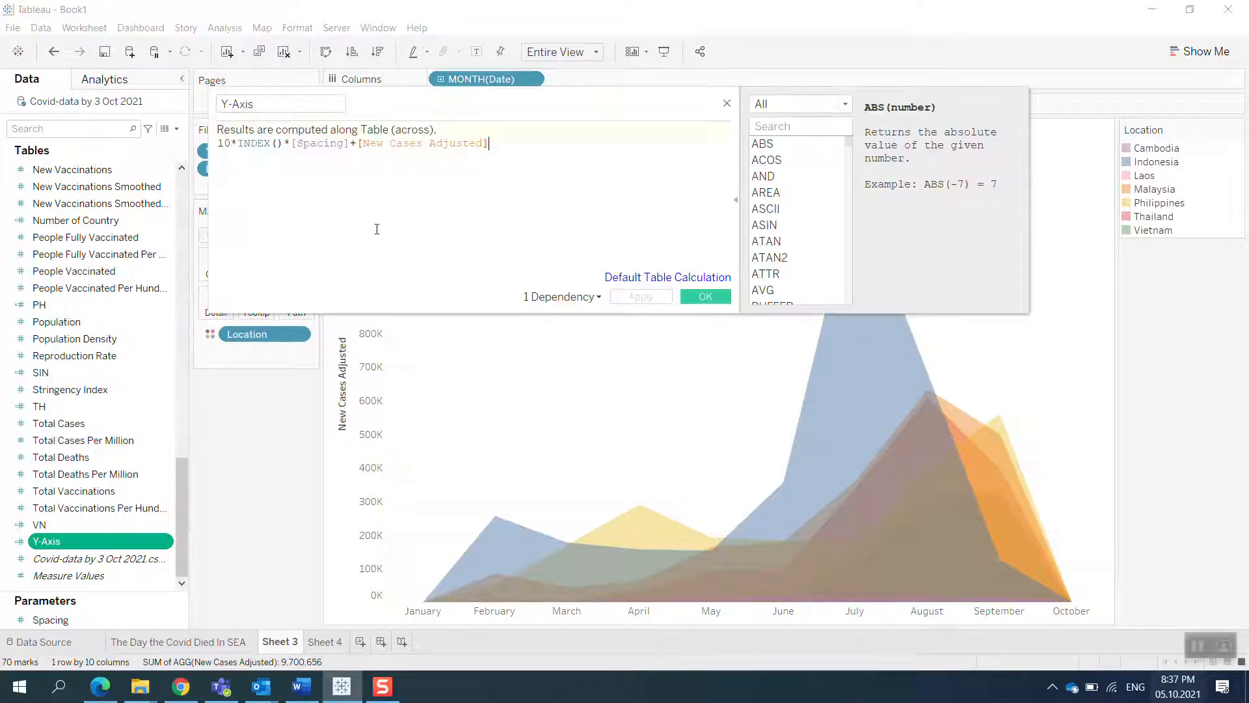
drag(538, 114, 583, 249)
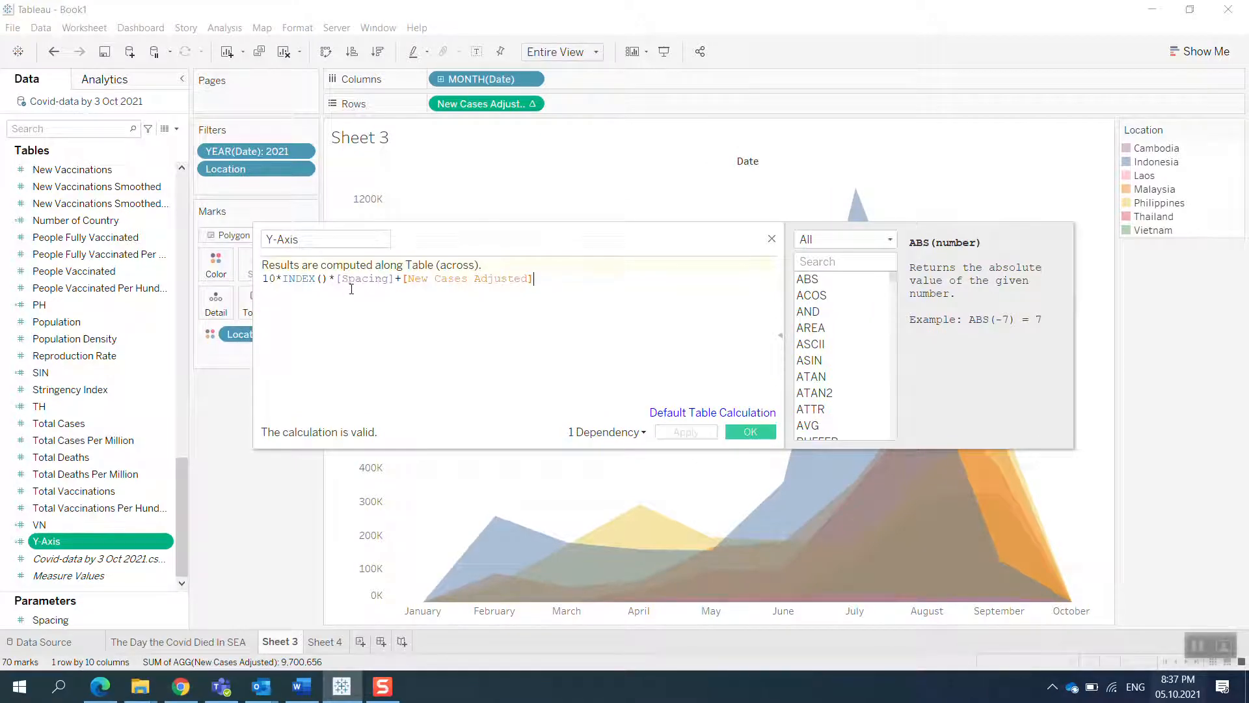
click(750, 432)
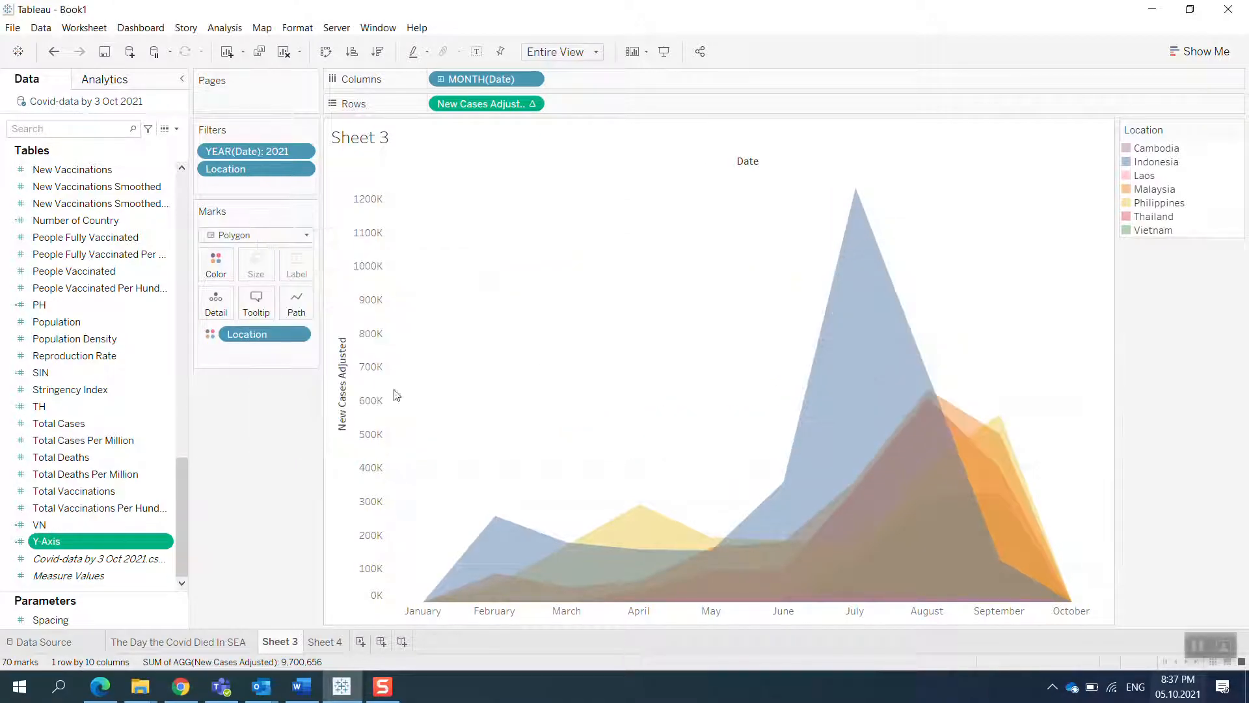
Review the Spacing parameter's minimum, maximum and step size, keeping its settings as they are
right_click(58, 619)
click(90, 453)
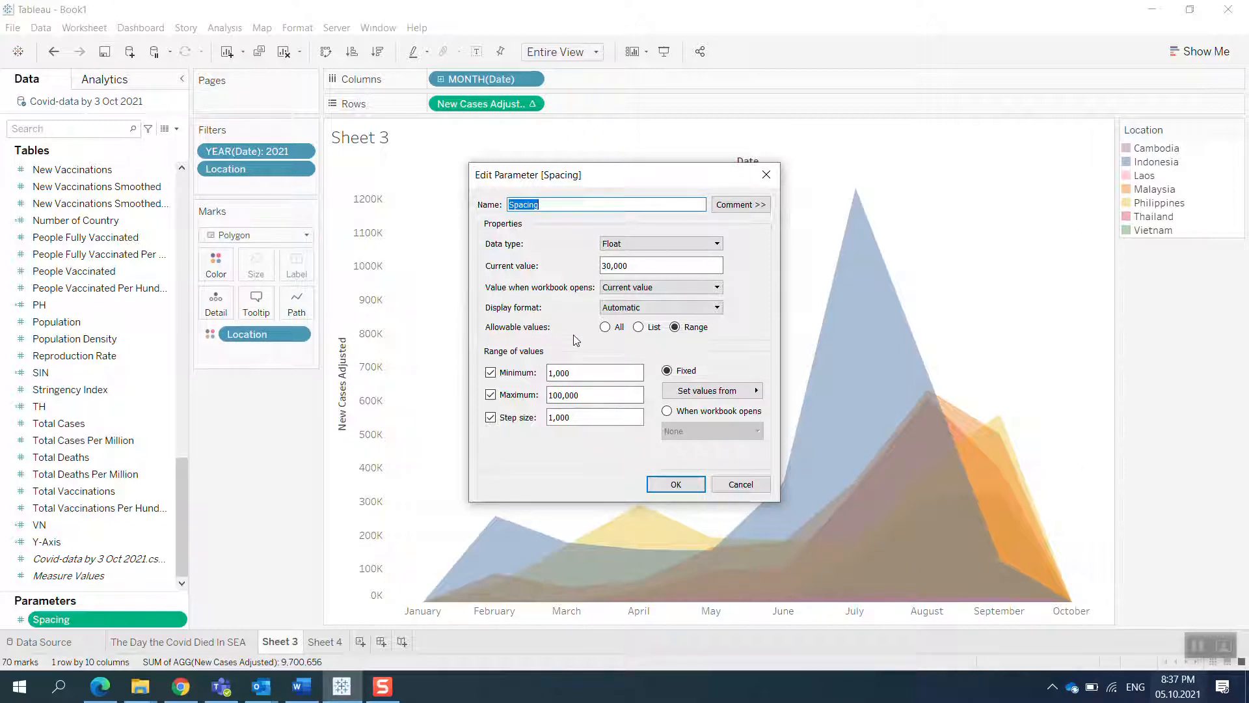
double_click(579, 374)
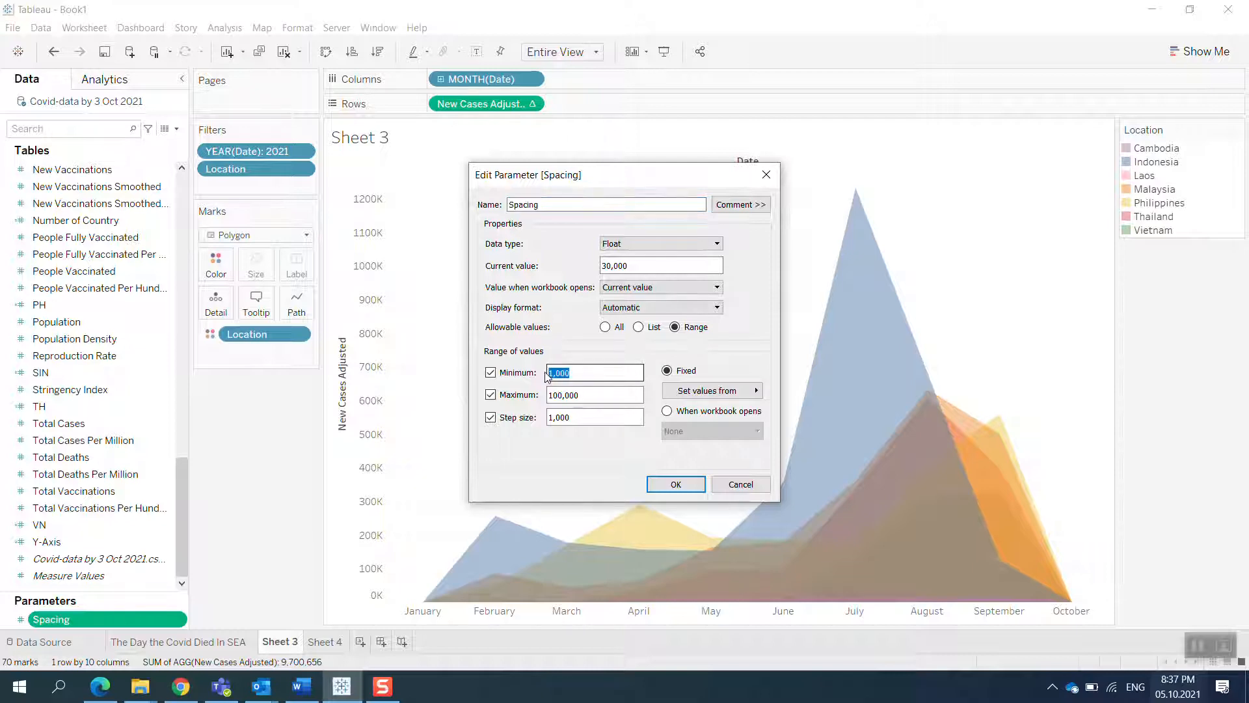
double_click(589, 393)
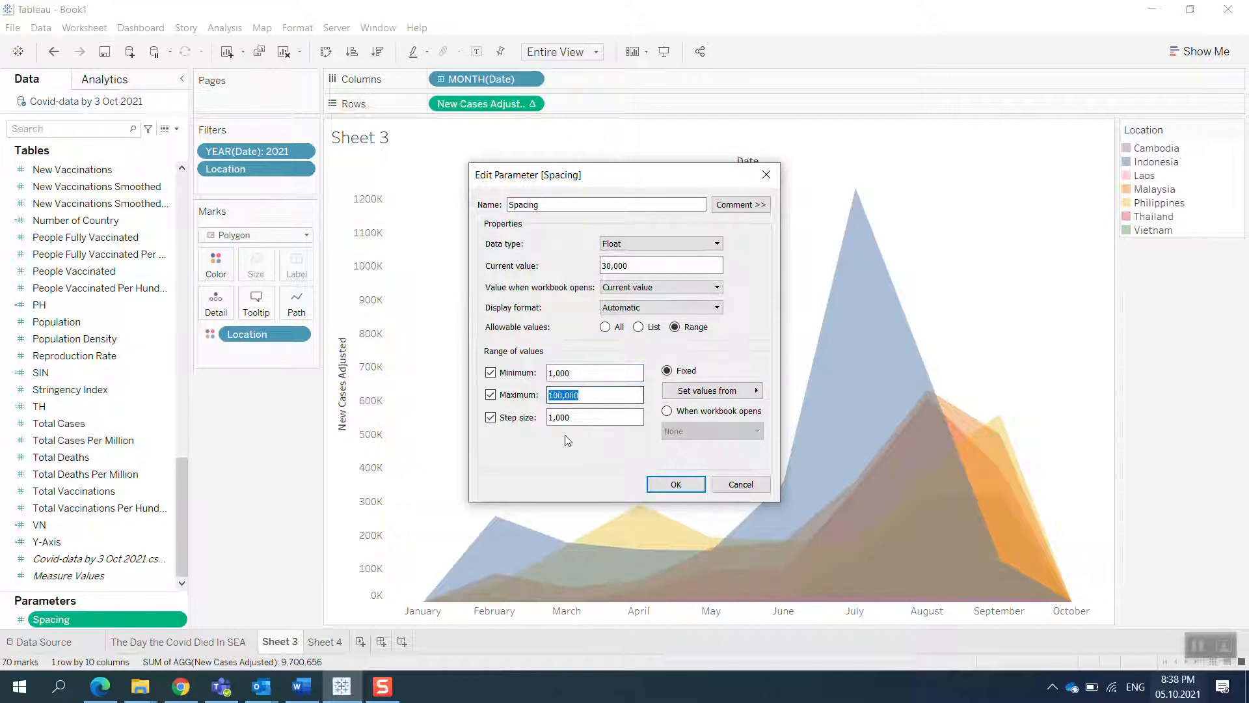
key(Tab)
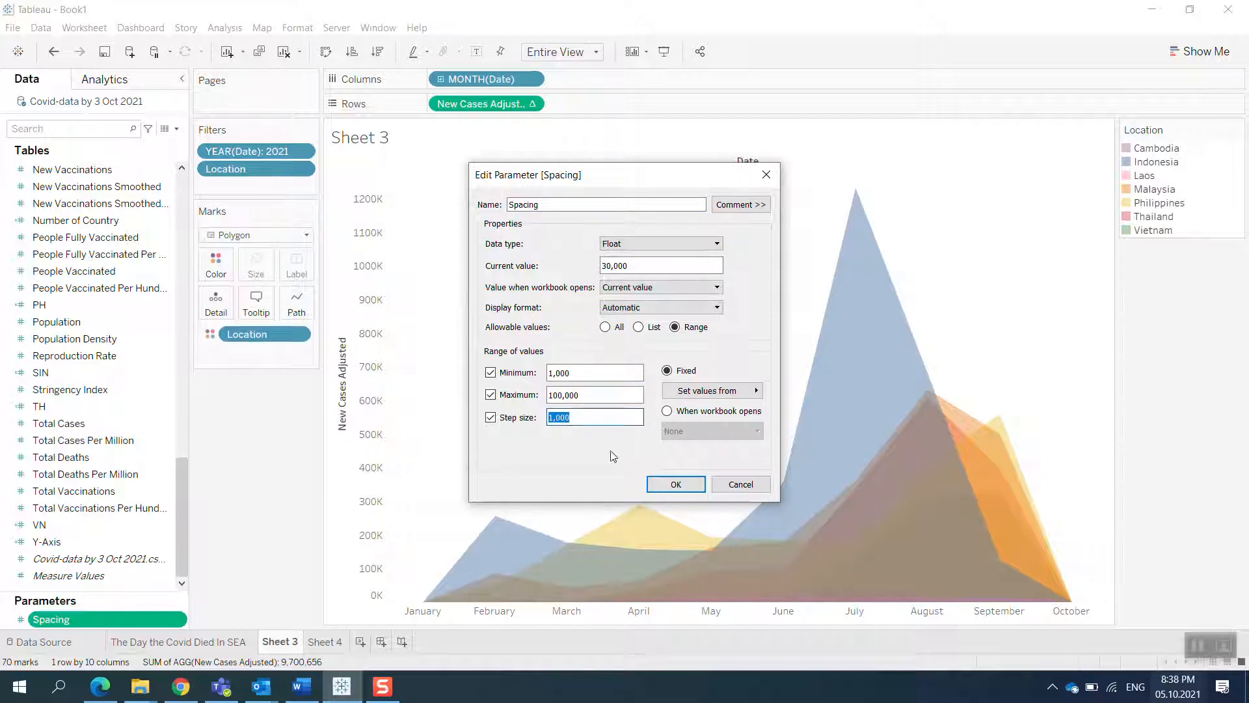
click(676, 484)
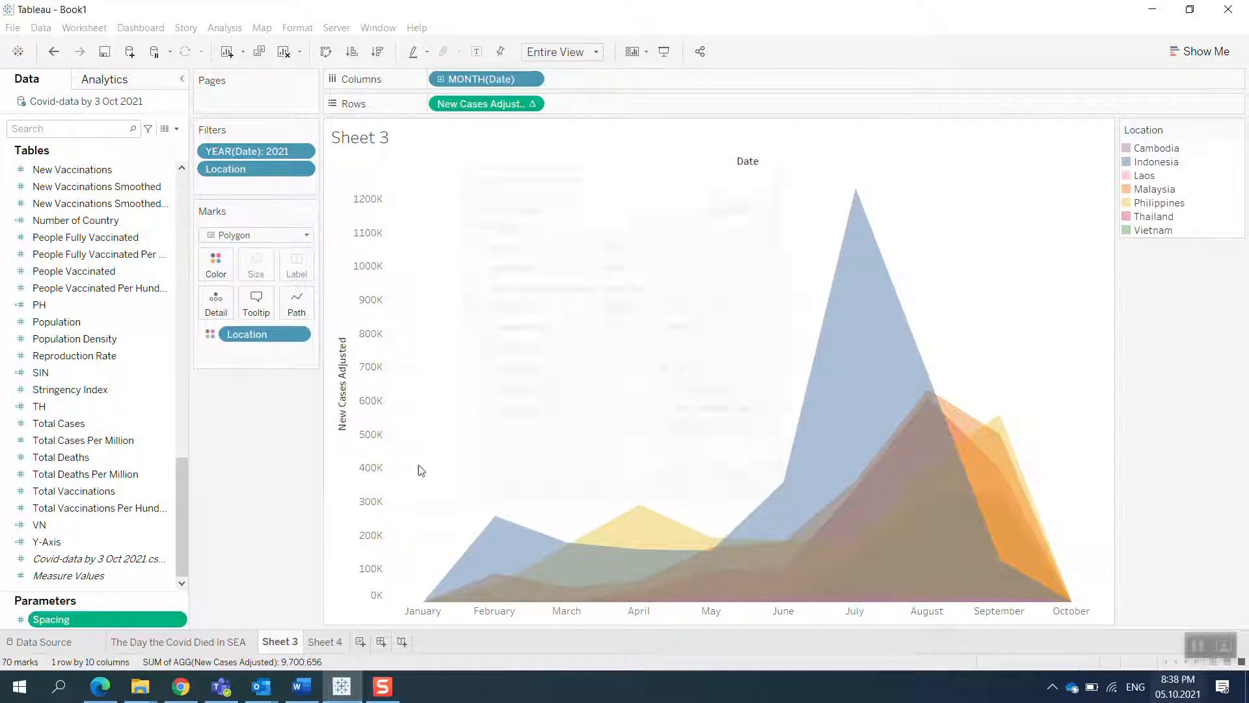
Change the Y-Axis formula to 20*INDEX()*[Spacing]+[New Cases Adjusted] and replace New Cases Adjusted on Rows with Y-Axis
right_click(56, 540)
click(88, 308)
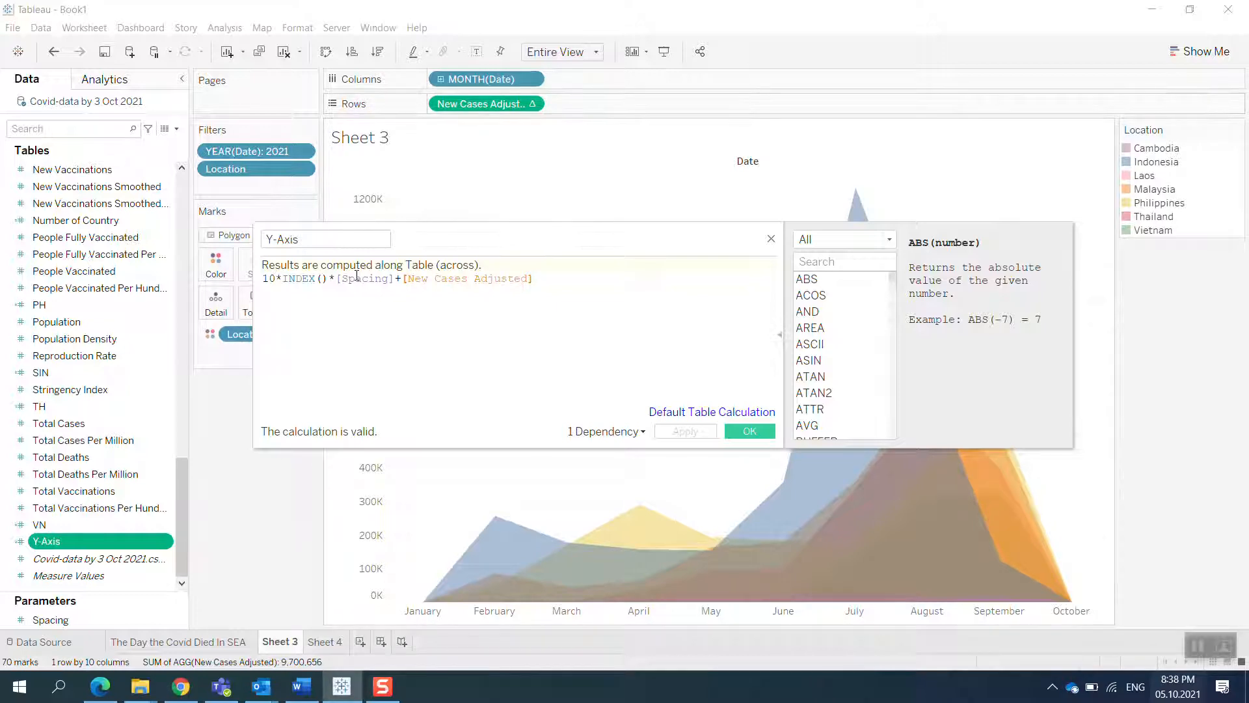
drag(324, 280, 303, 280)
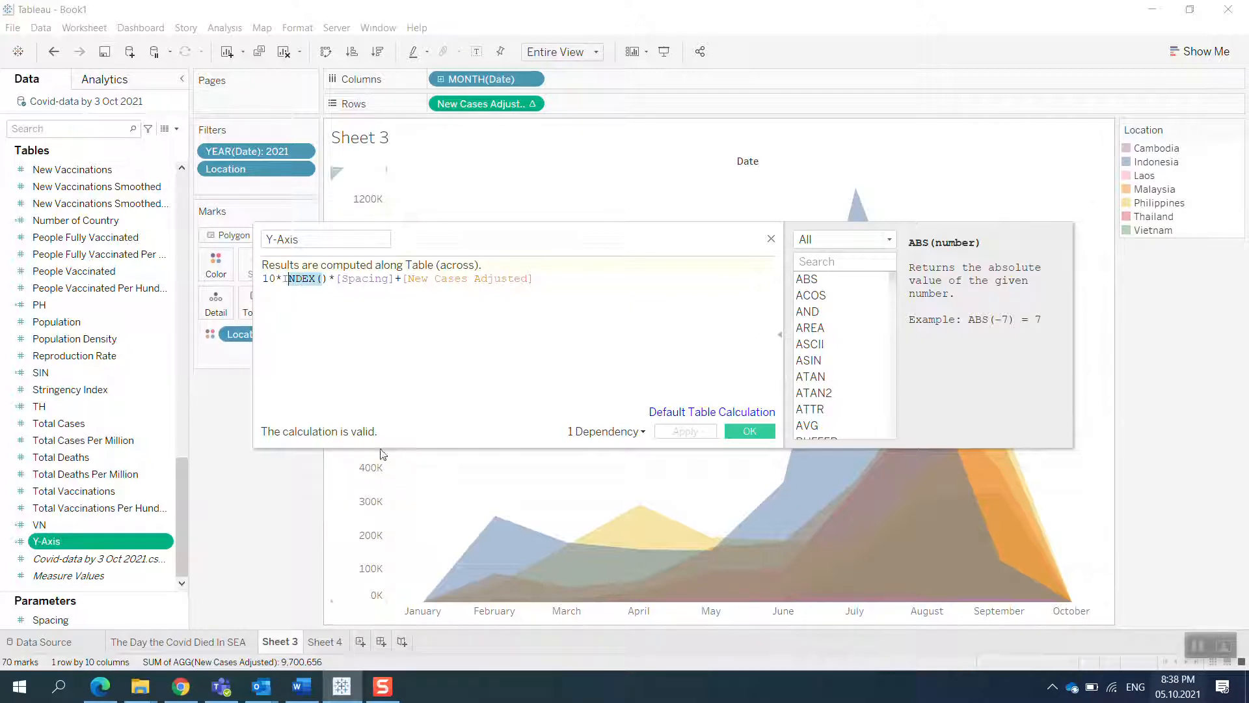
click(272, 278)
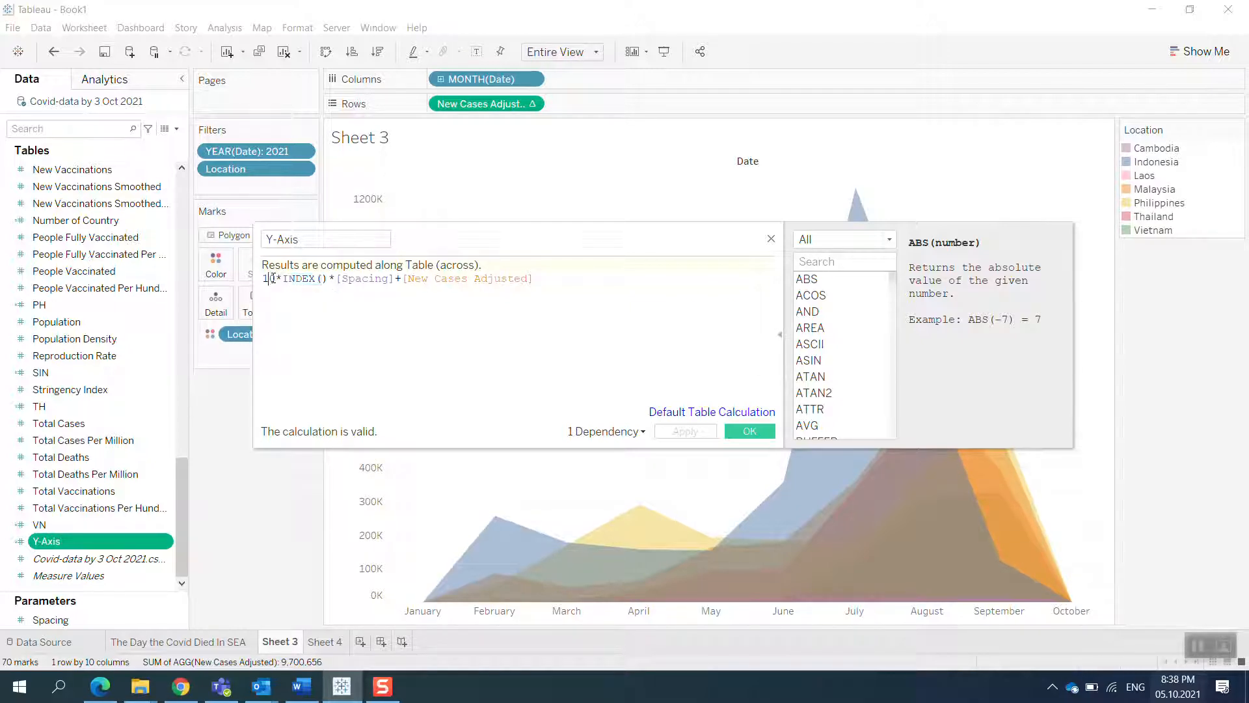
key(BackSpace)
text(2)
drag(411, 282, 526, 284)
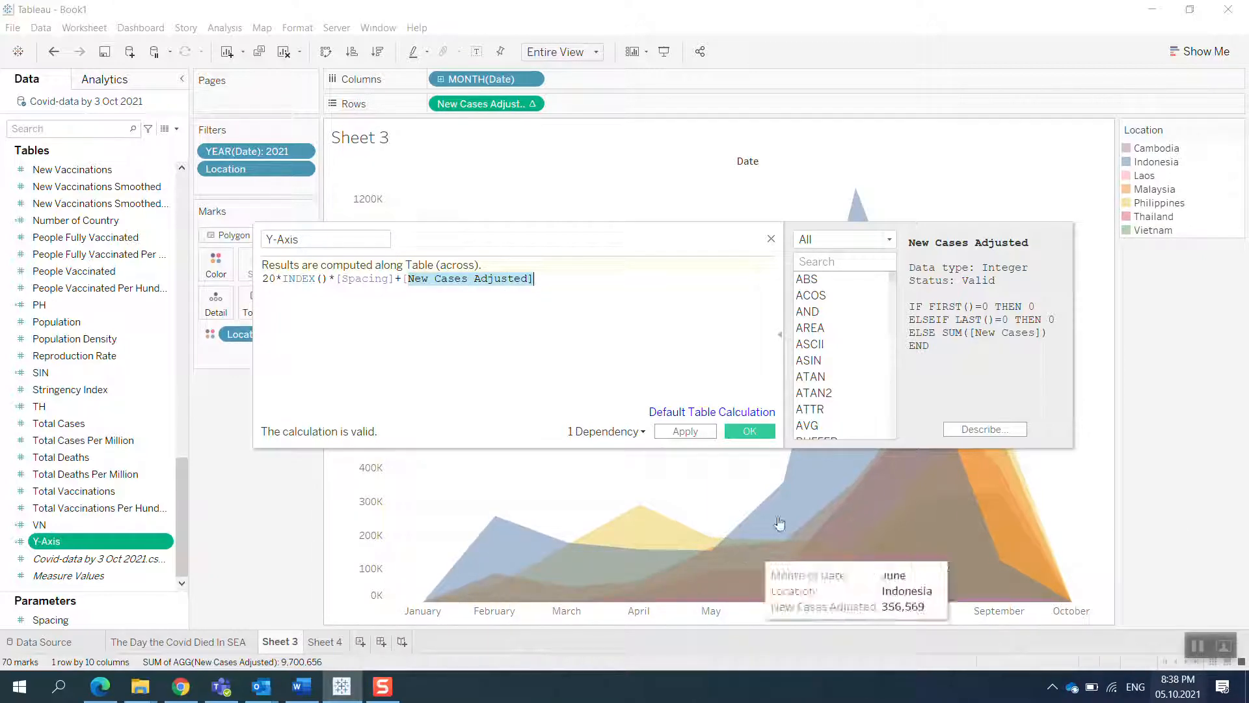
click(748, 432)
drag(90, 544, 489, 105)
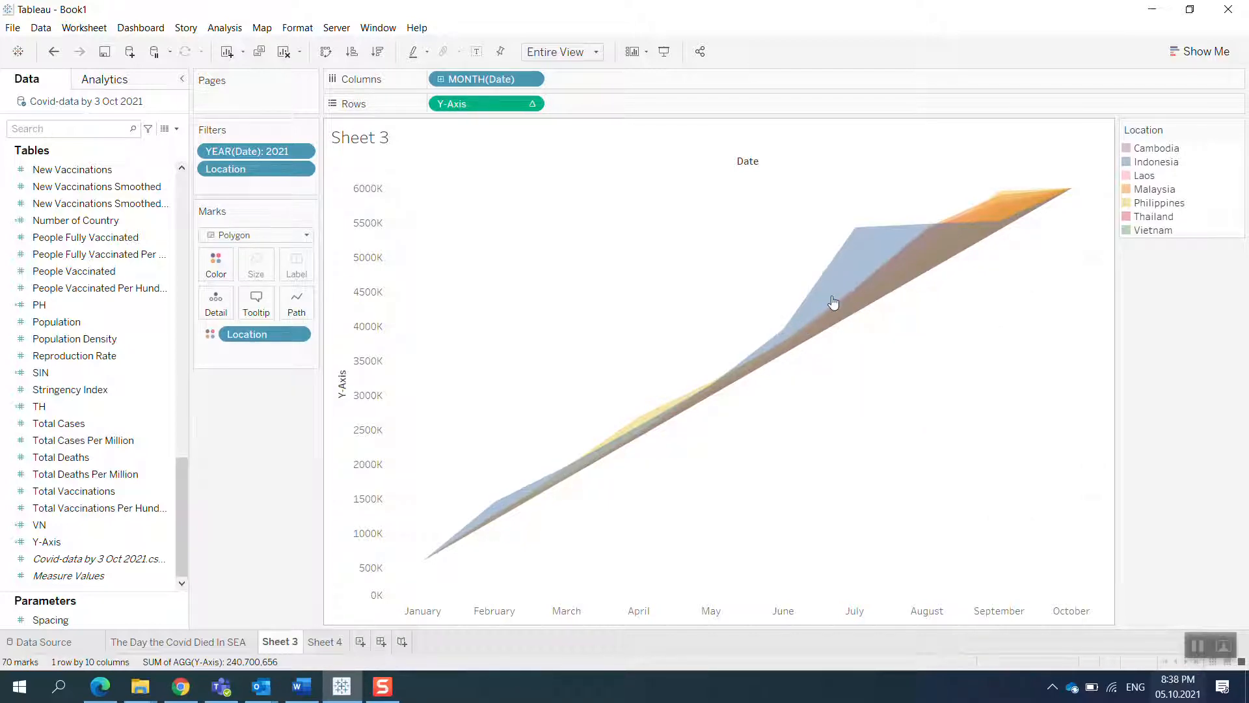
Compute the Y-Axis table calculation over Month of Date and Location, at the Location level, restarting every Month of Date
click(530, 104)
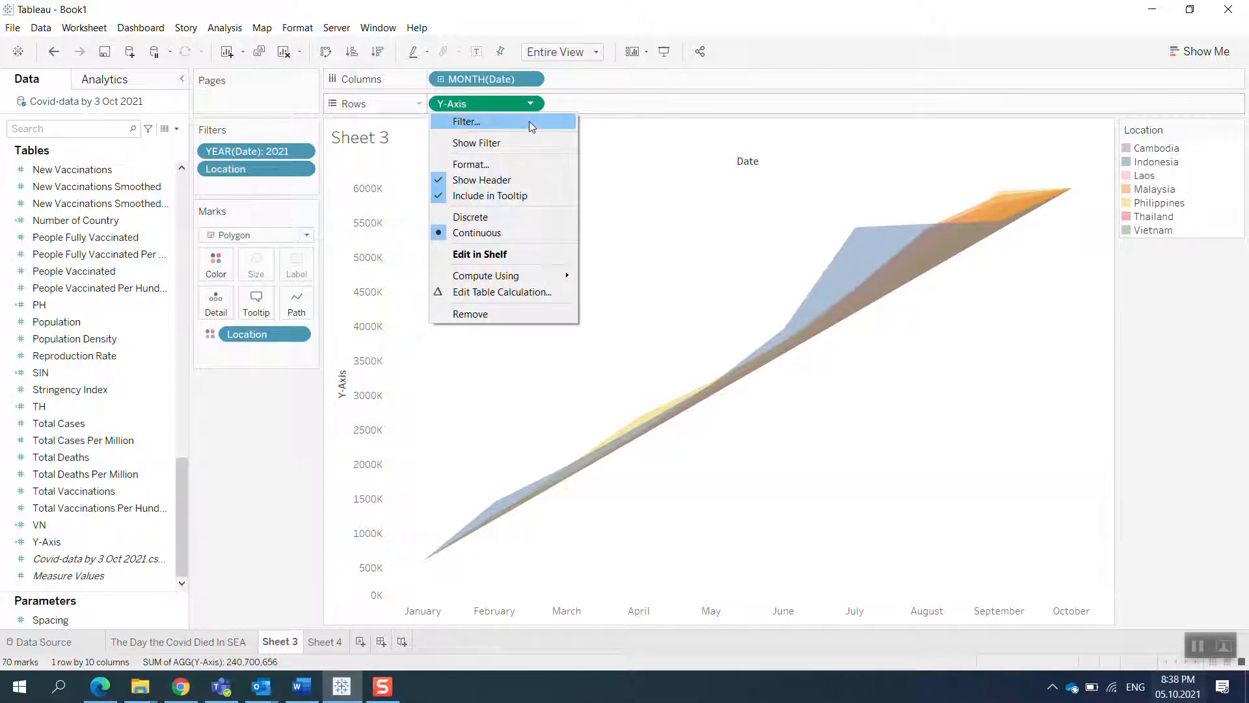
click(523, 291)
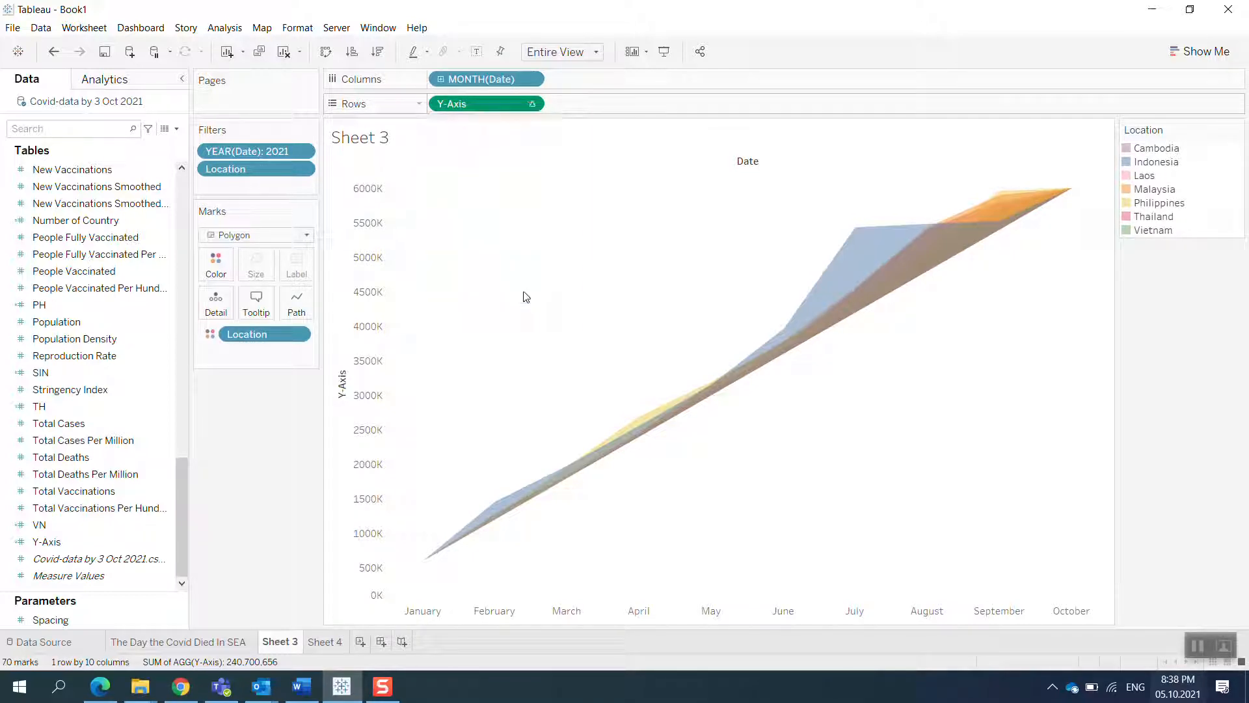
click(821, 315)
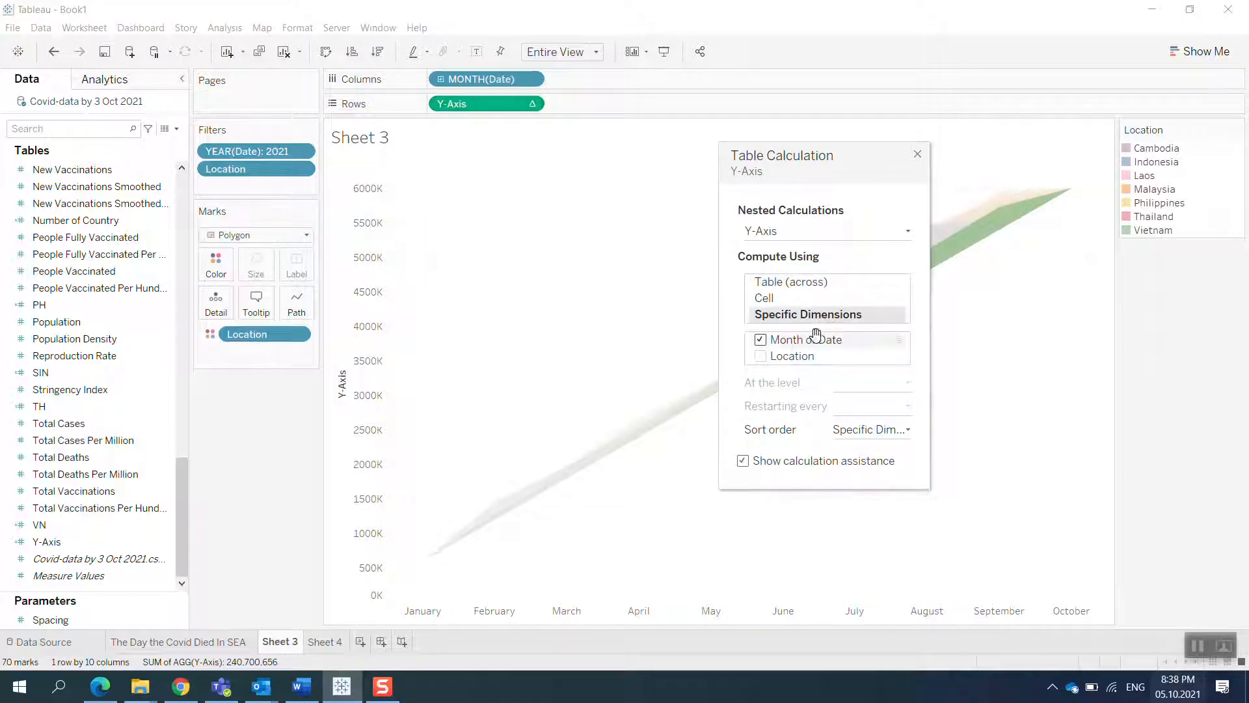
click(773, 356)
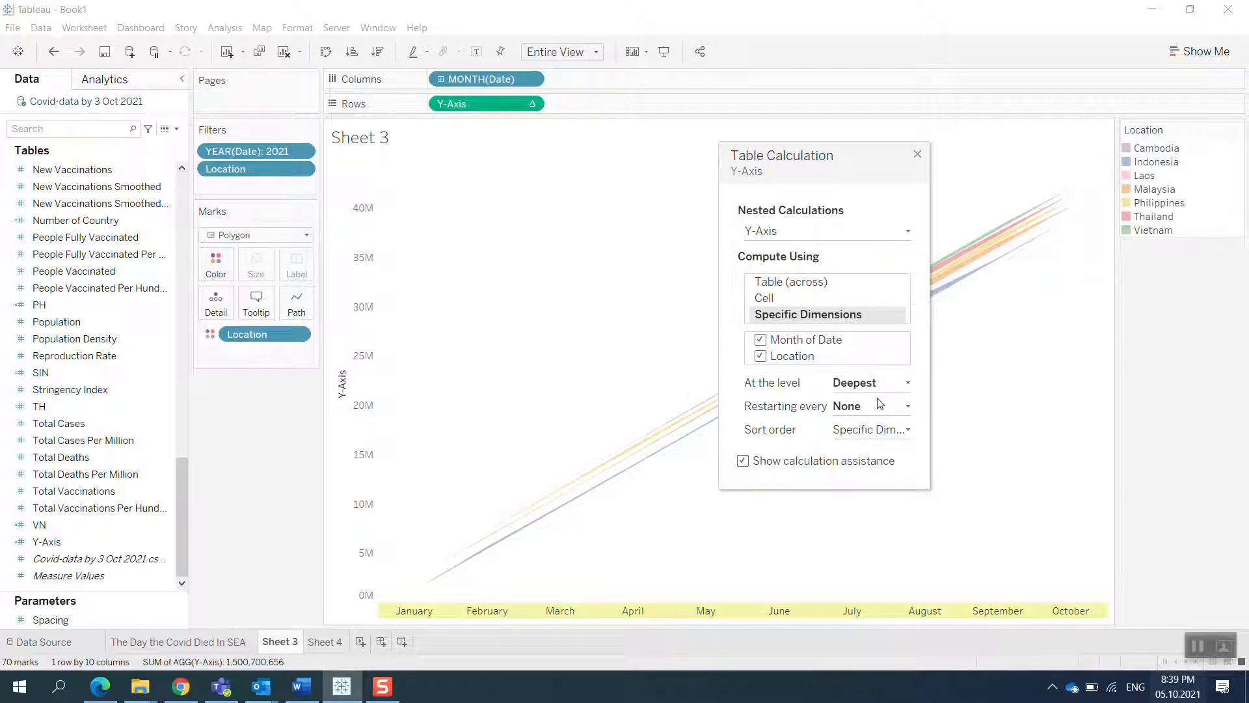
click(908, 384)
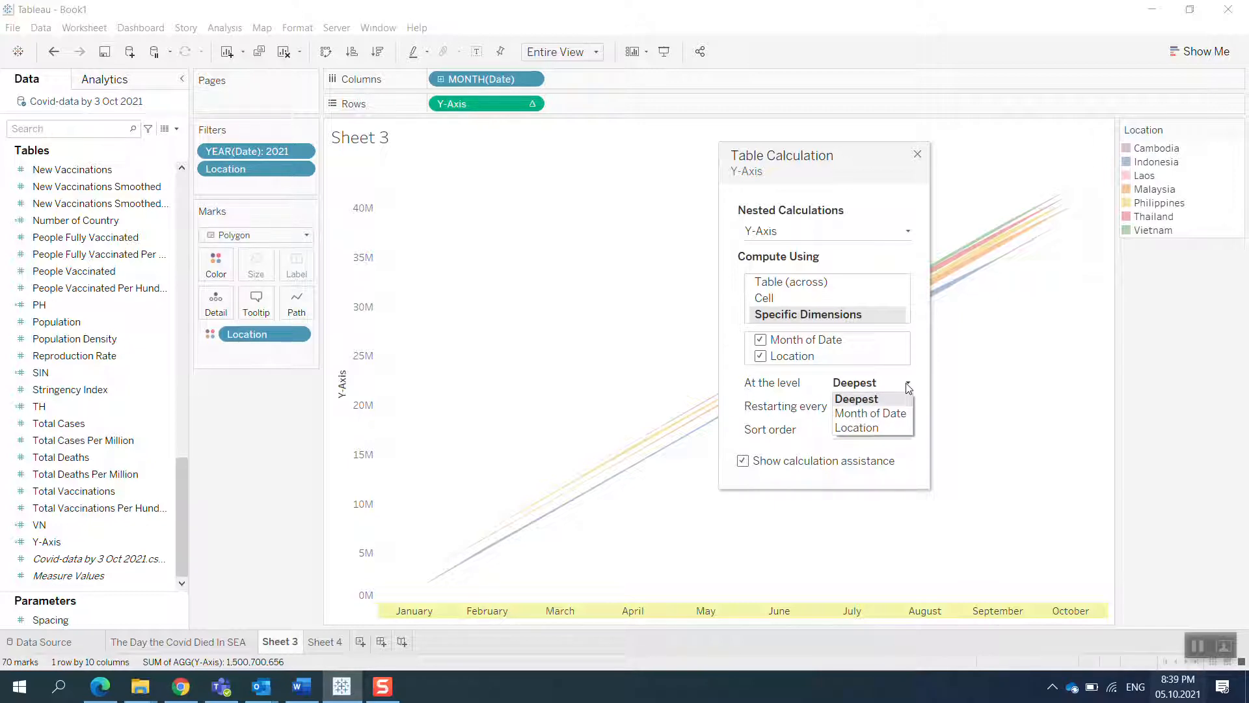
click(885, 414)
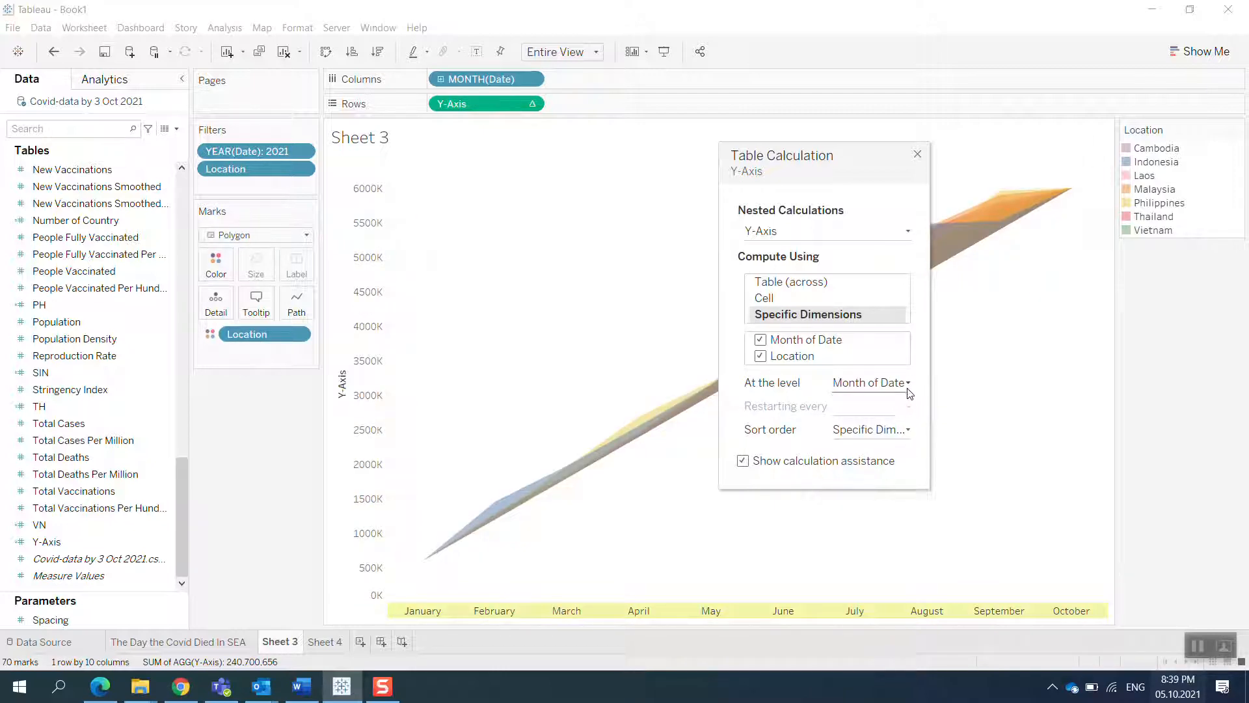
click(908, 383)
click(875, 427)
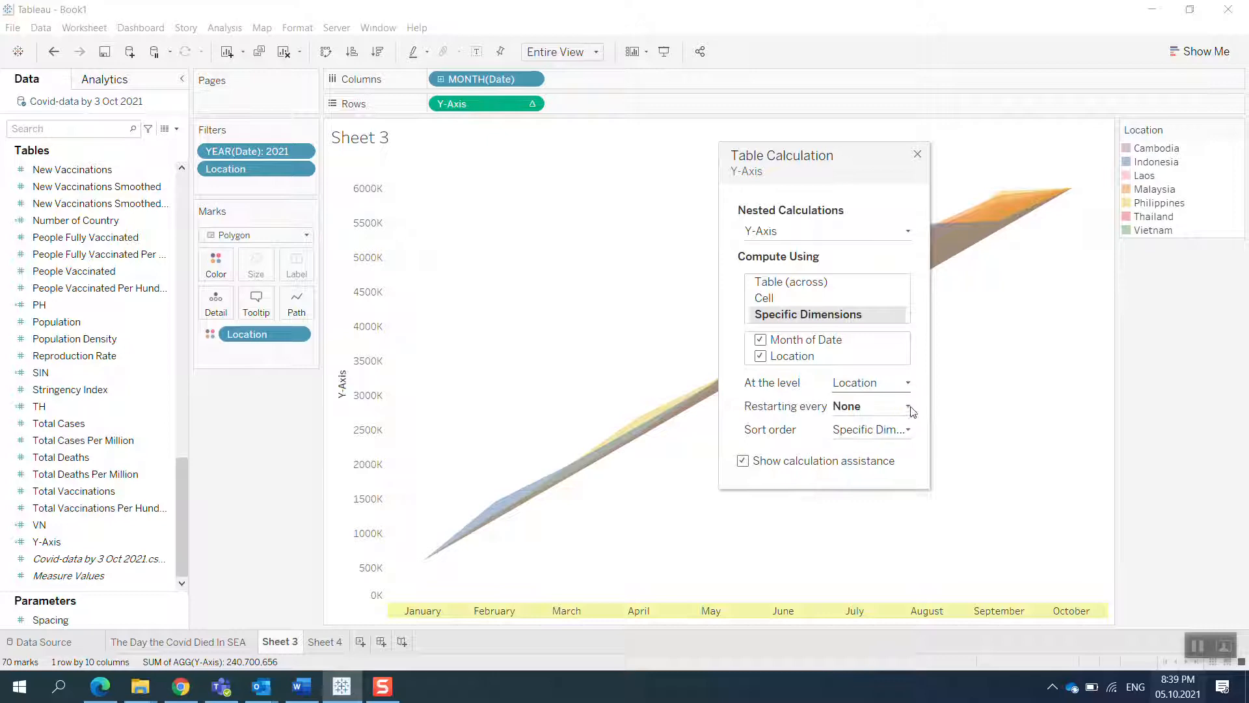
click(907, 408)
click(886, 435)
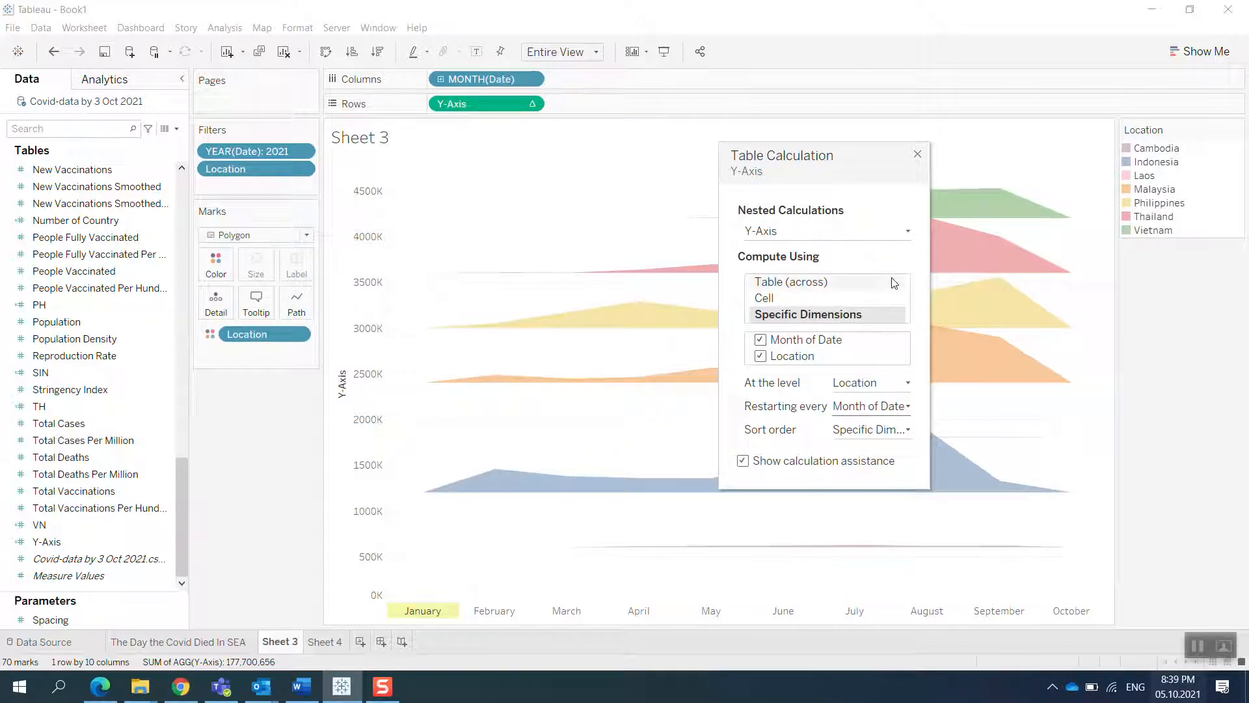
click(917, 155)
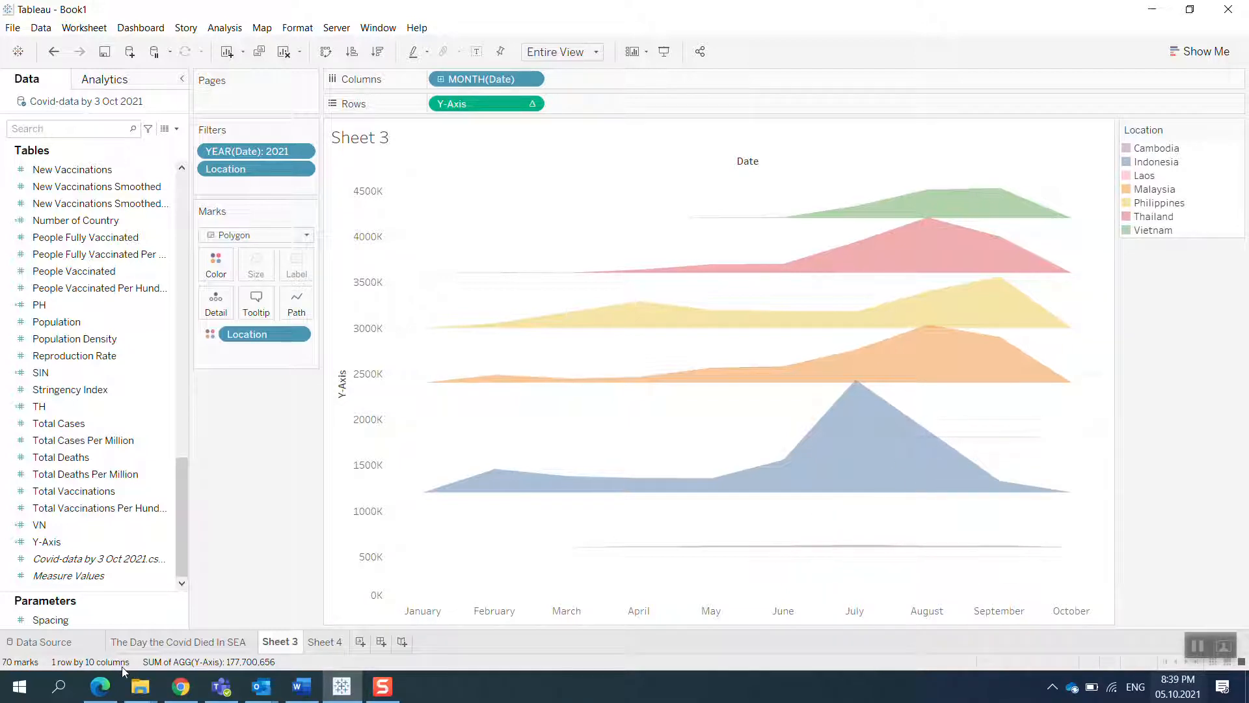
Show the Spacing parameter control on the sheet and set the spacing to 18,000
click(52, 619)
right_click(60, 619)
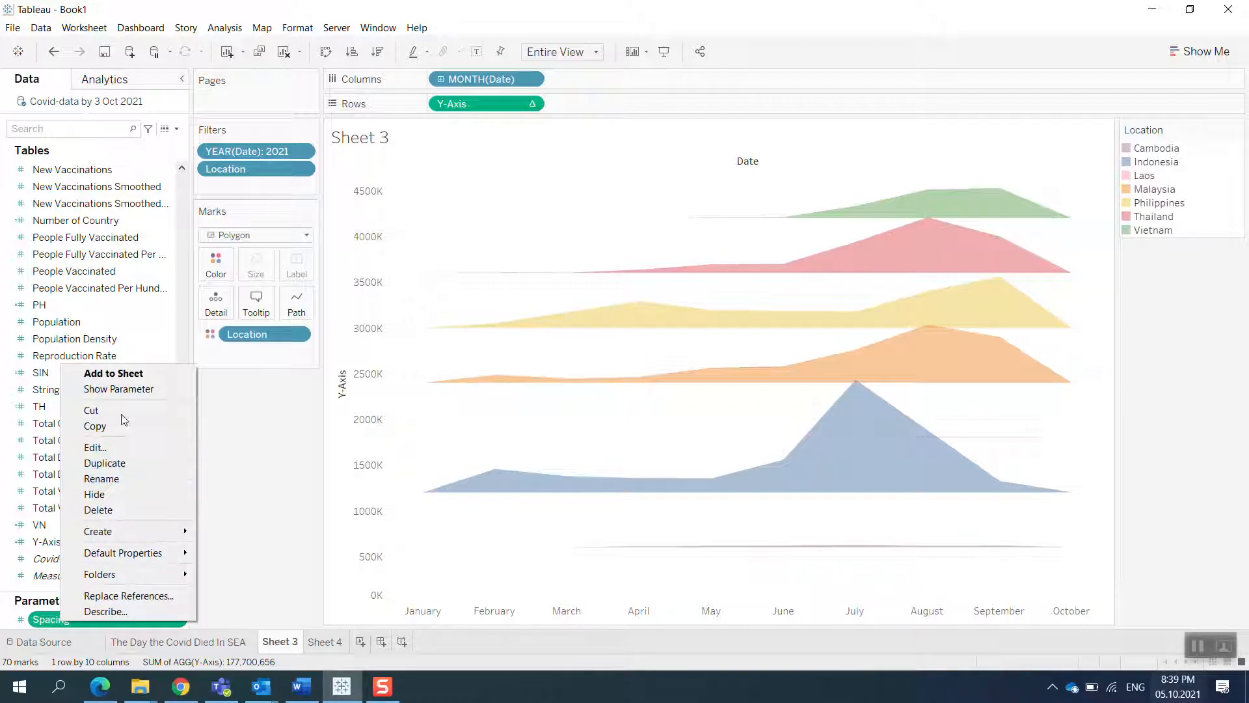
click(120, 388)
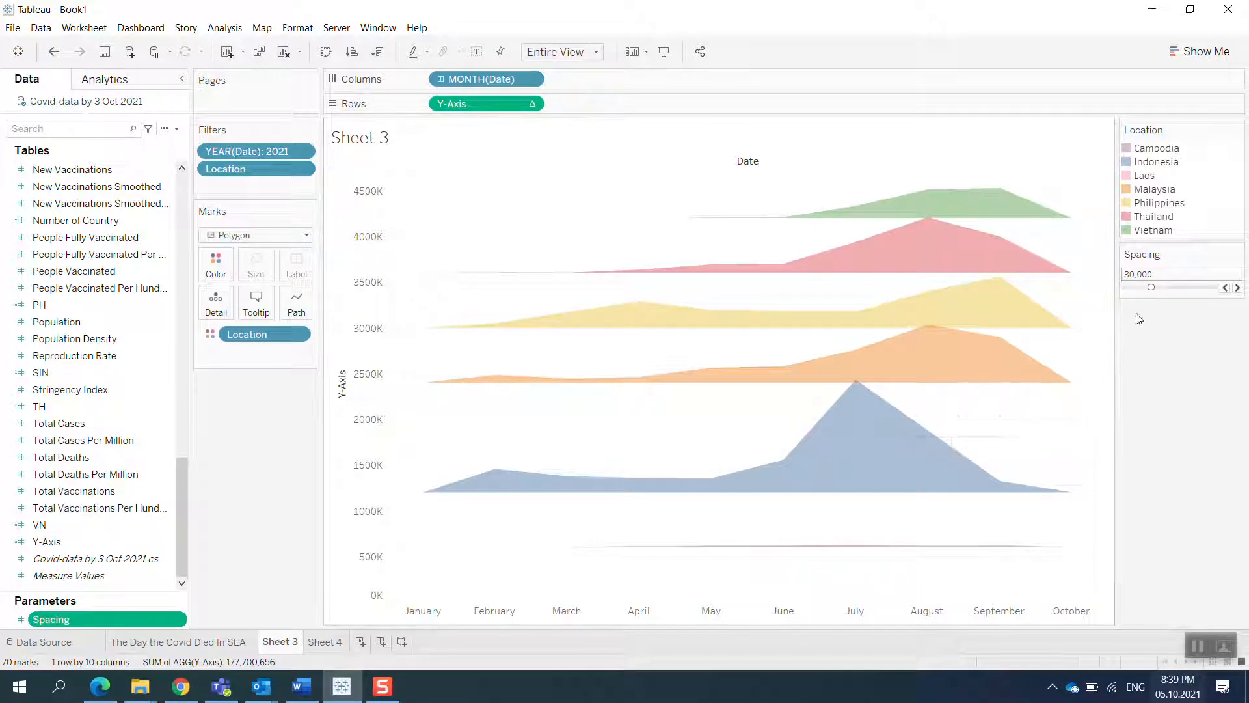
drag(1160, 289, 1142, 290)
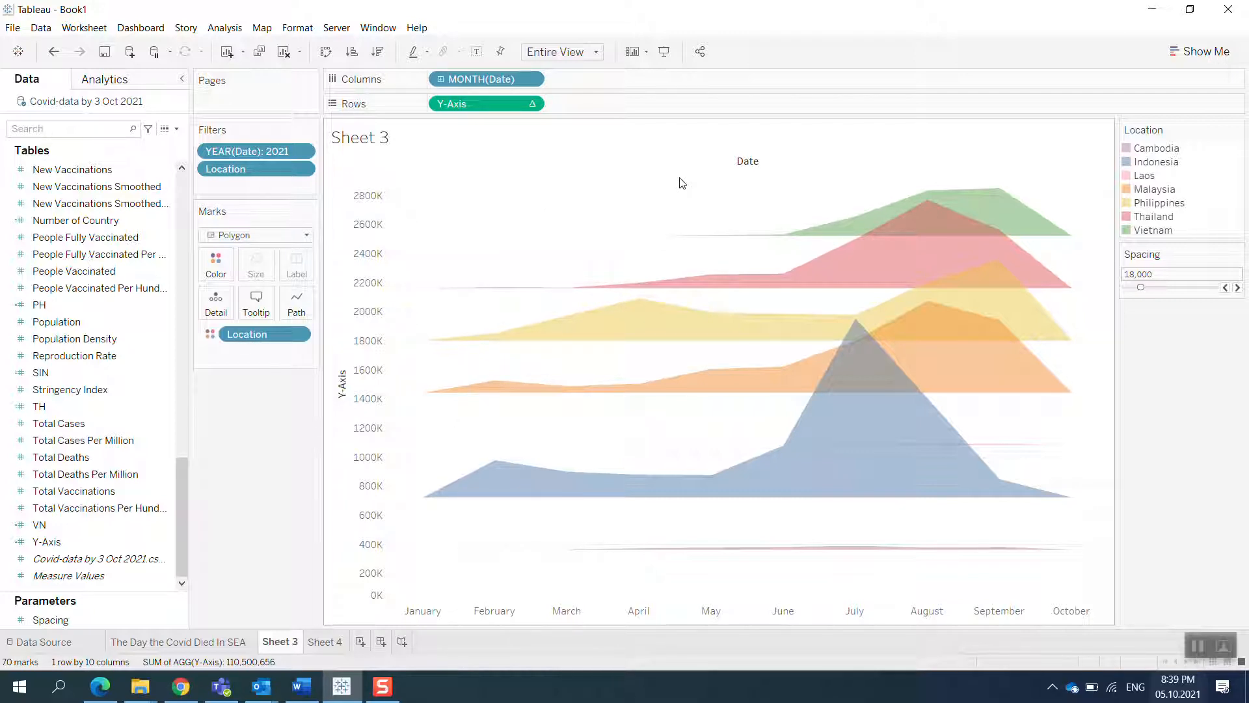
Hide the Date field label for columns and set the worksheet's default shading to black
right_click(747, 167)
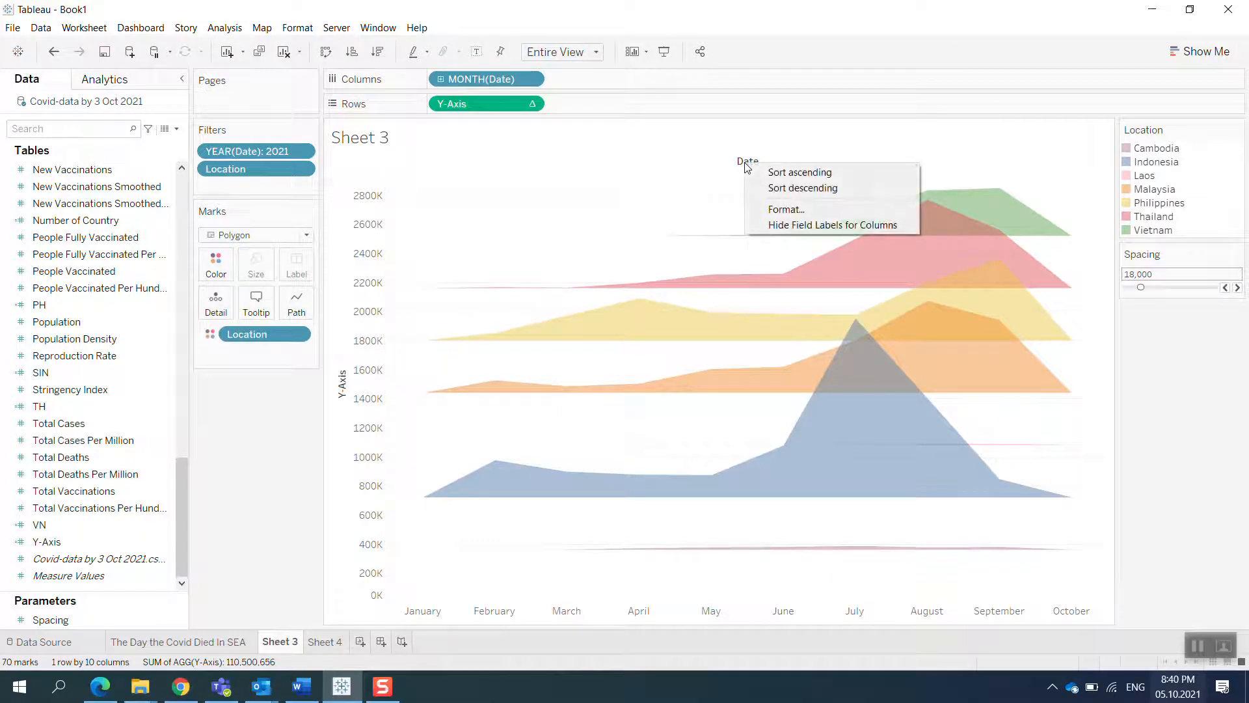
click(789, 224)
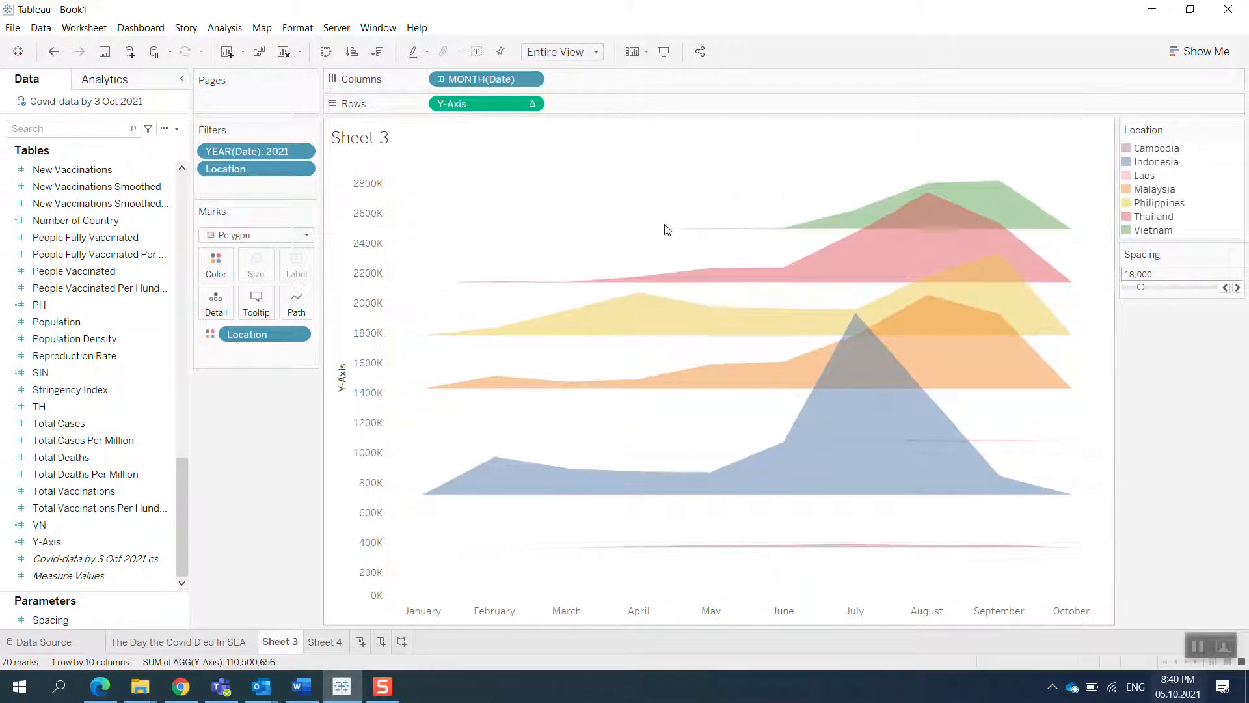
right_click(570, 201)
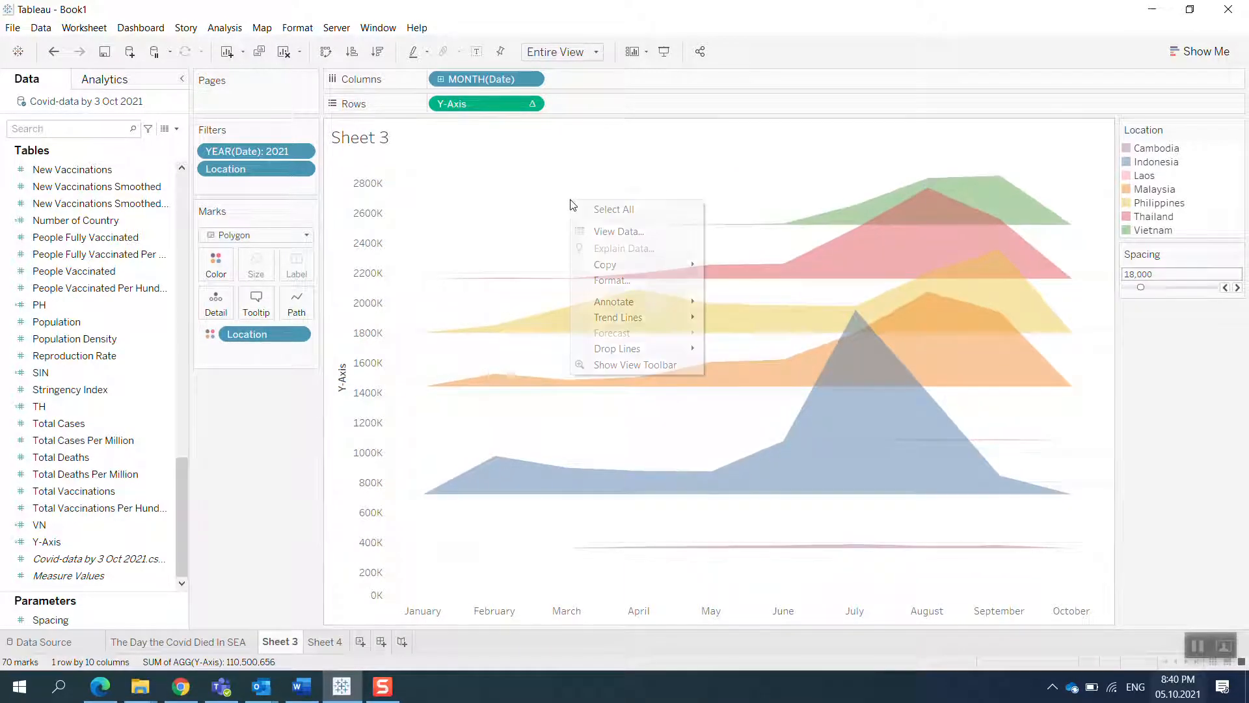
click(633, 284)
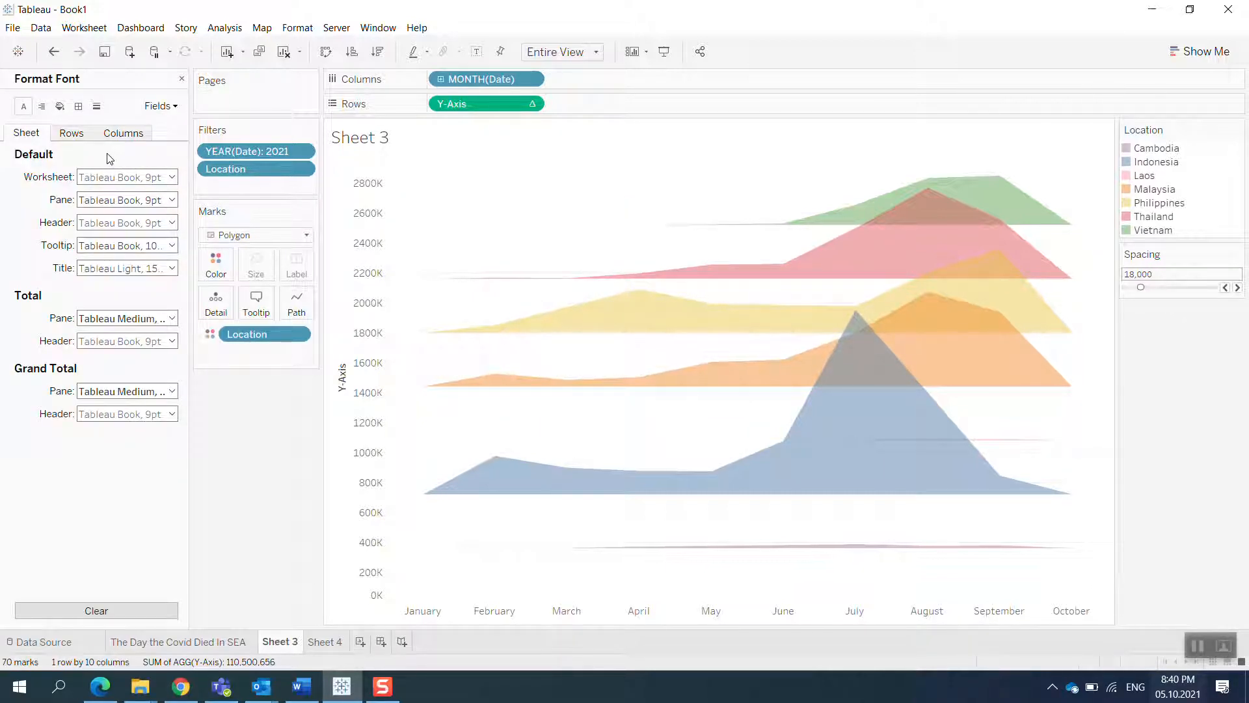
click(59, 106)
click(116, 177)
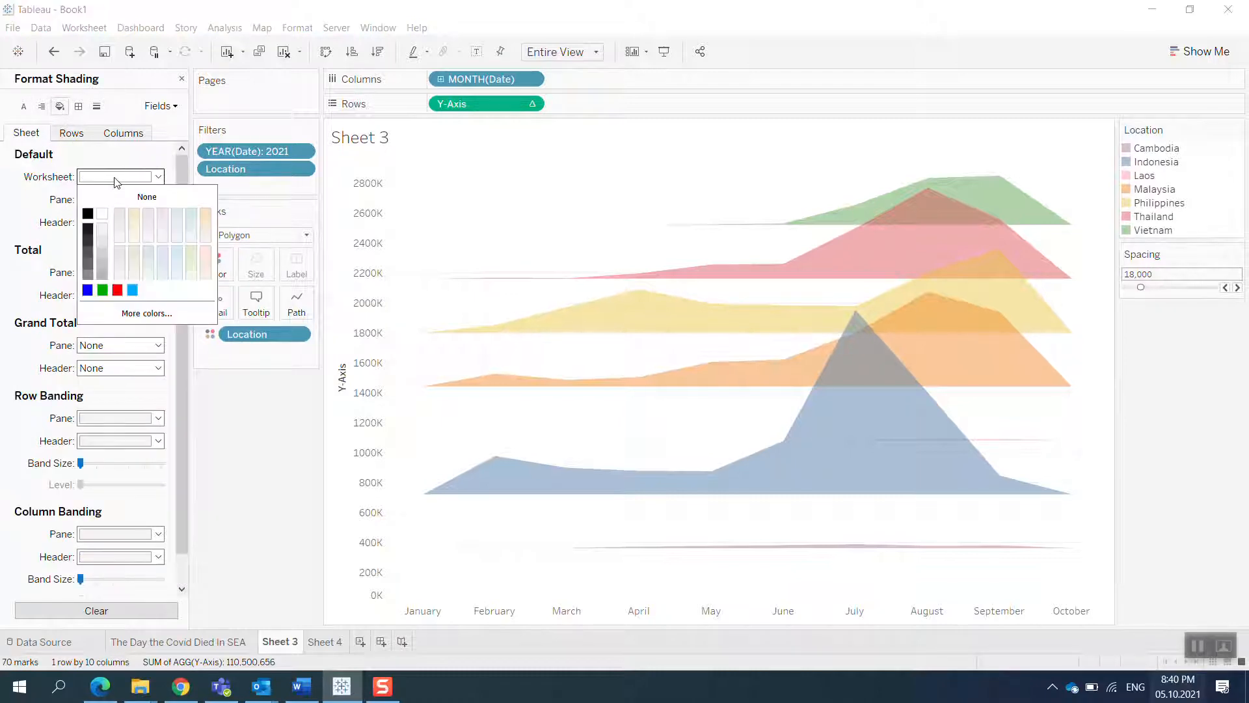
click(87, 213)
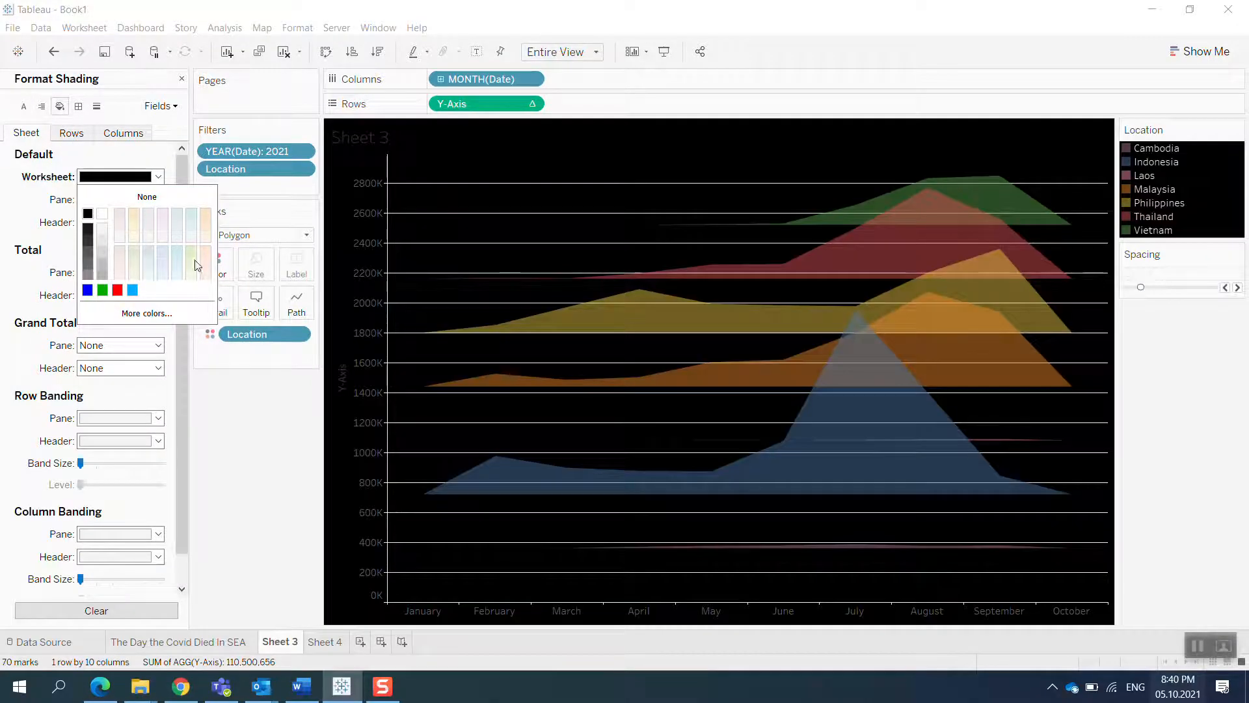
click(246, 424)
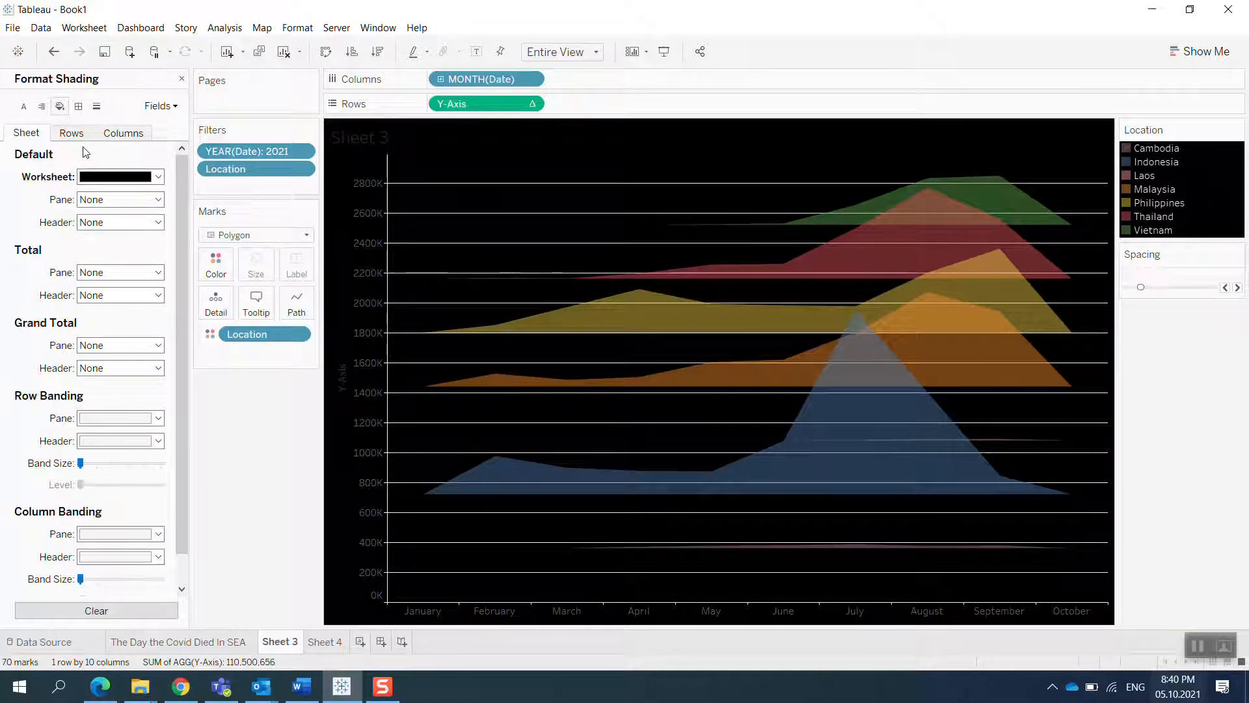
Set the sheet's Grand Total pane and header borders to None and check the row and column border settings
click(79, 106)
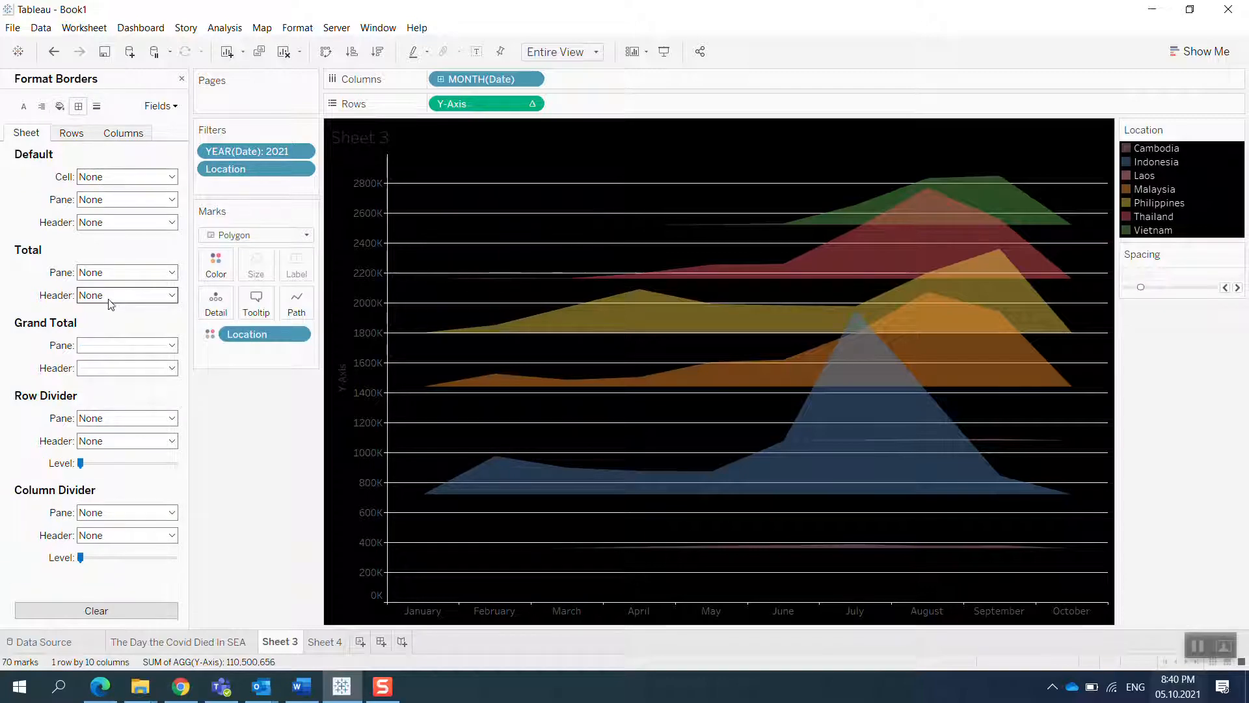
click(112, 345)
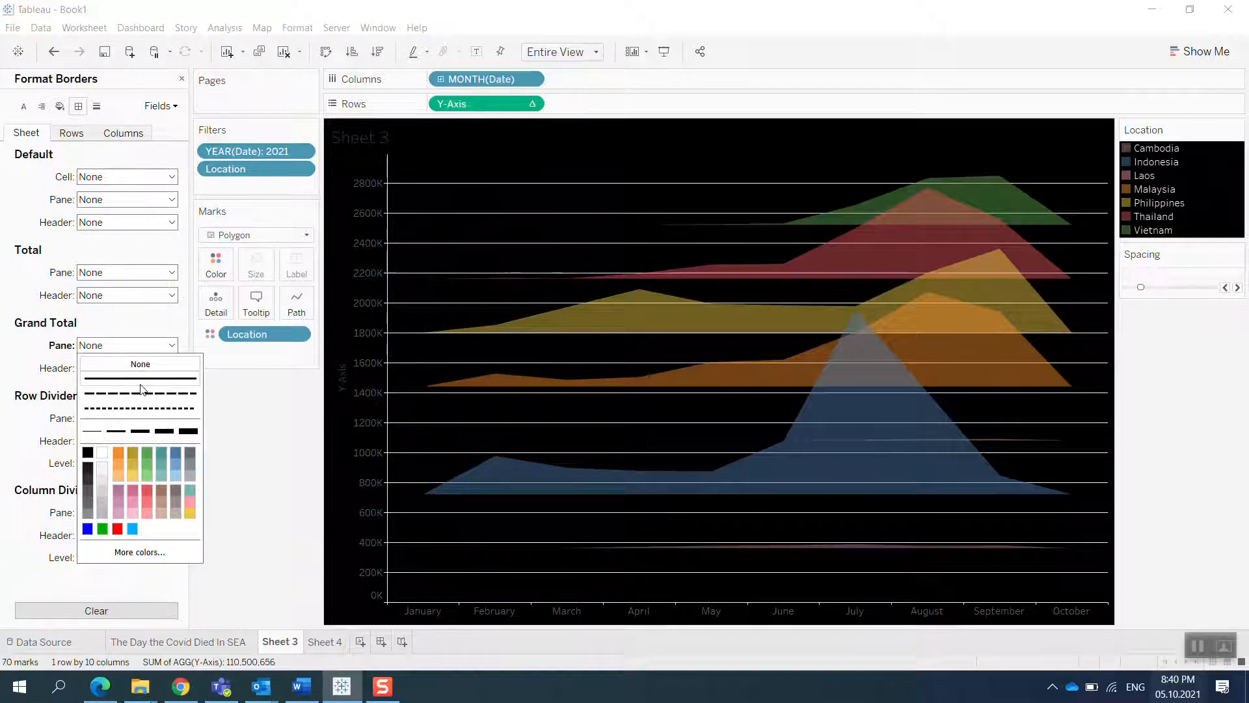
click(41, 552)
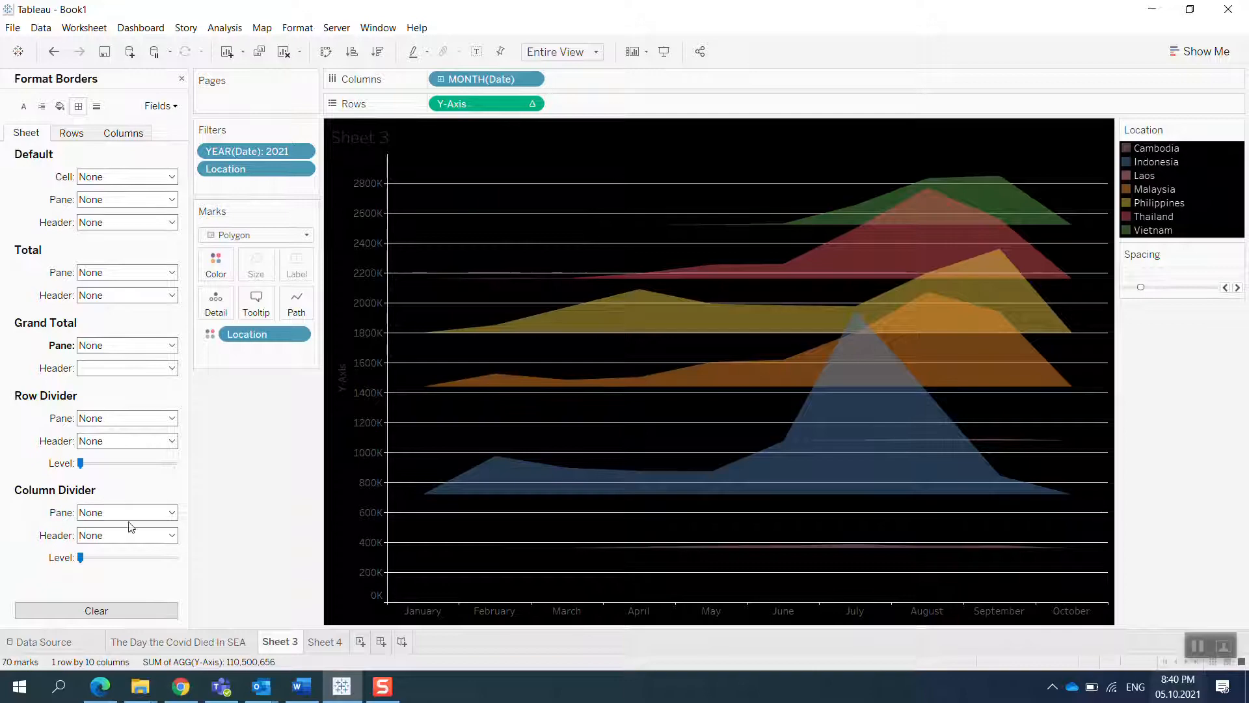
click(124, 368)
click(130, 388)
click(72, 133)
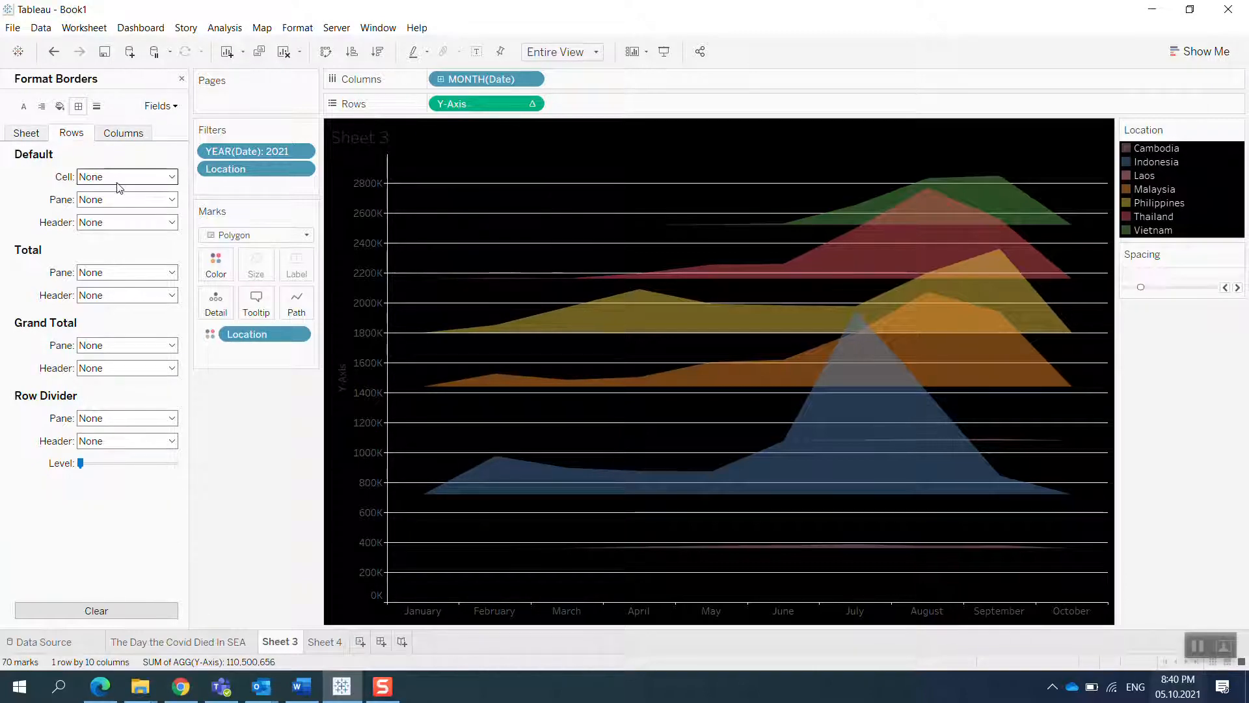
click(123, 136)
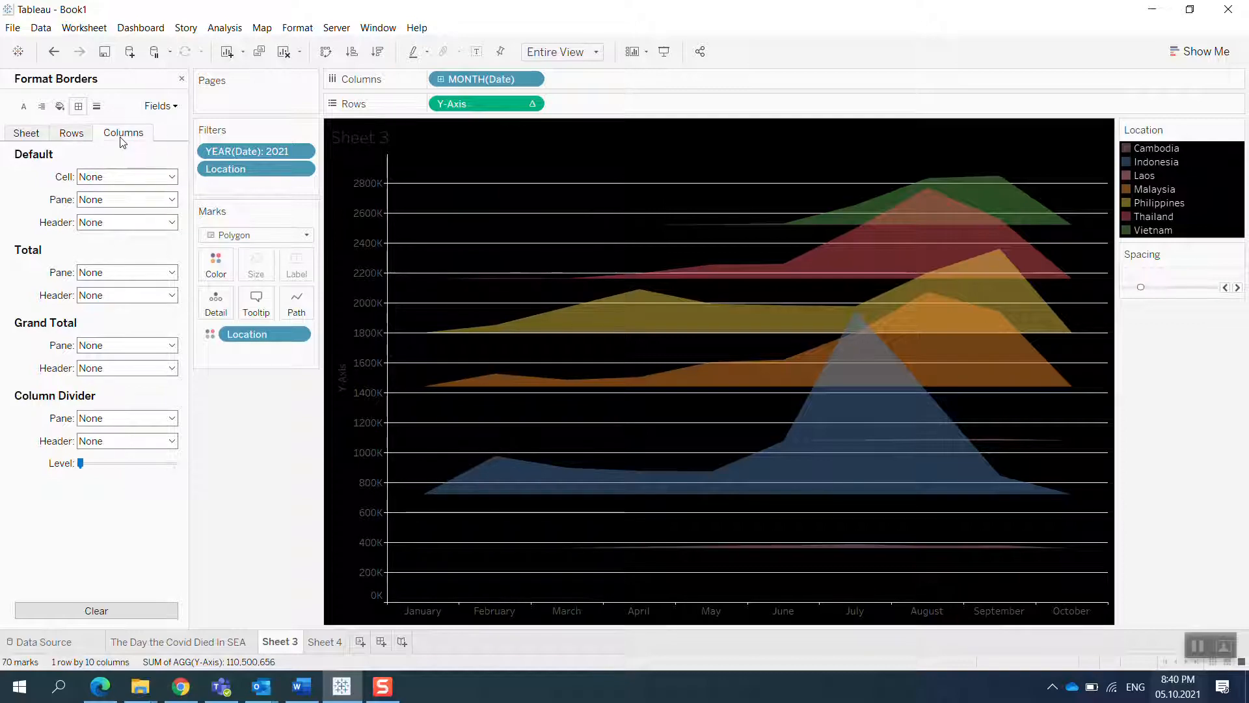
Set the column zero lines, reference lines and drop lines to None
click(96, 106)
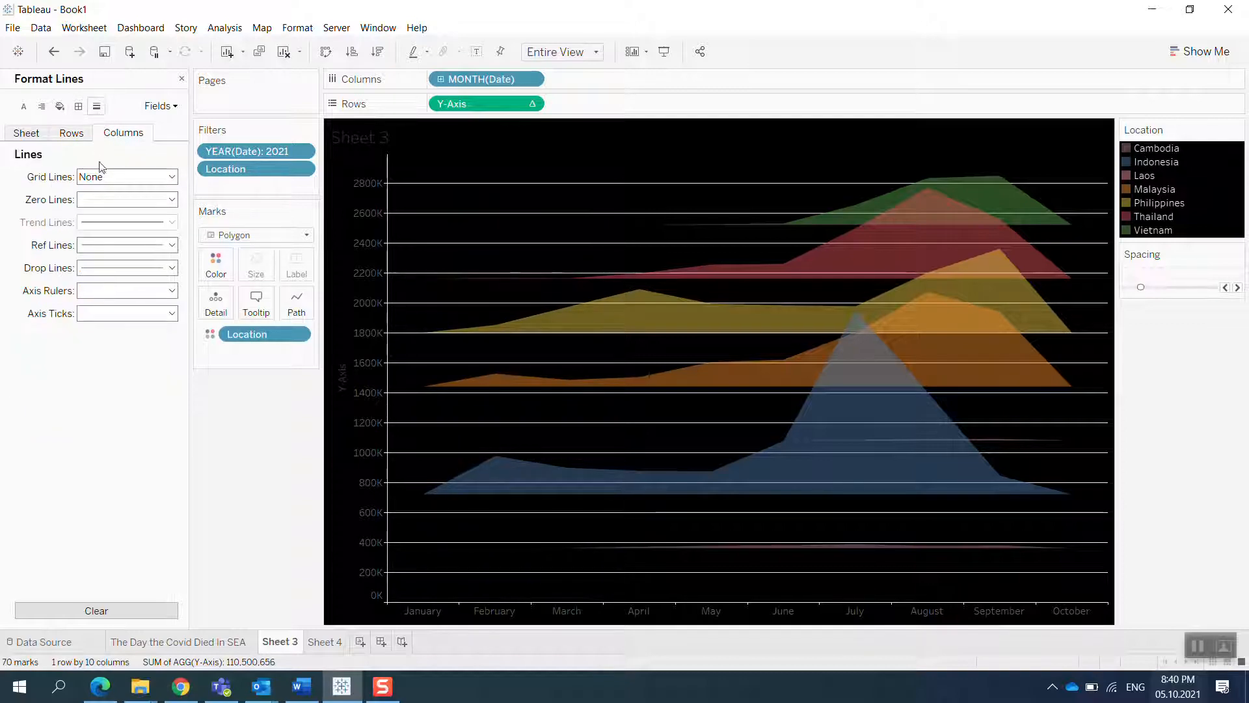
click(102, 176)
click(156, 168)
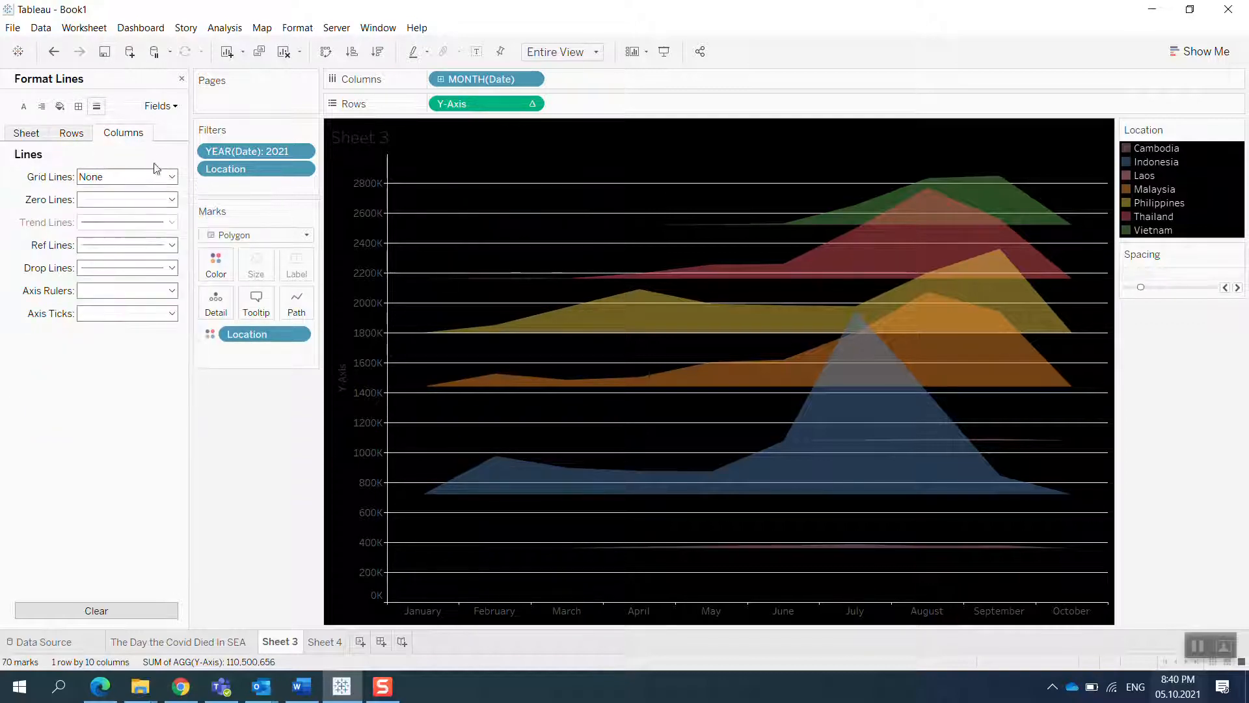
click(130, 199)
click(132, 218)
click(31, 407)
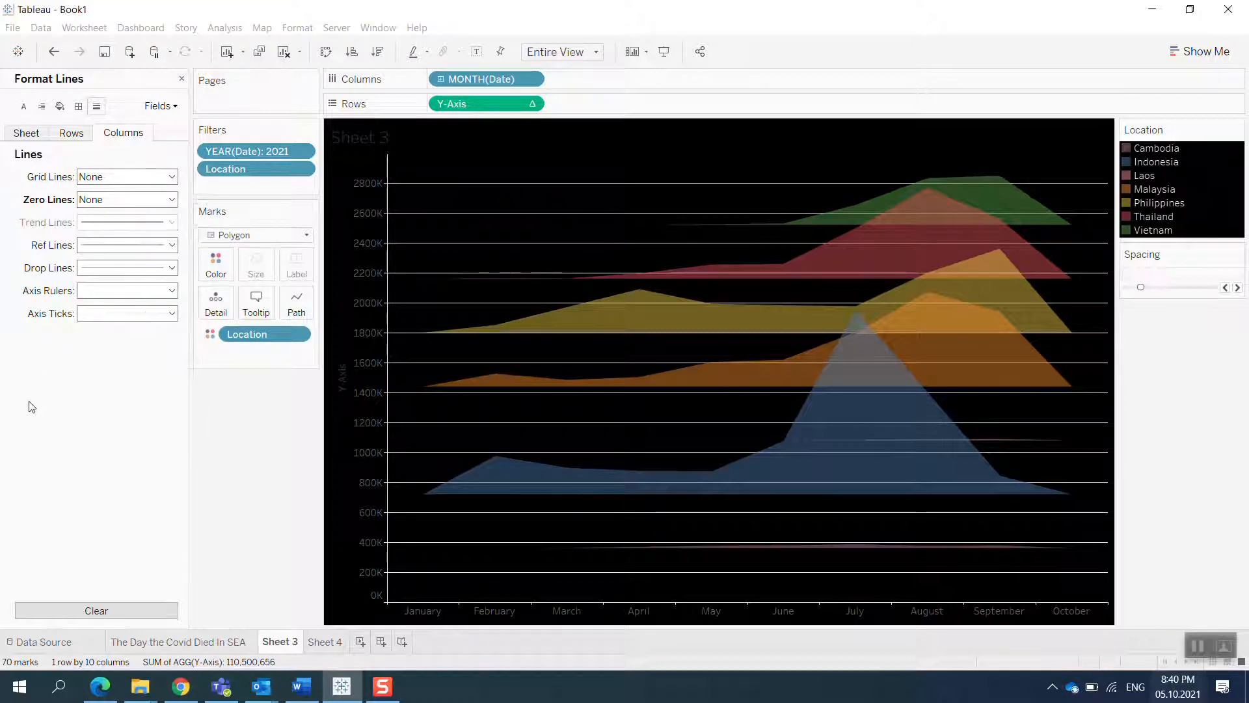
click(127, 245)
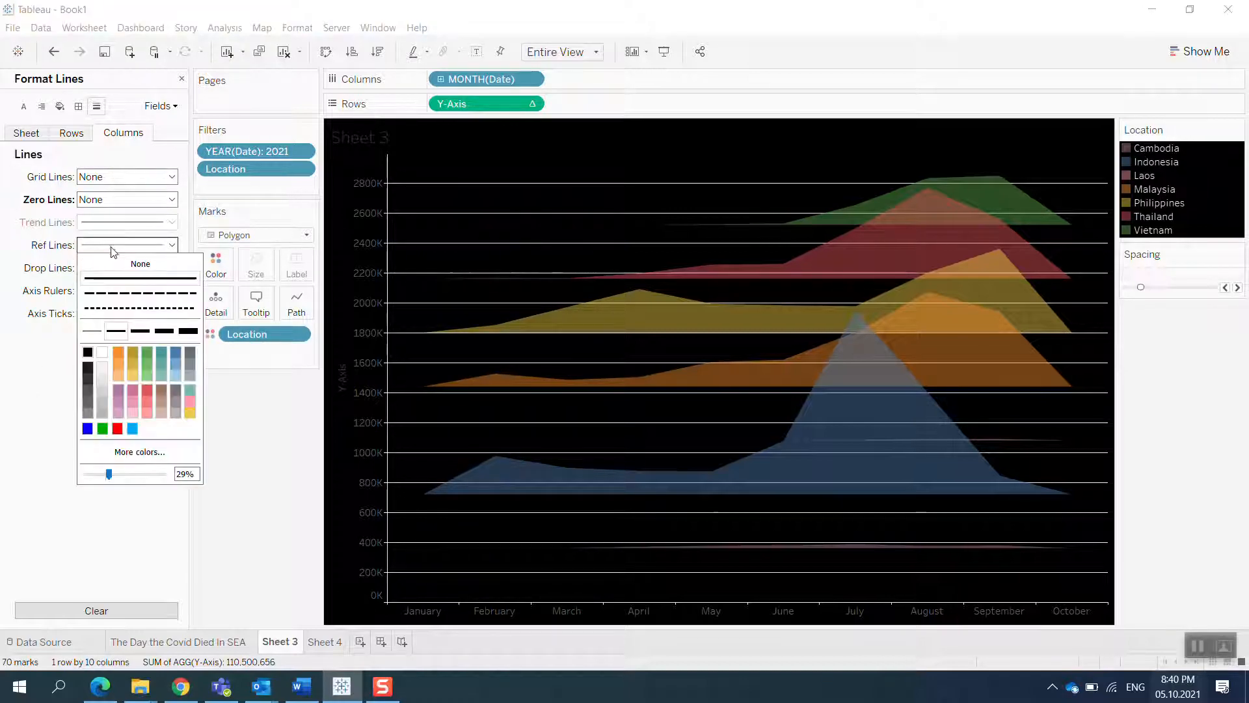
click(121, 264)
click(120, 269)
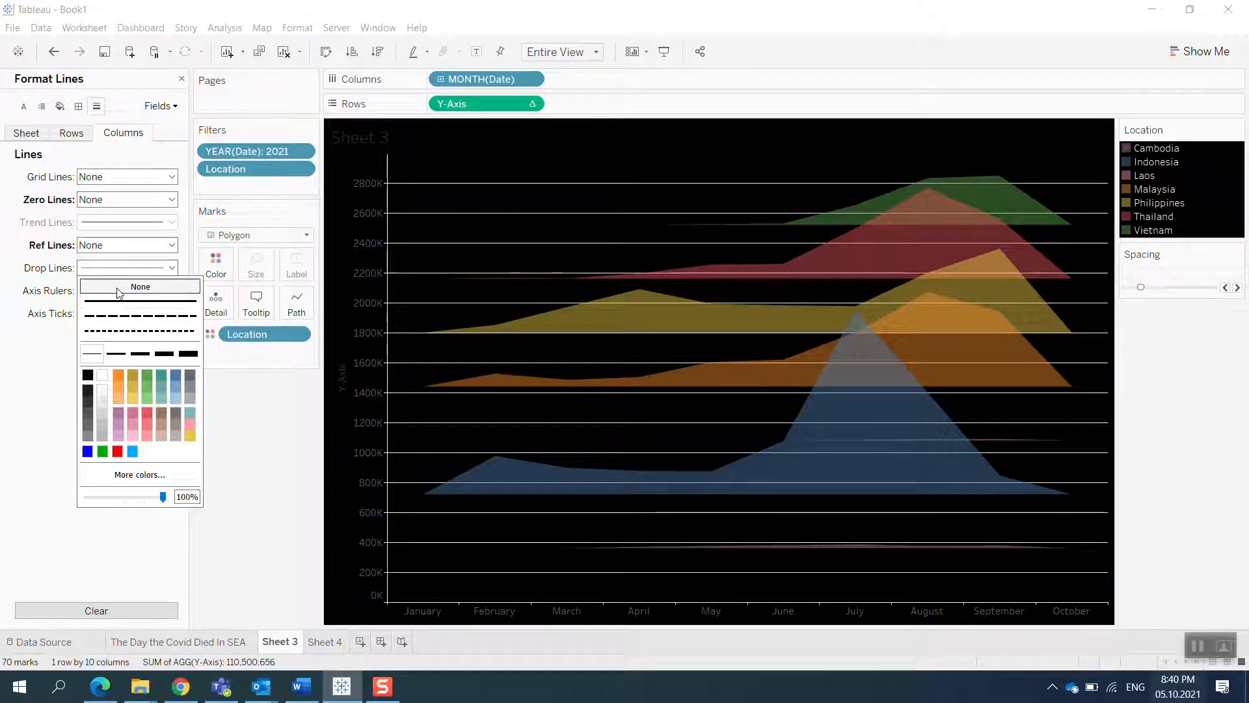
click(124, 287)
Remove the column axis rulers and axis ticks by setting both to None
click(108, 290)
click(107, 310)
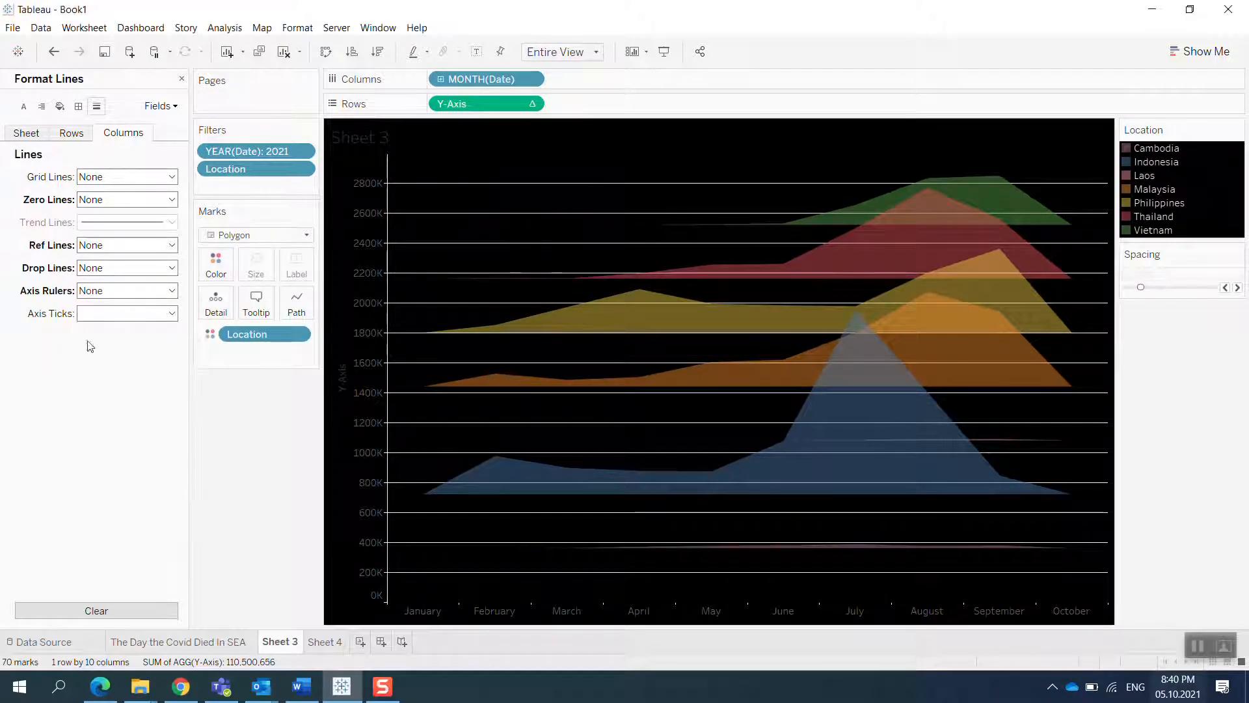
click(122, 313)
click(91, 335)
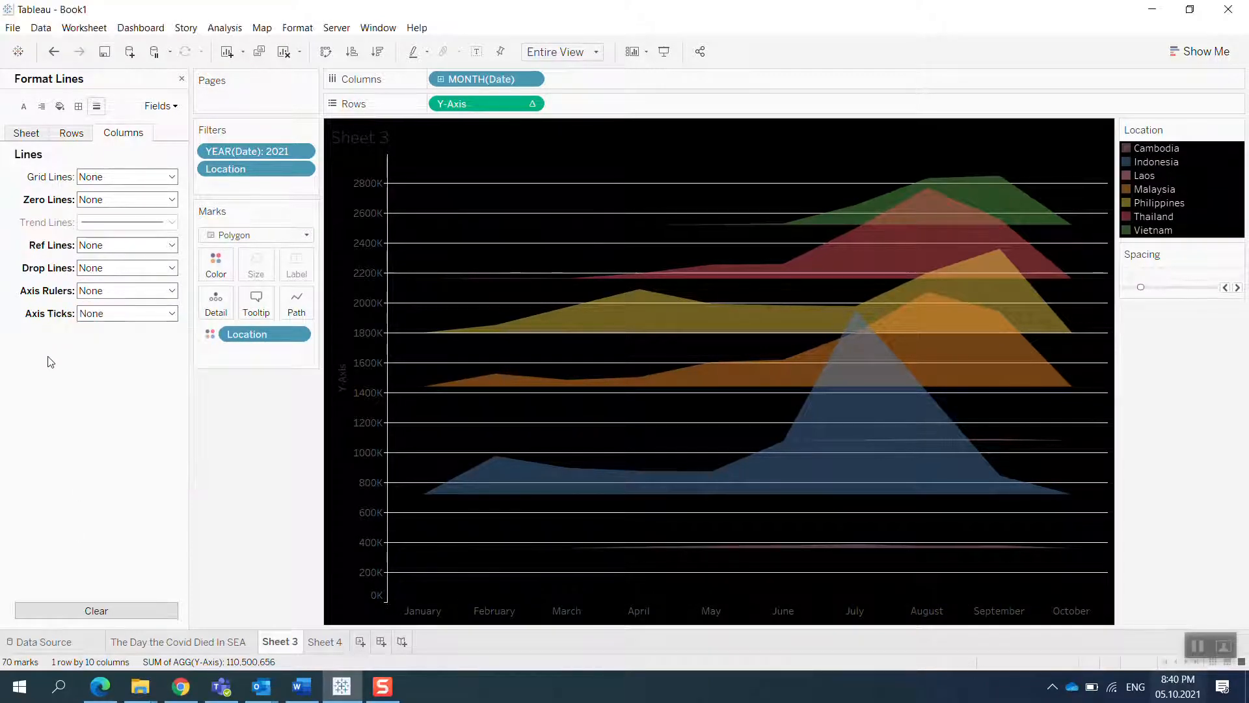
Set the row grid lines, zero lines, reference lines and drop lines to None
click(79, 136)
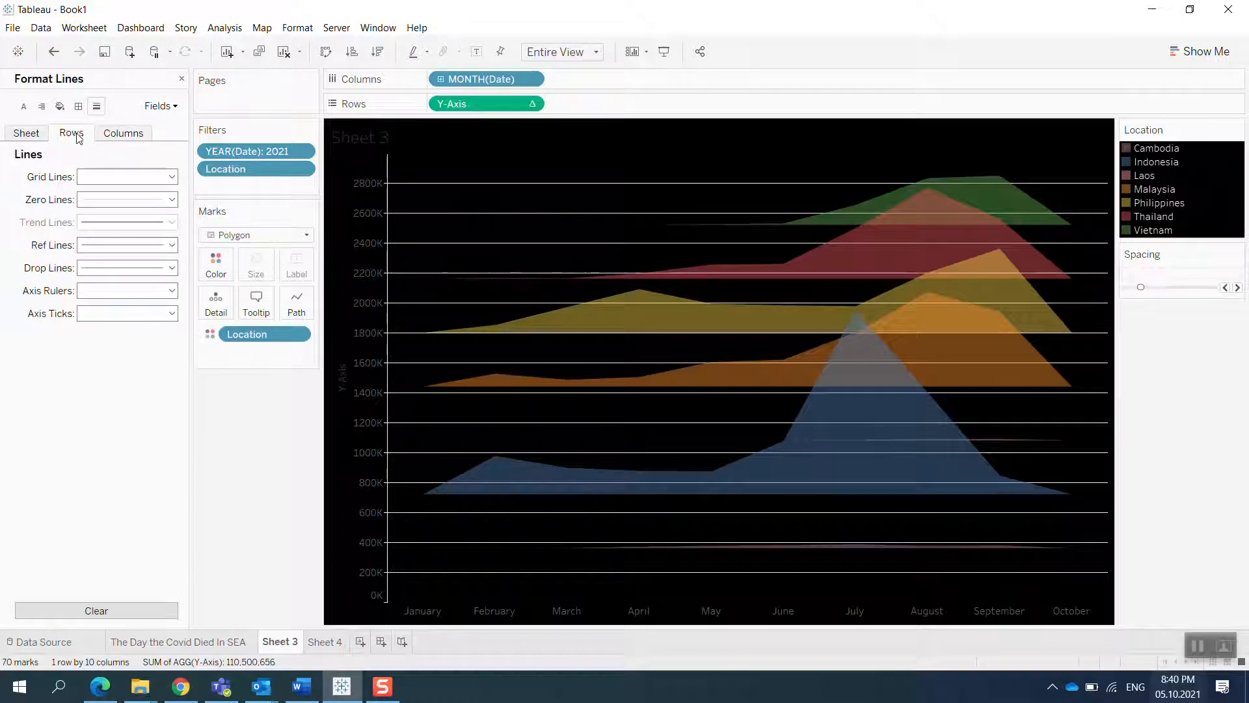
click(122, 173)
click(129, 198)
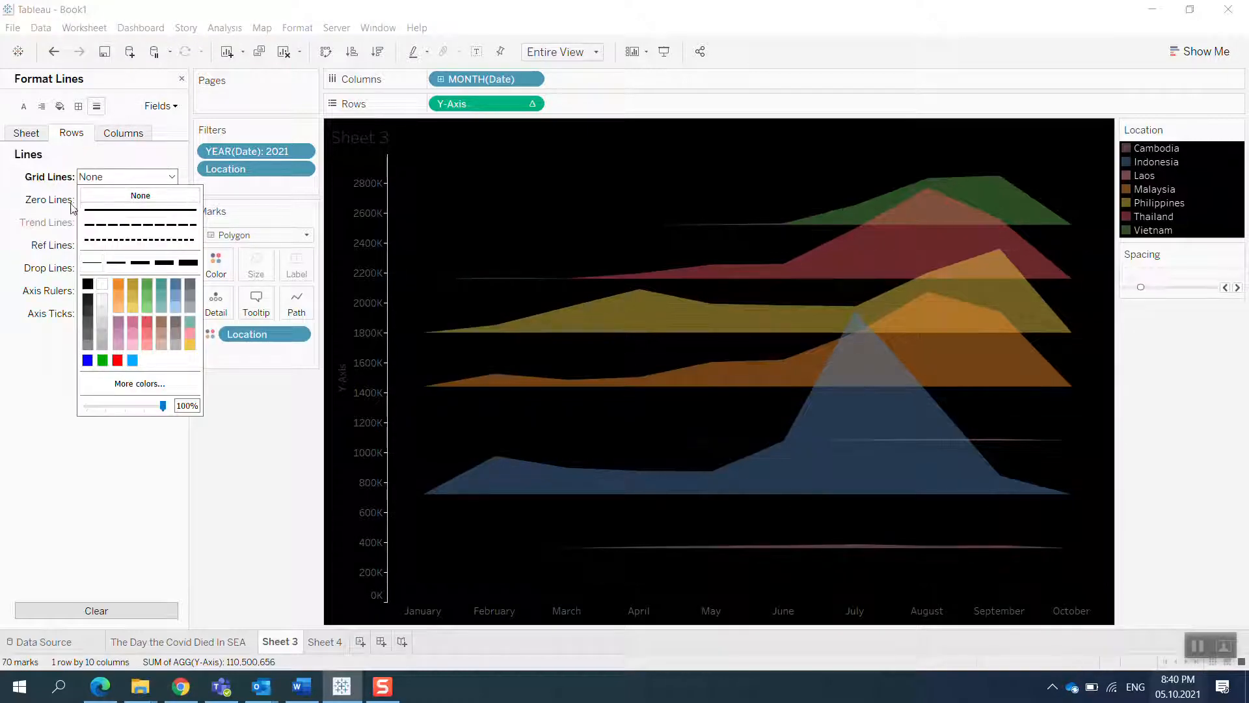
click(121, 200)
click(134, 216)
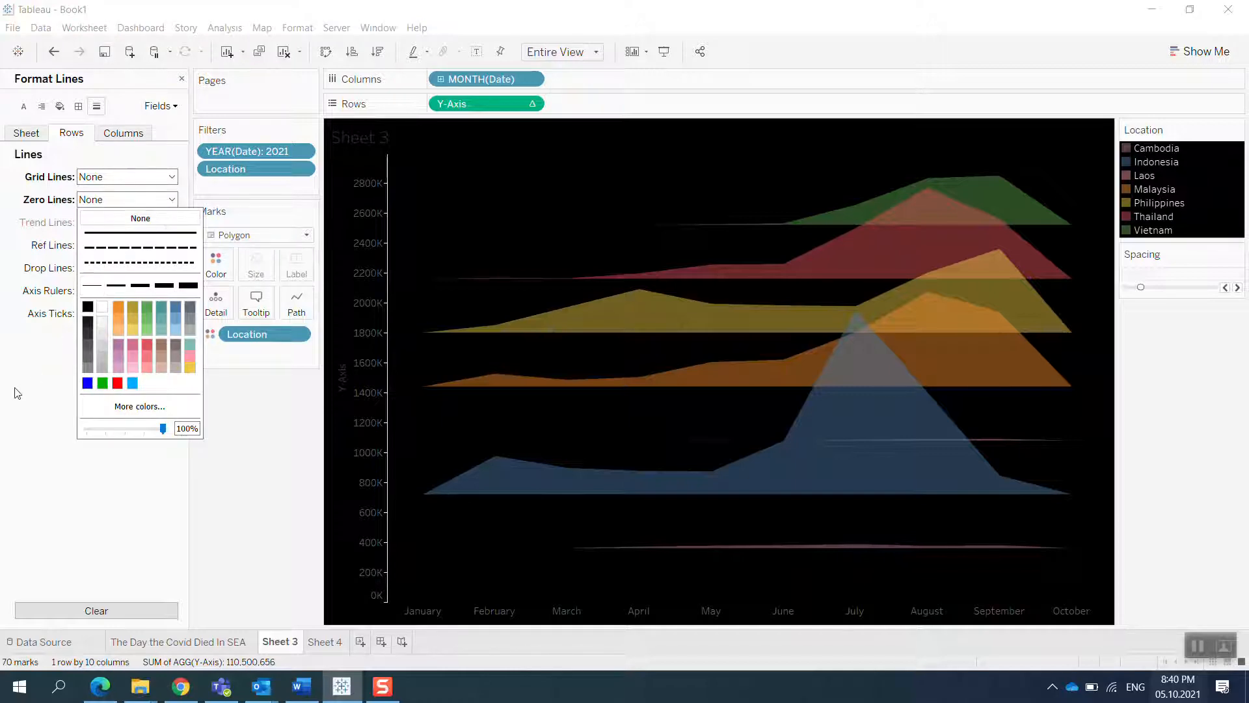
click(124, 244)
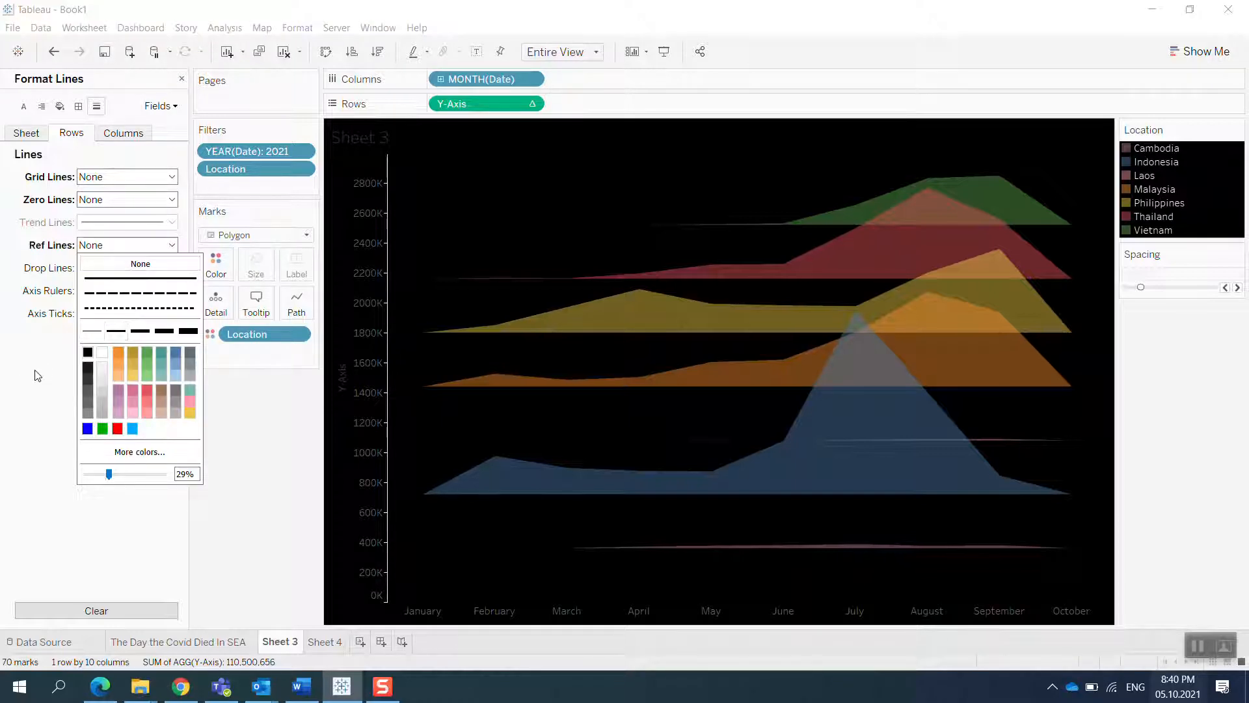
click(135, 260)
click(124, 267)
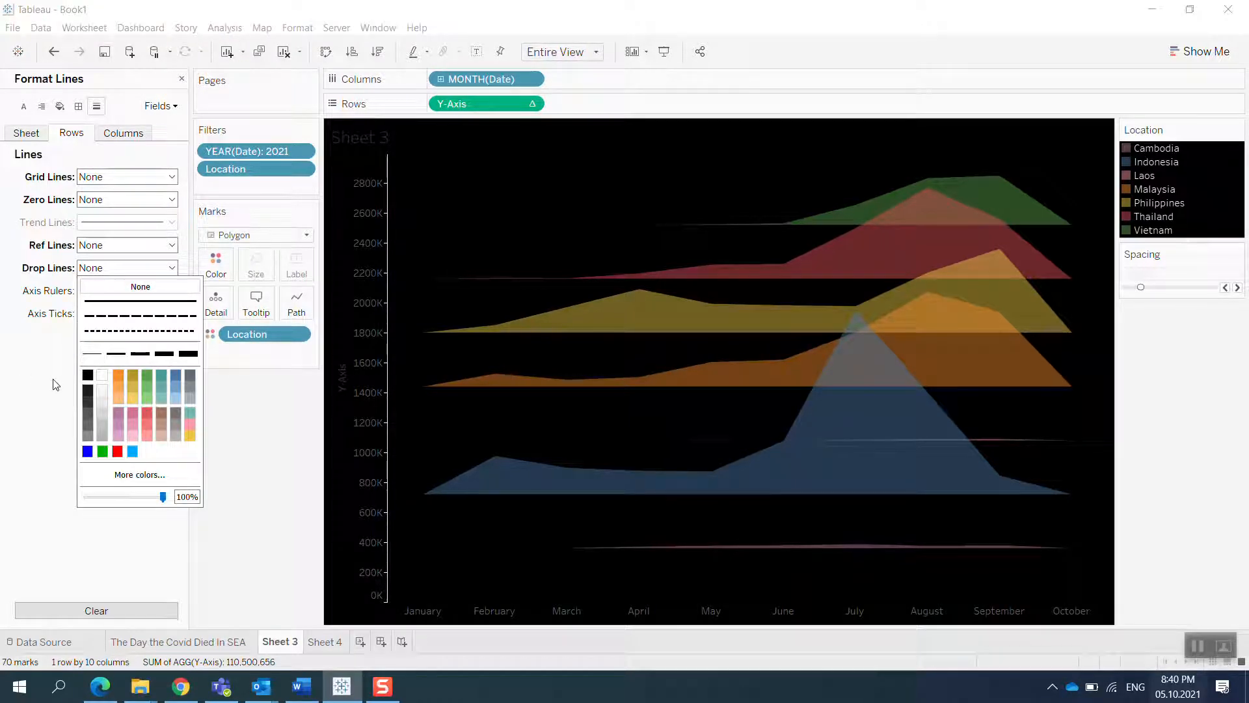
click(130, 284)
Set the row axis rulers and axis ticks to None, and close the line formatting settings
click(127, 290)
click(134, 307)
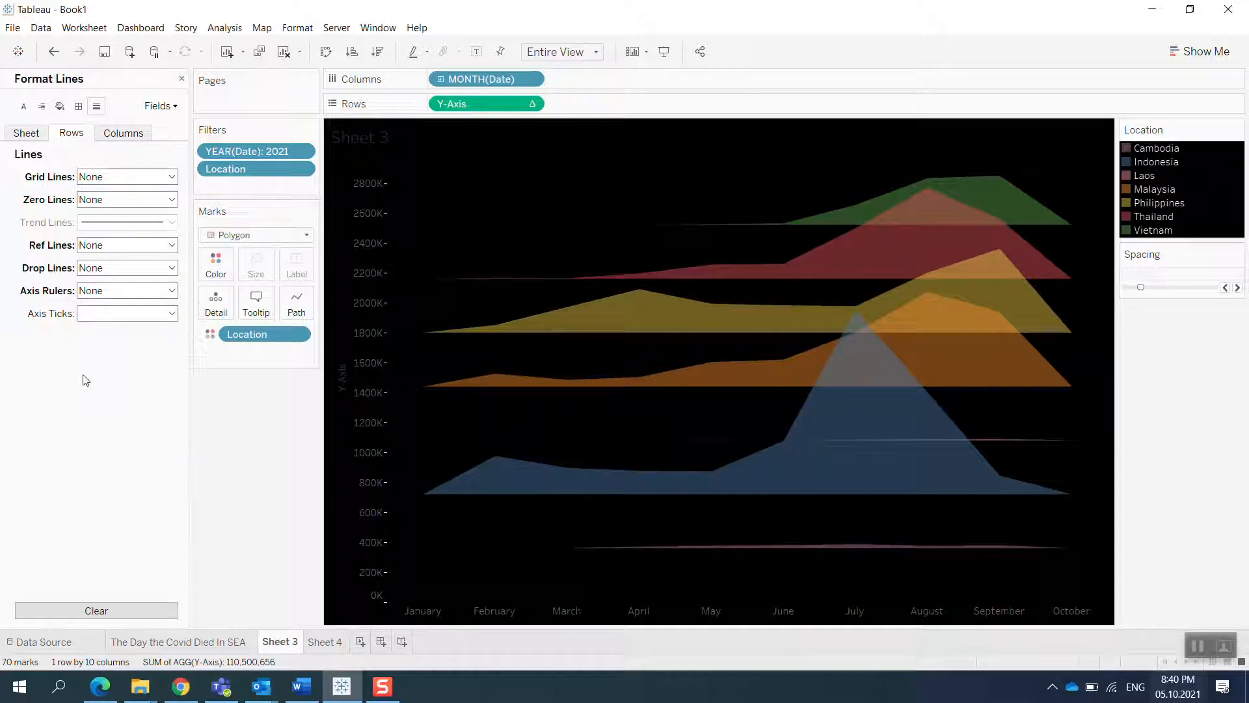
click(151, 314)
click(139, 333)
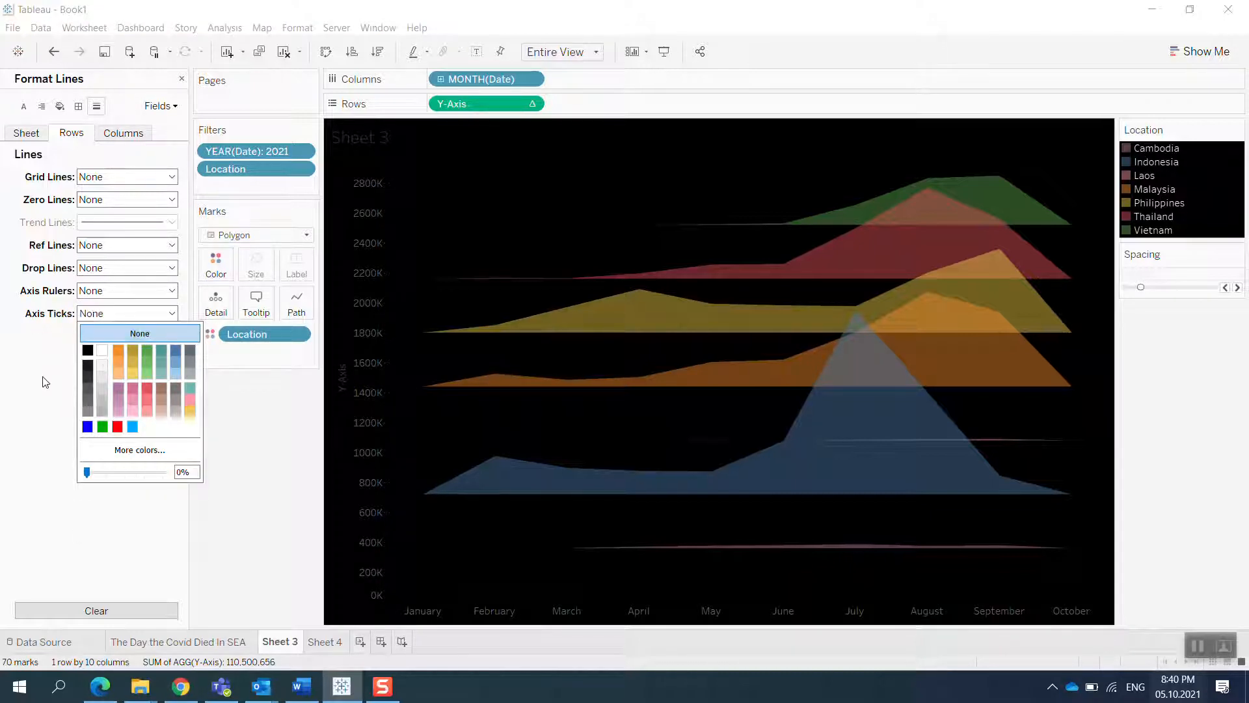
click(20, 391)
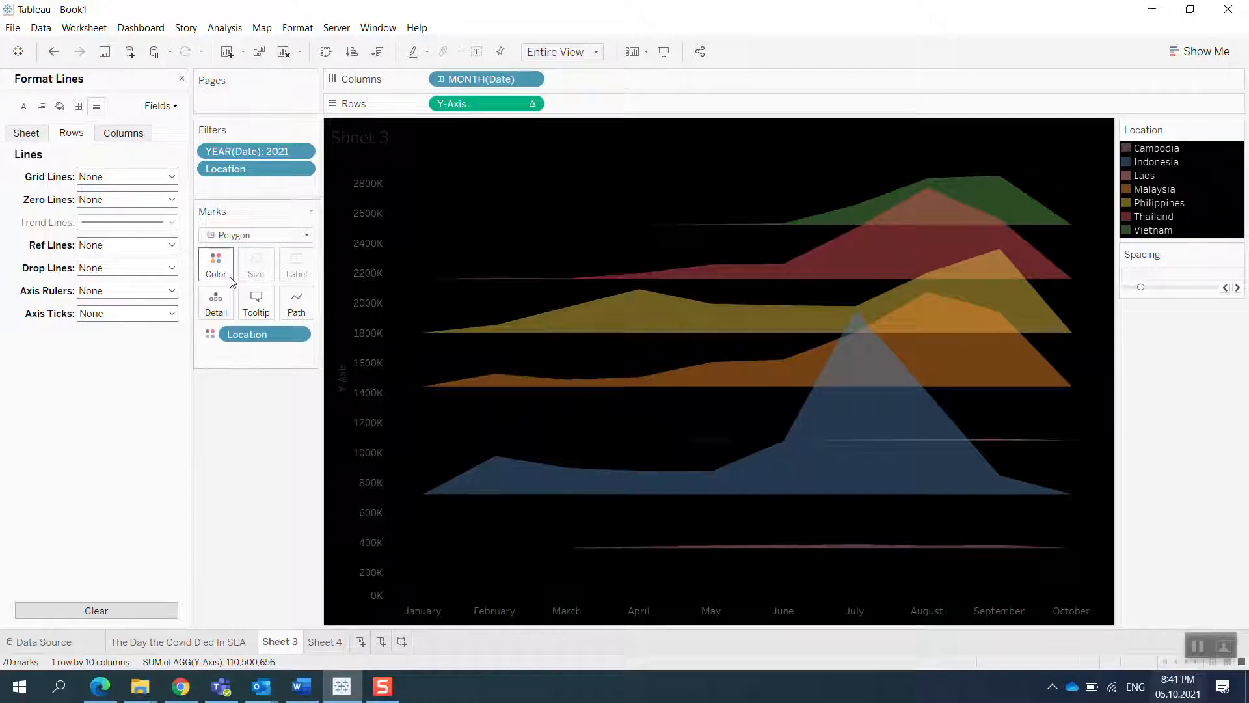
mouse_move(845, 392)
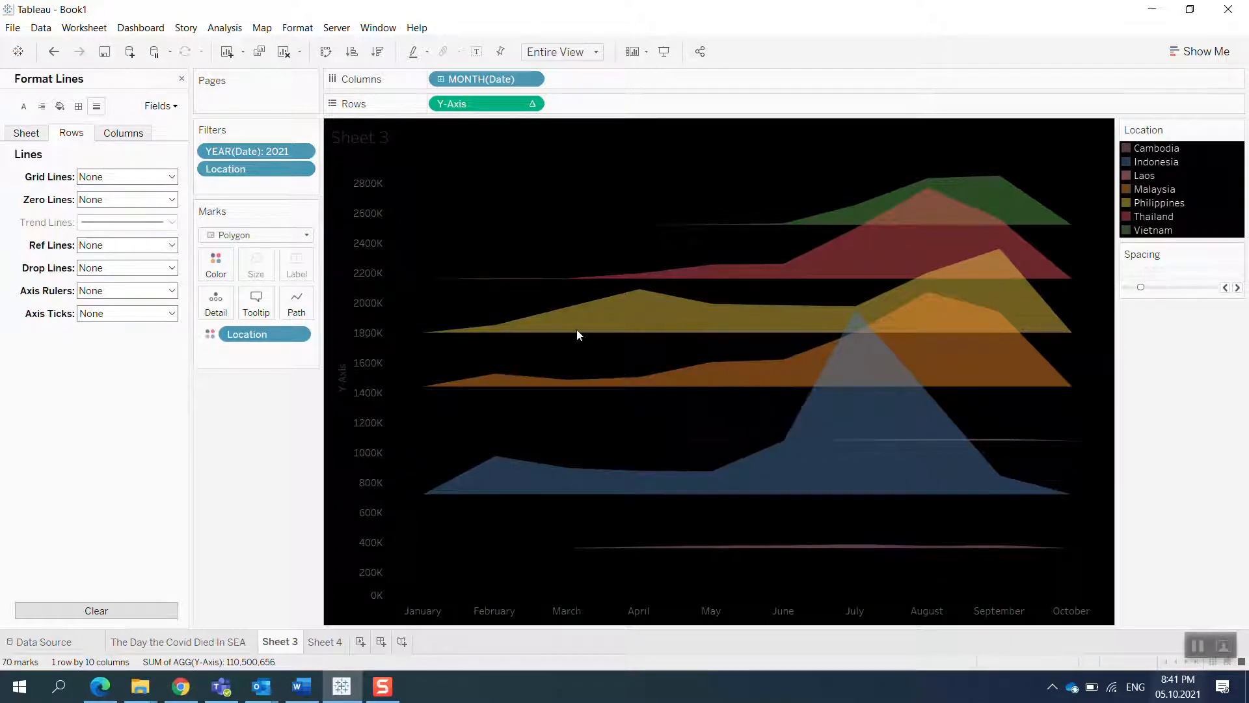
click(181, 80)
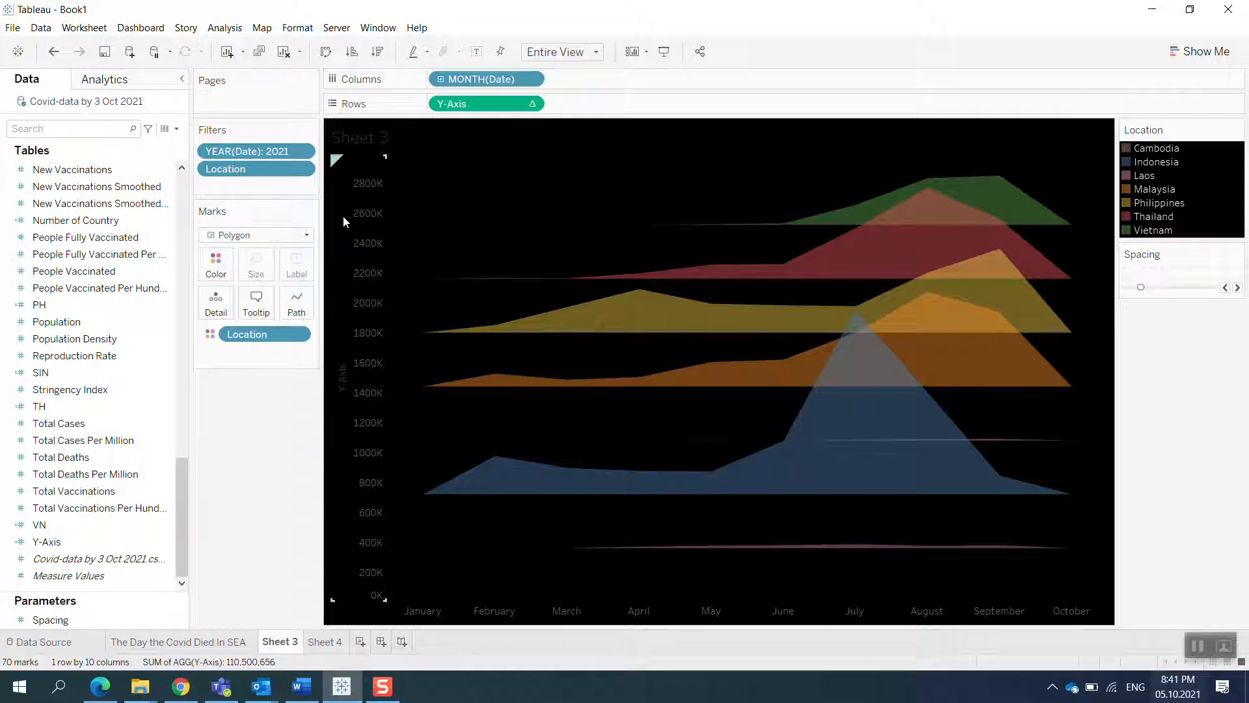
Duplicate the Y-Axis measure on Rows and change the second Y-Axis marks to Line
drag(487, 104, 647, 99)
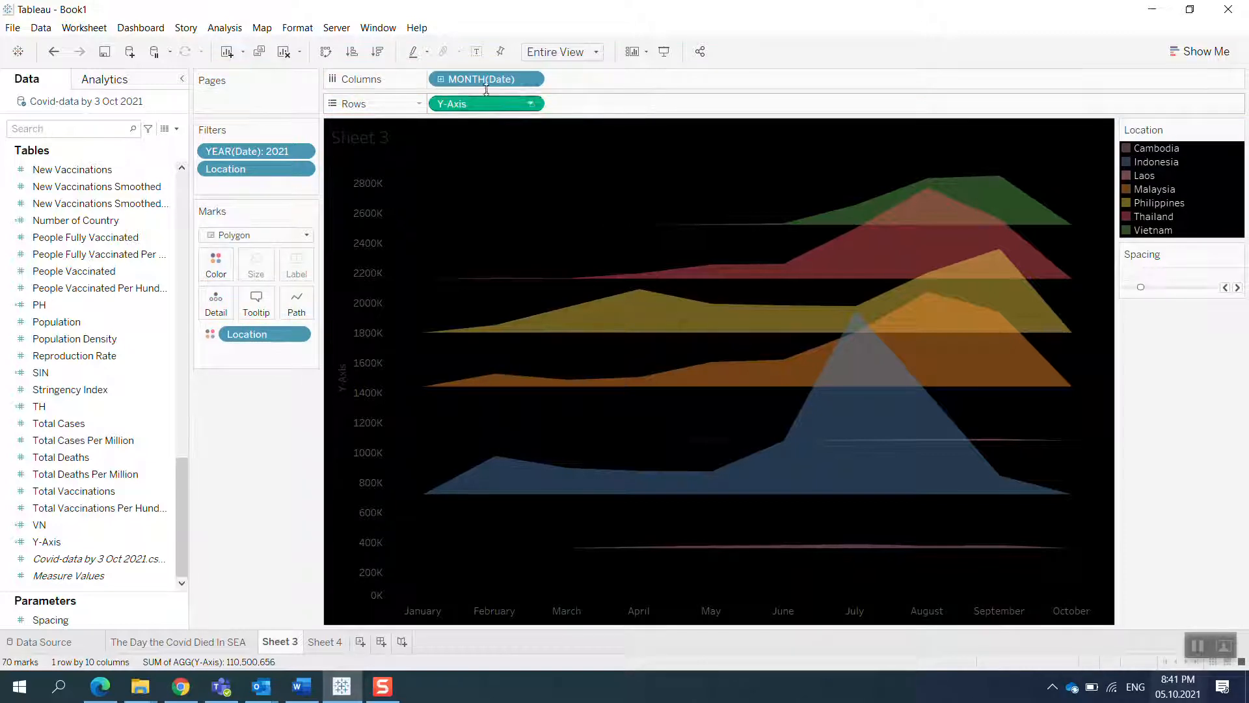
drag(475, 105, 596, 111)
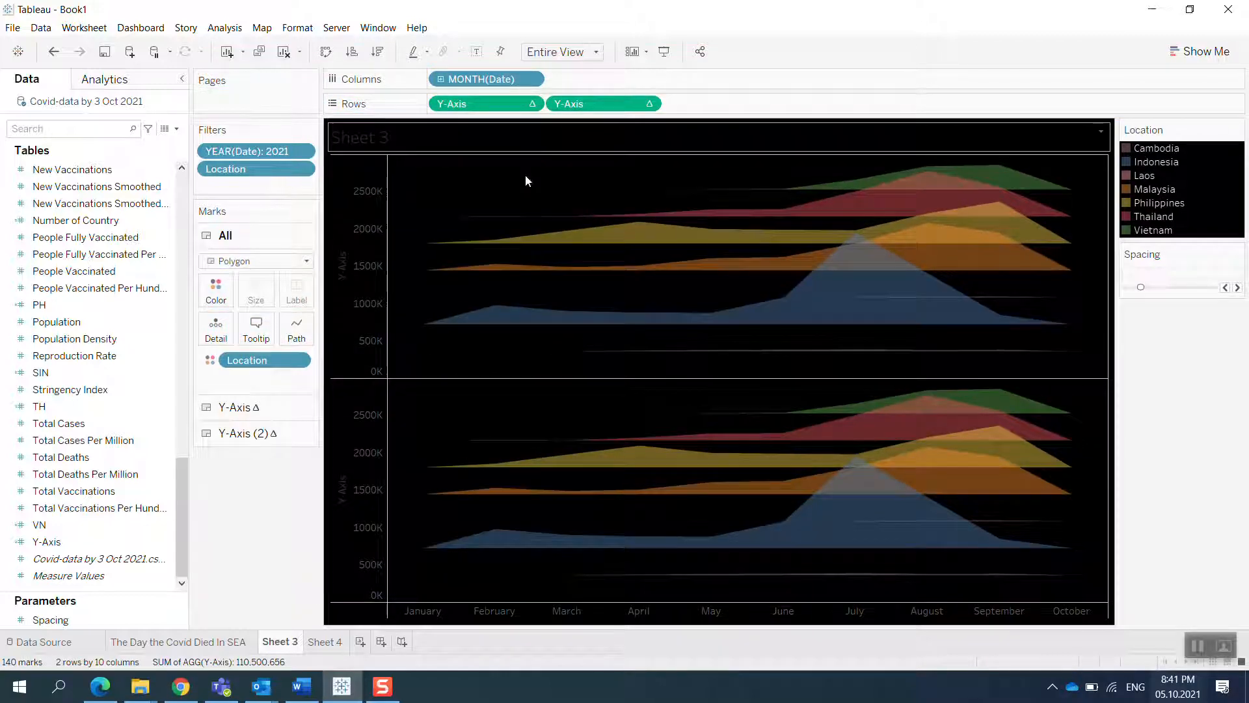
click(272, 435)
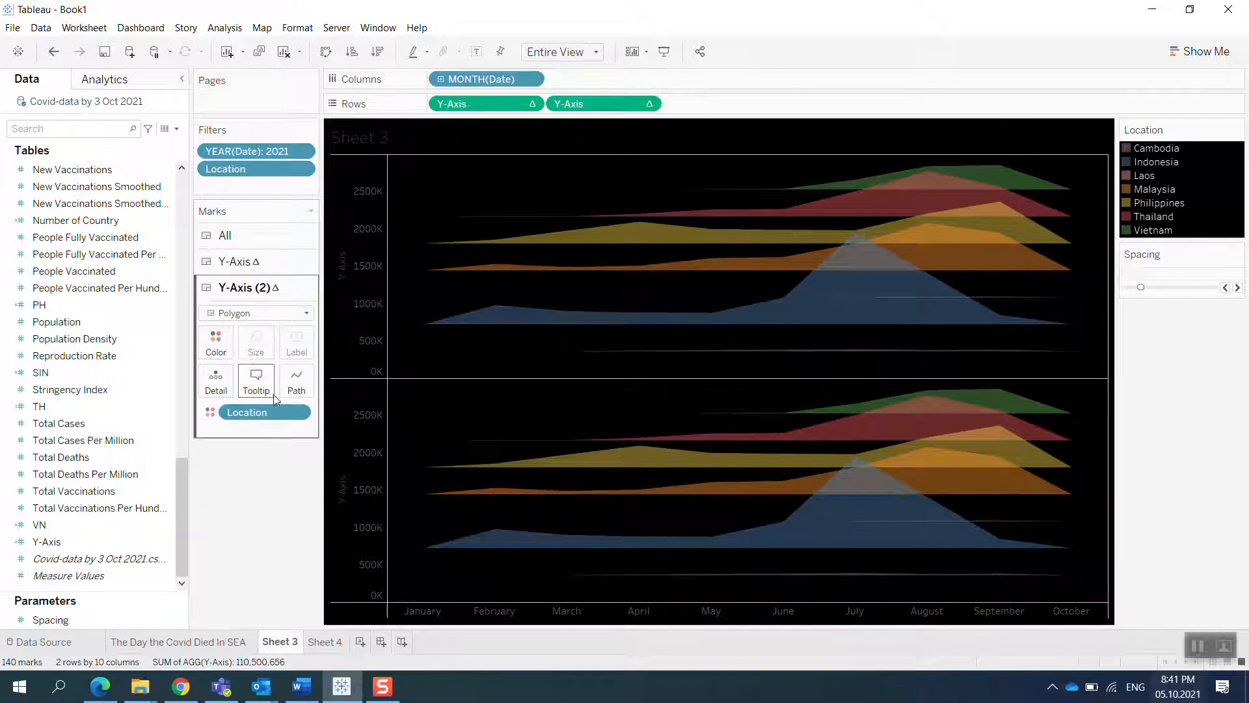
click(273, 315)
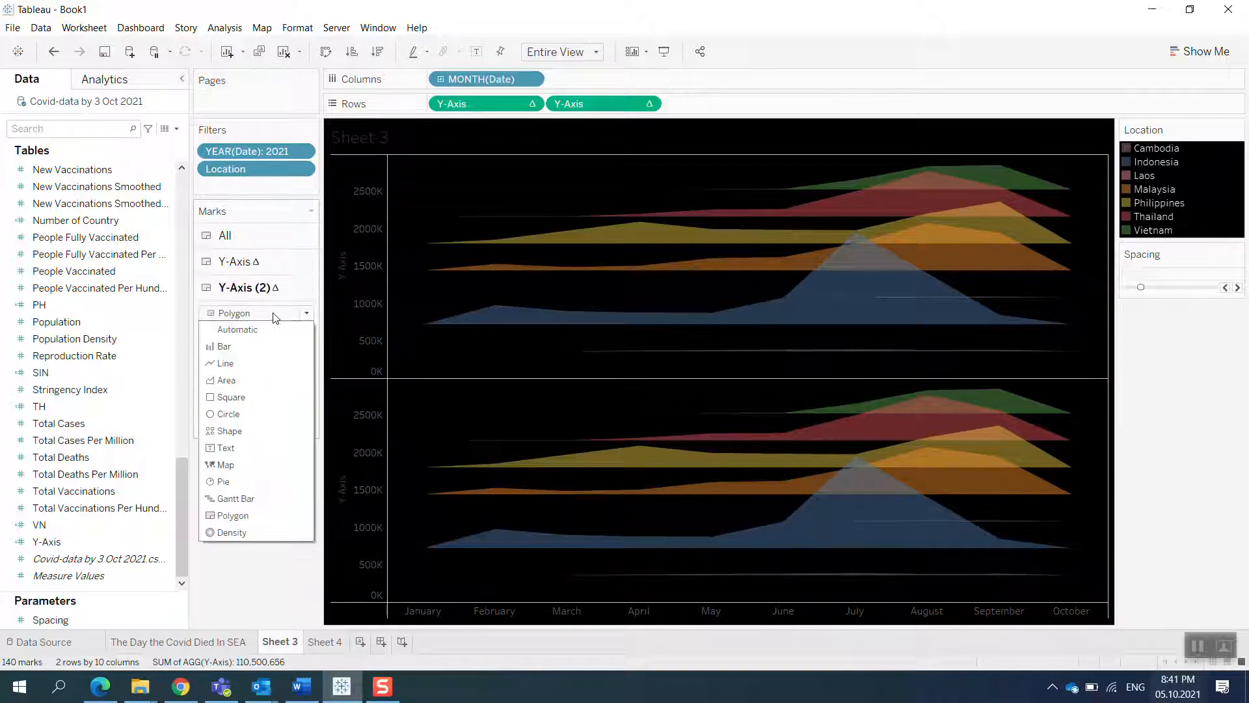
click(247, 364)
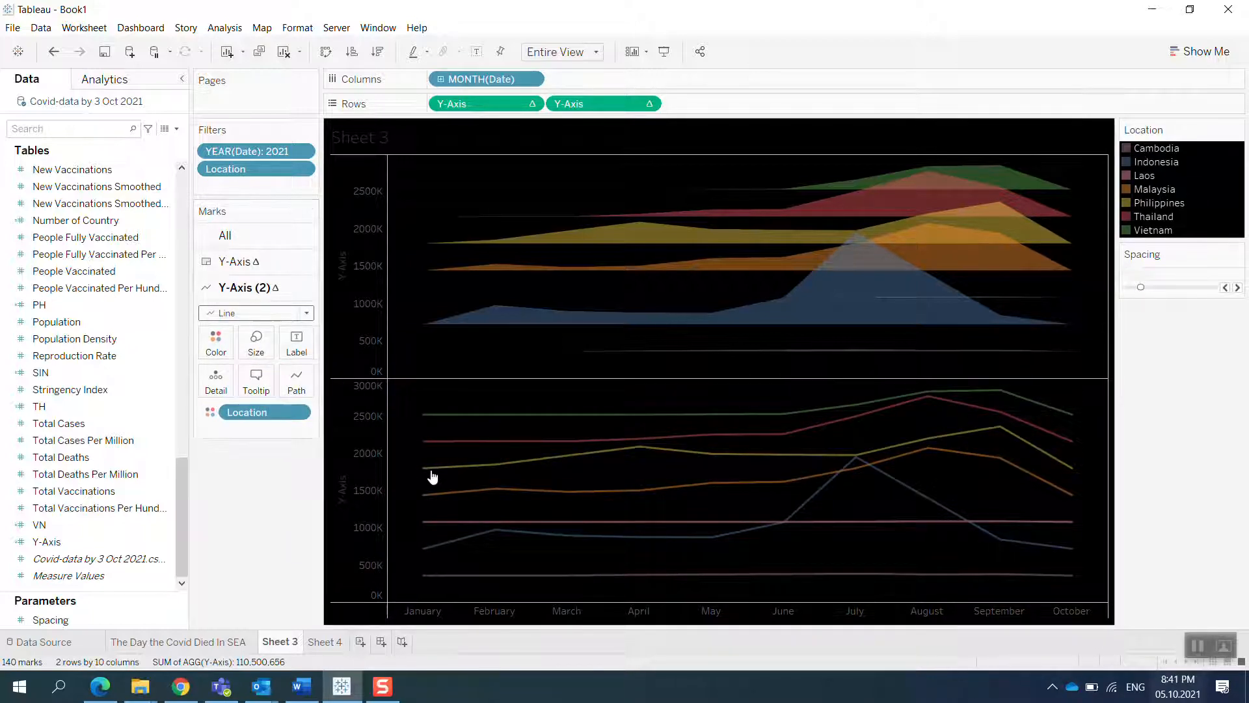
Label the second Y-Axis lines with Location, using the Line Ends option with labels only at the start of each line
drag(248, 416, 297, 345)
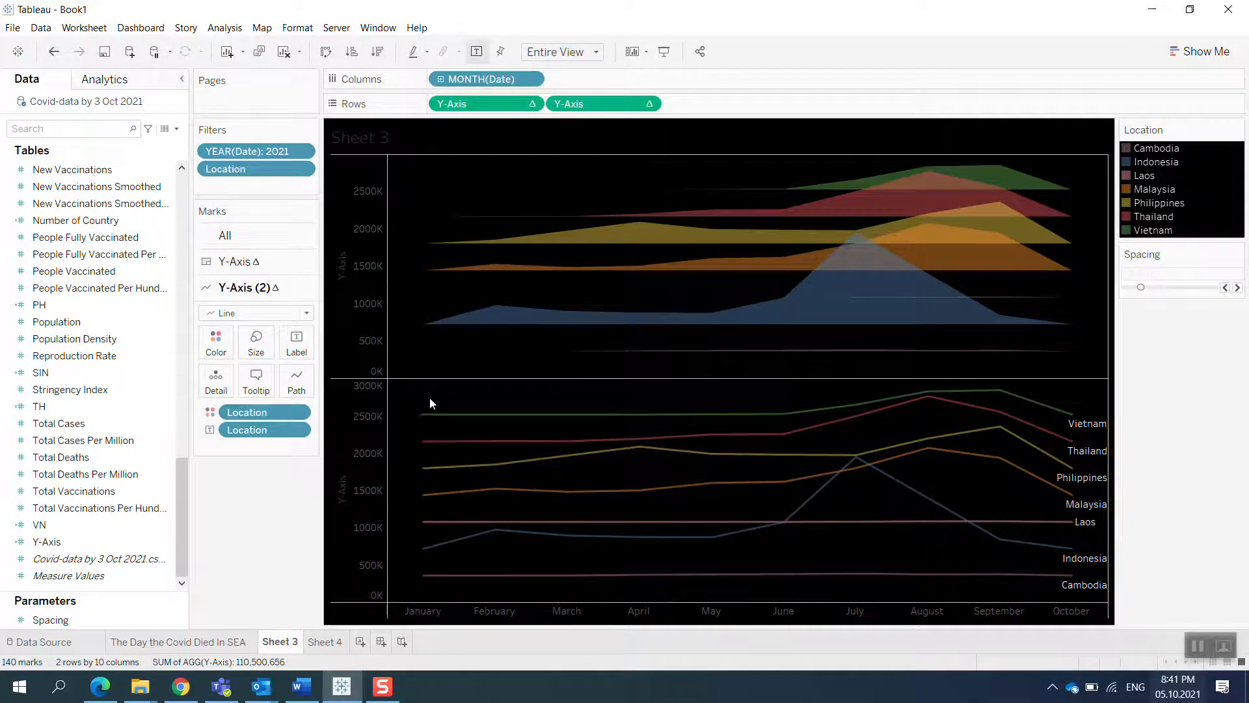
click(294, 347)
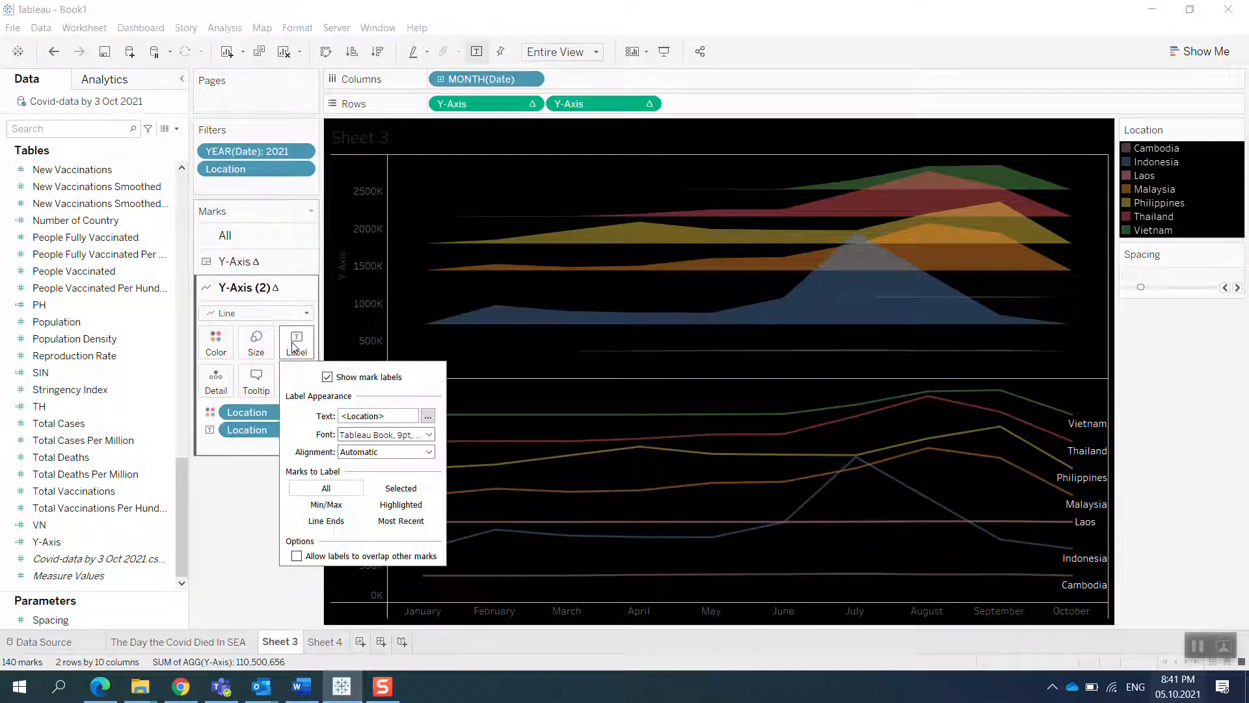
click(428, 416)
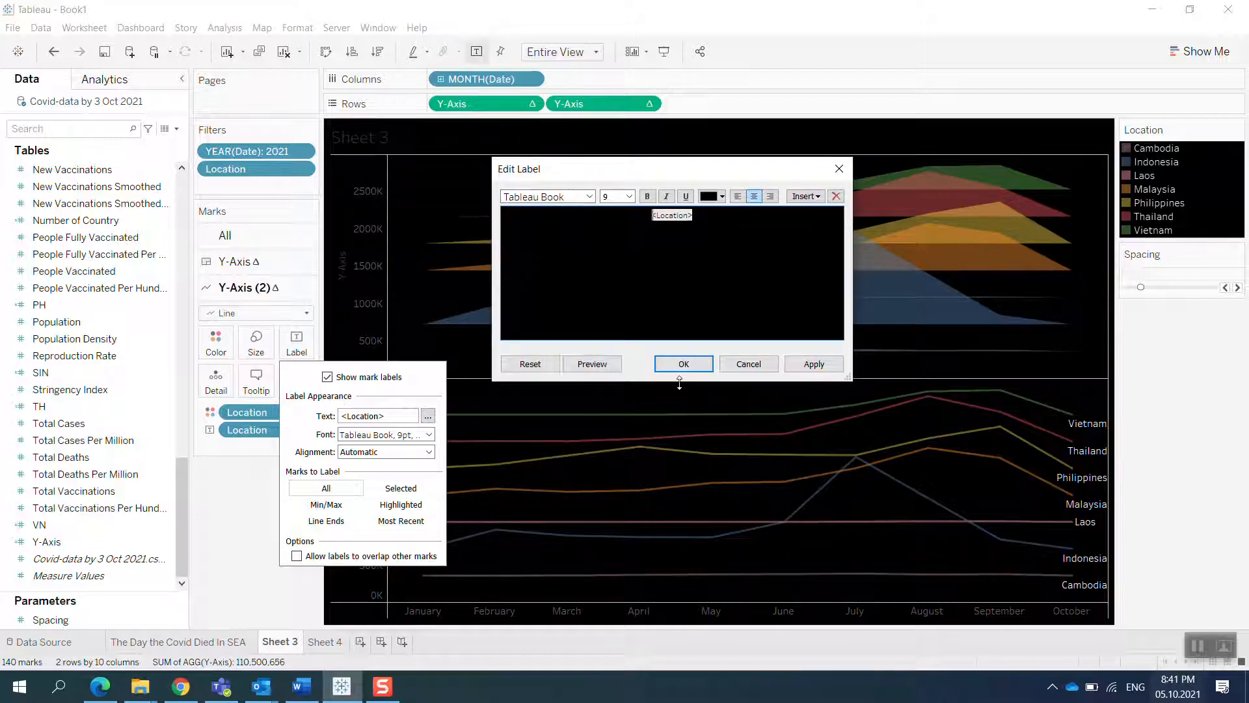
click(749, 364)
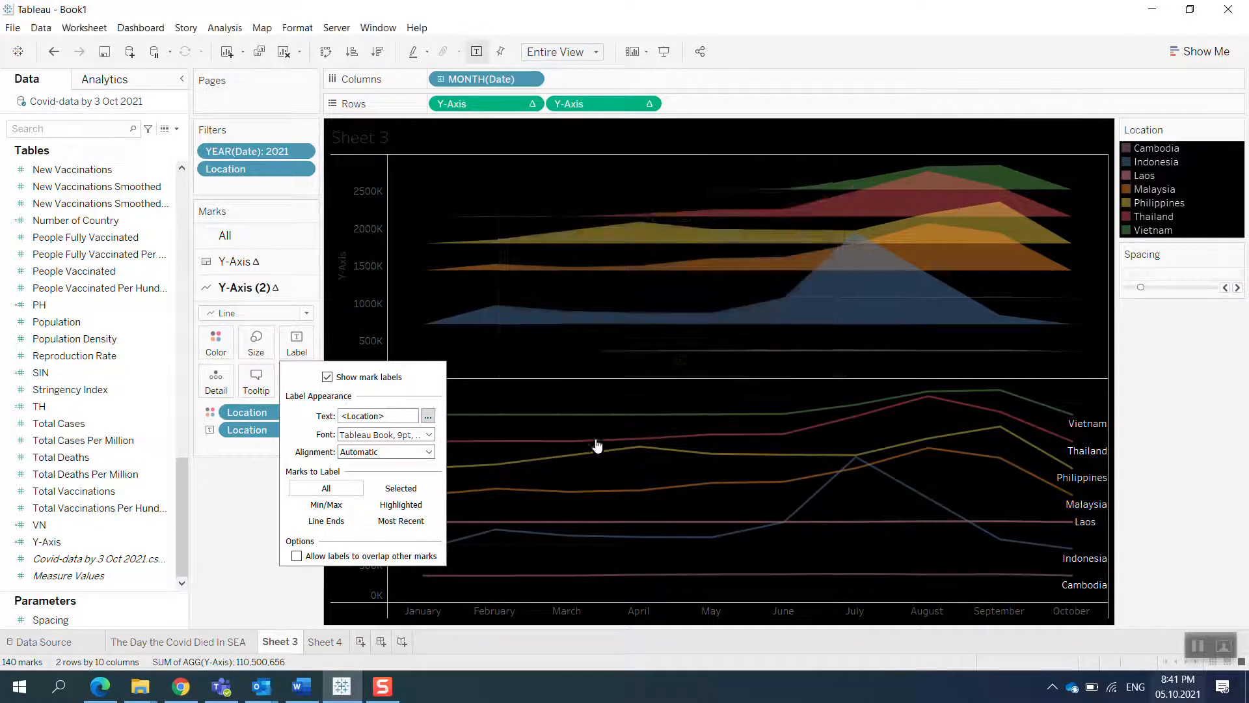
click(326, 520)
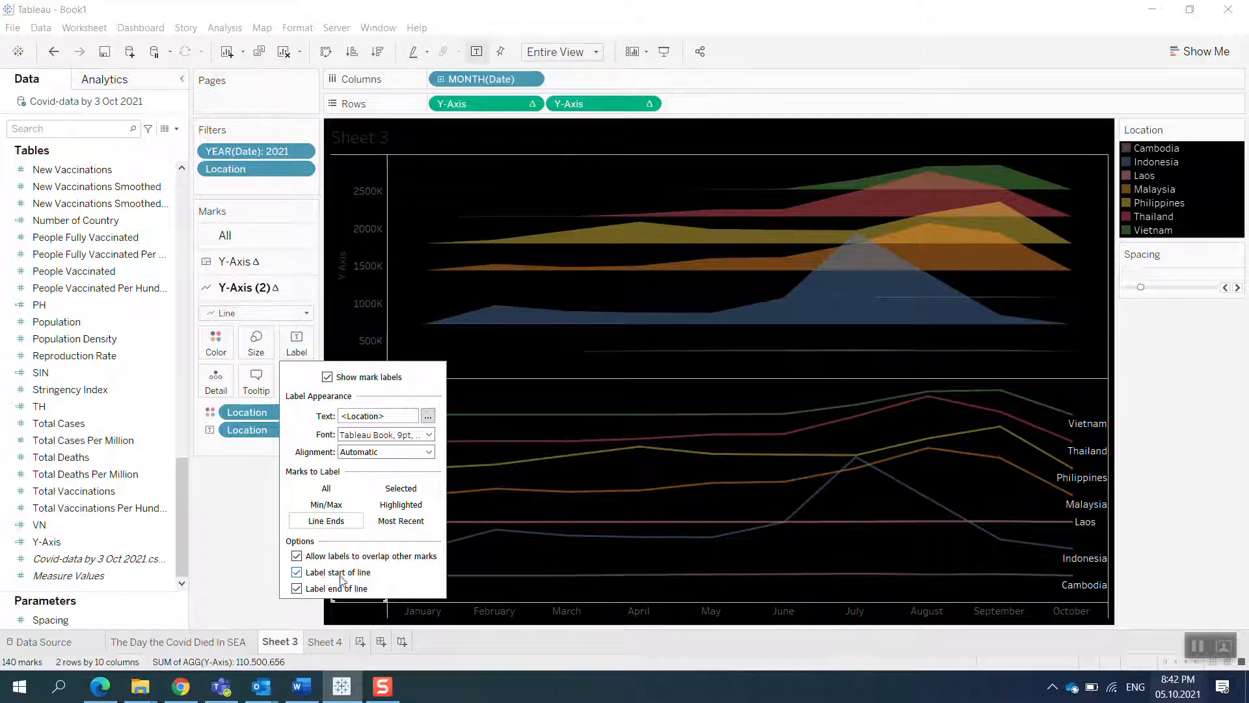
click(296, 589)
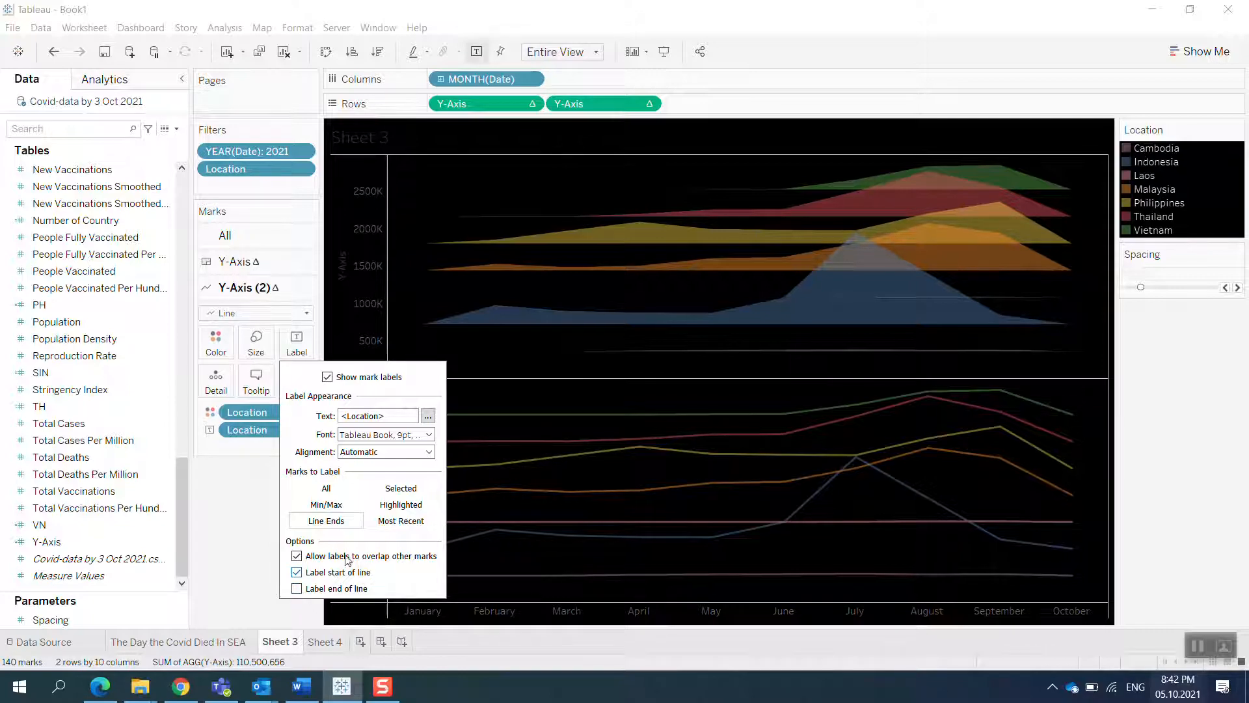
click(259, 537)
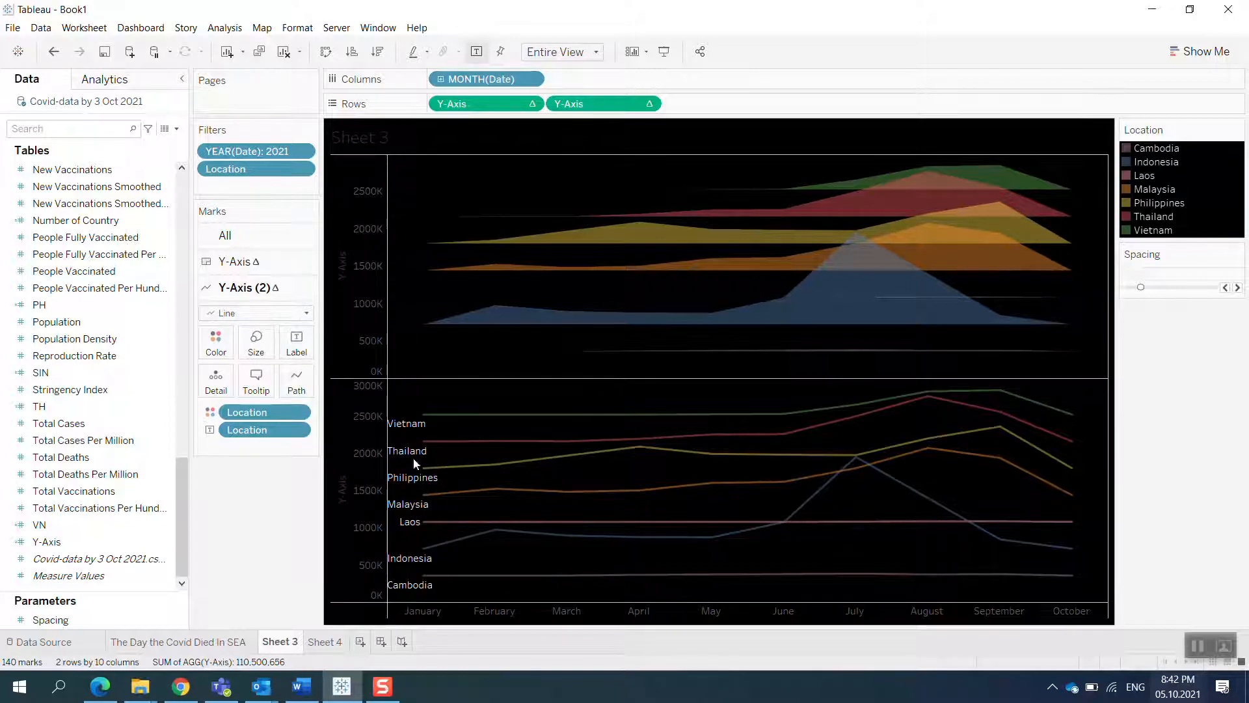
Align the Location labels horizontally left and vertically to the middle of the line starts
click(294, 341)
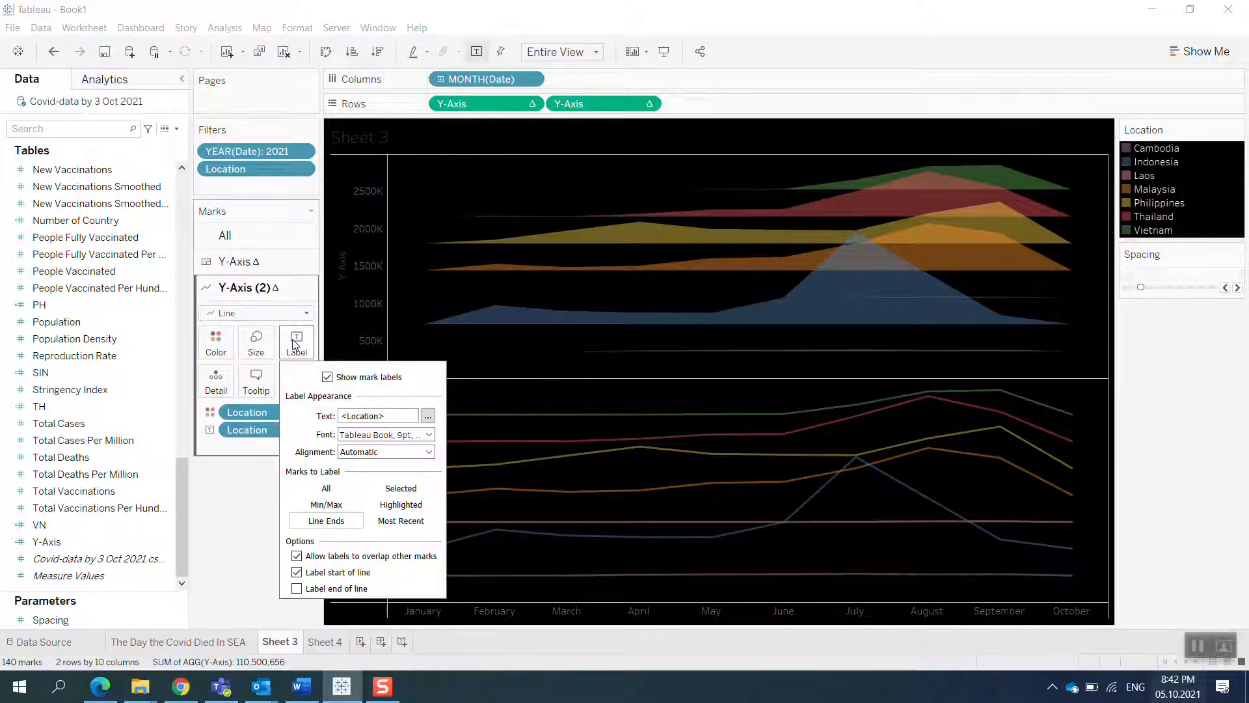
click(382, 435)
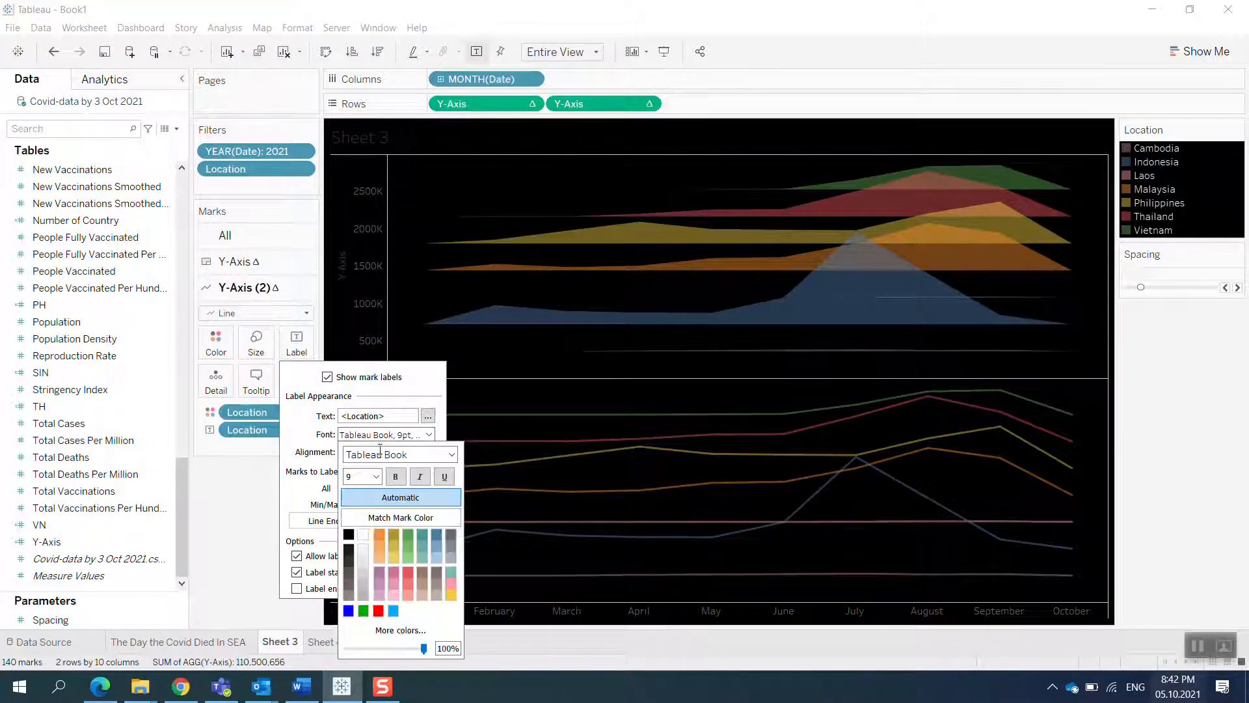
click(399, 435)
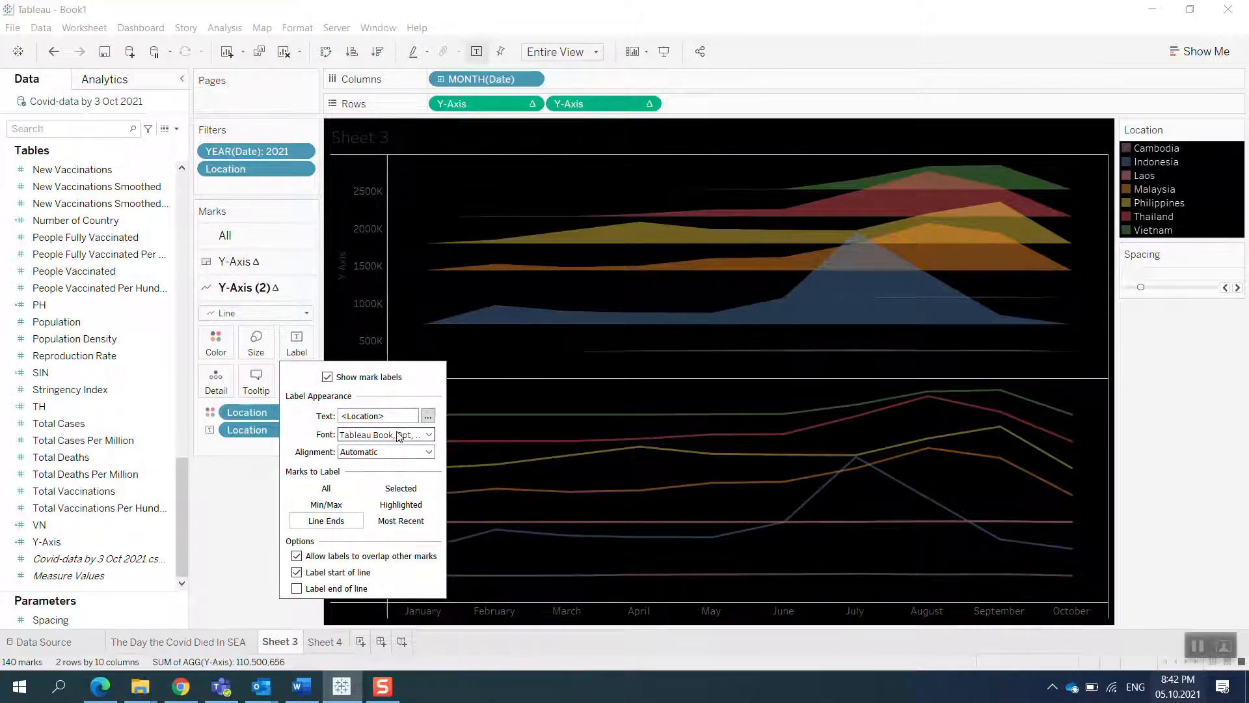
click(429, 435)
click(430, 435)
click(397, 451)
click(361, 509)
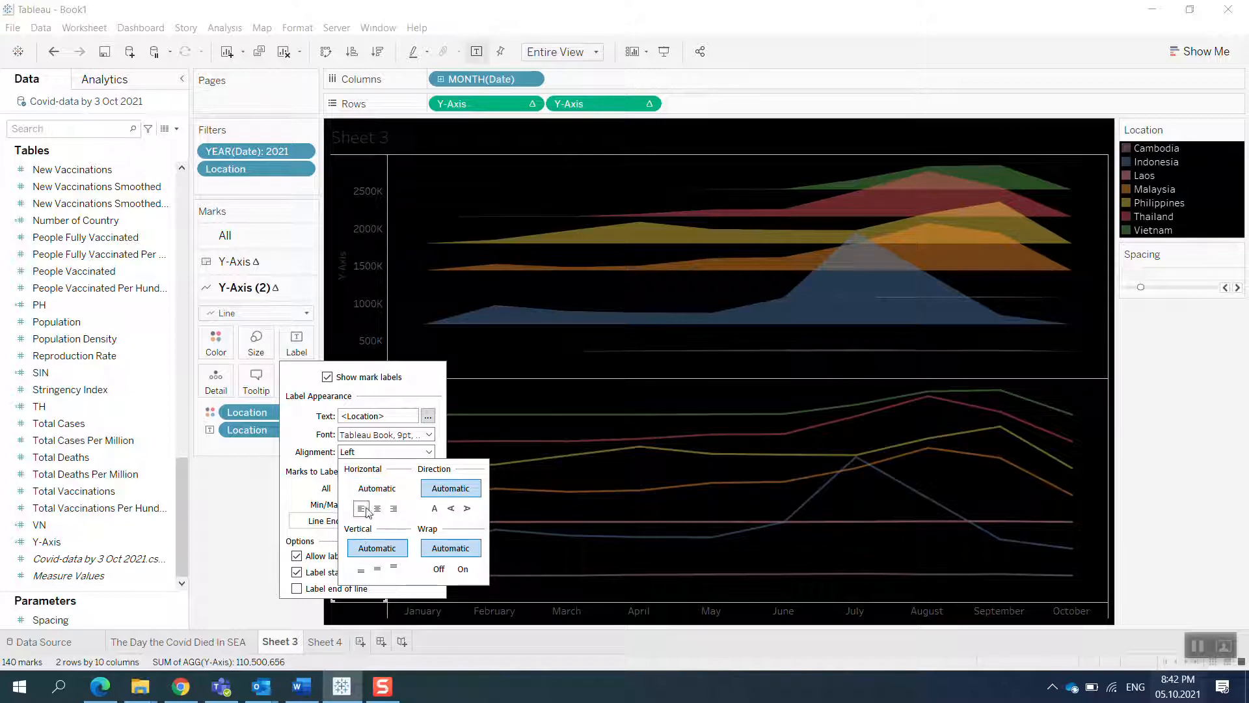
click(377, 567)
click(260, 510)
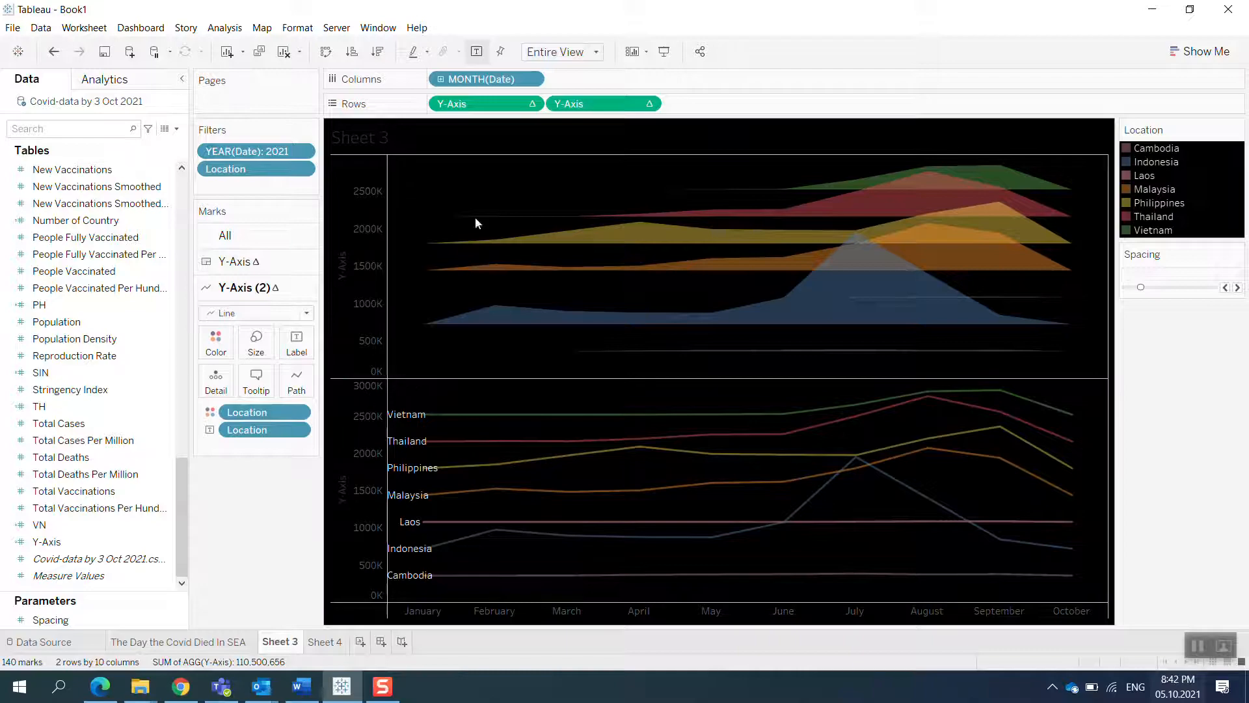
Combine the two Y-Axis measures into a dual axis and hide both of their headers
click(649, 105)
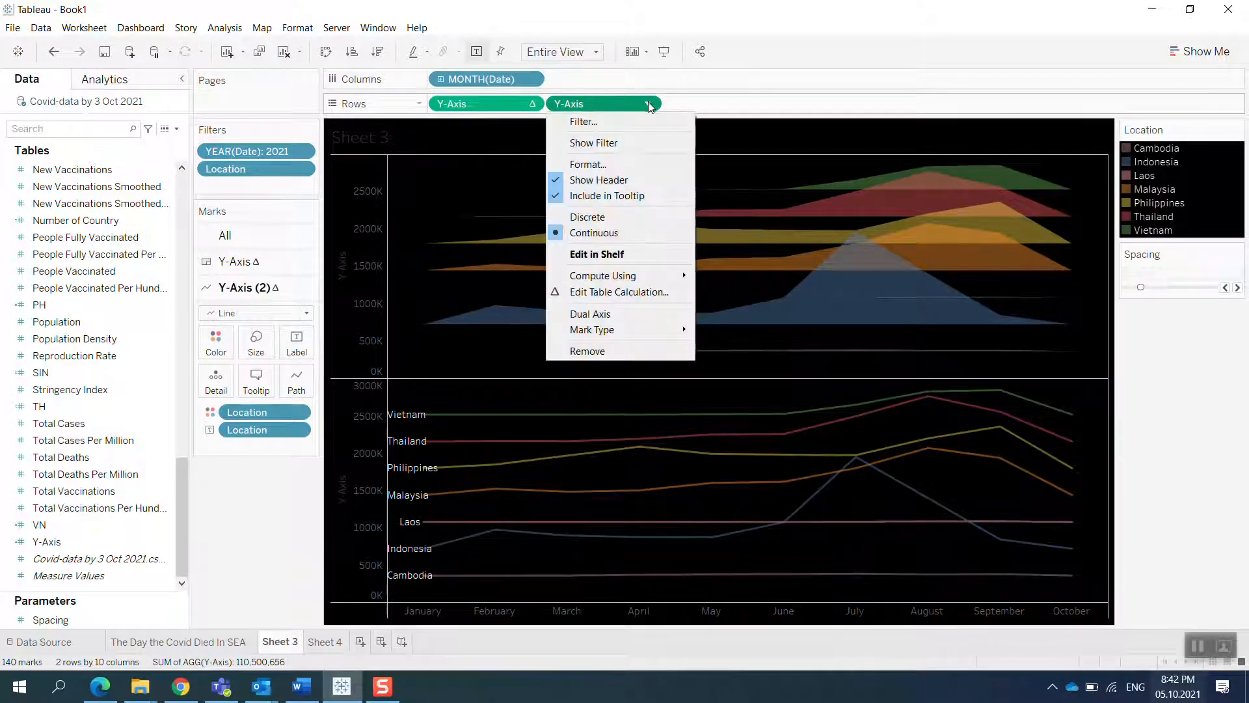
click(609, 314)
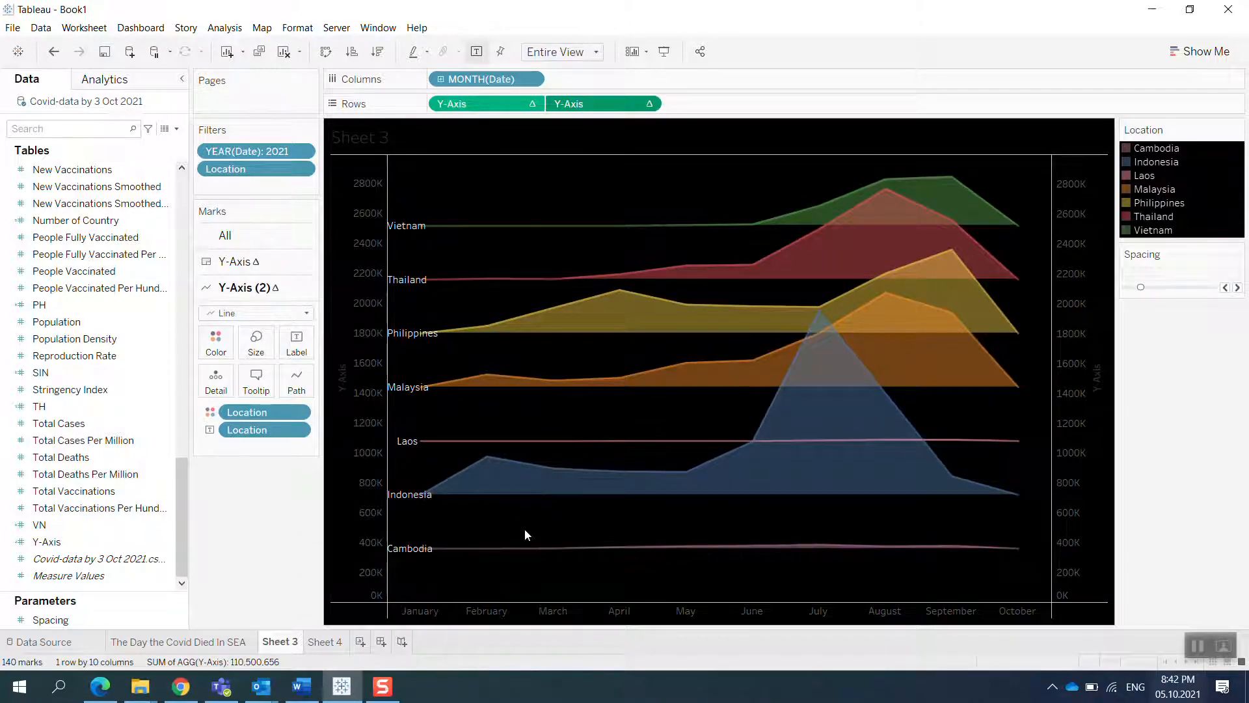
click(648, 104)
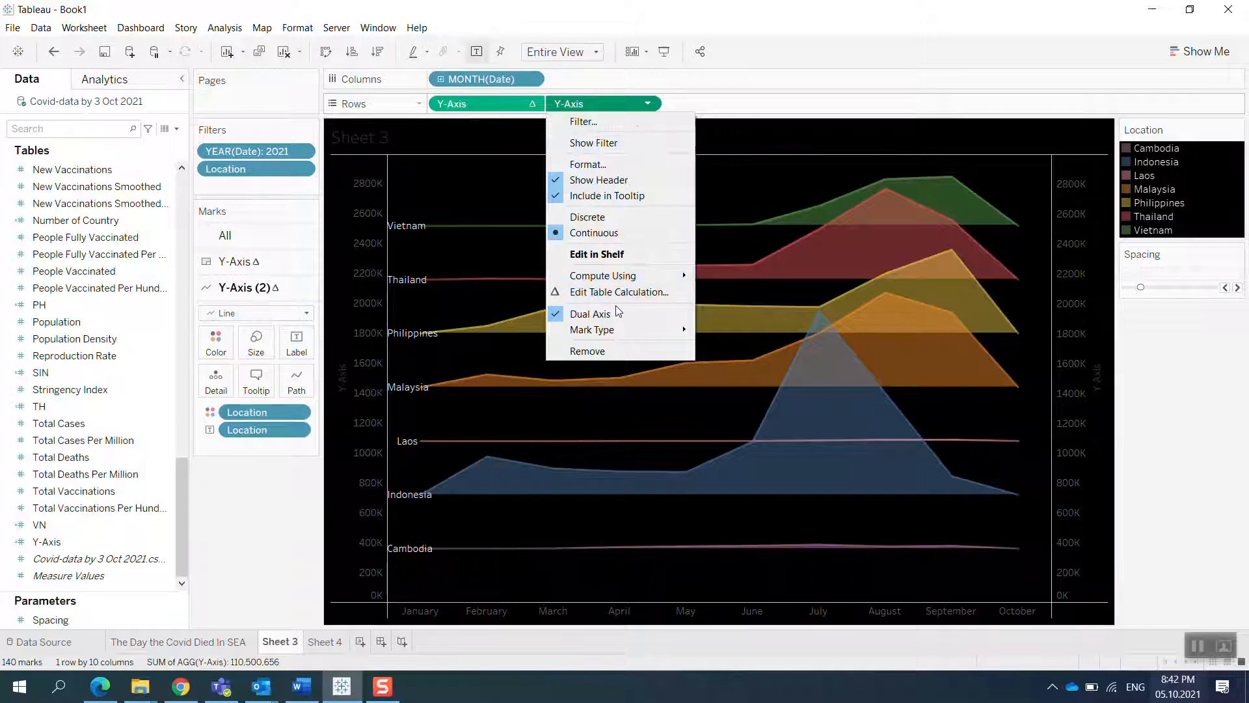
click(599, 180)
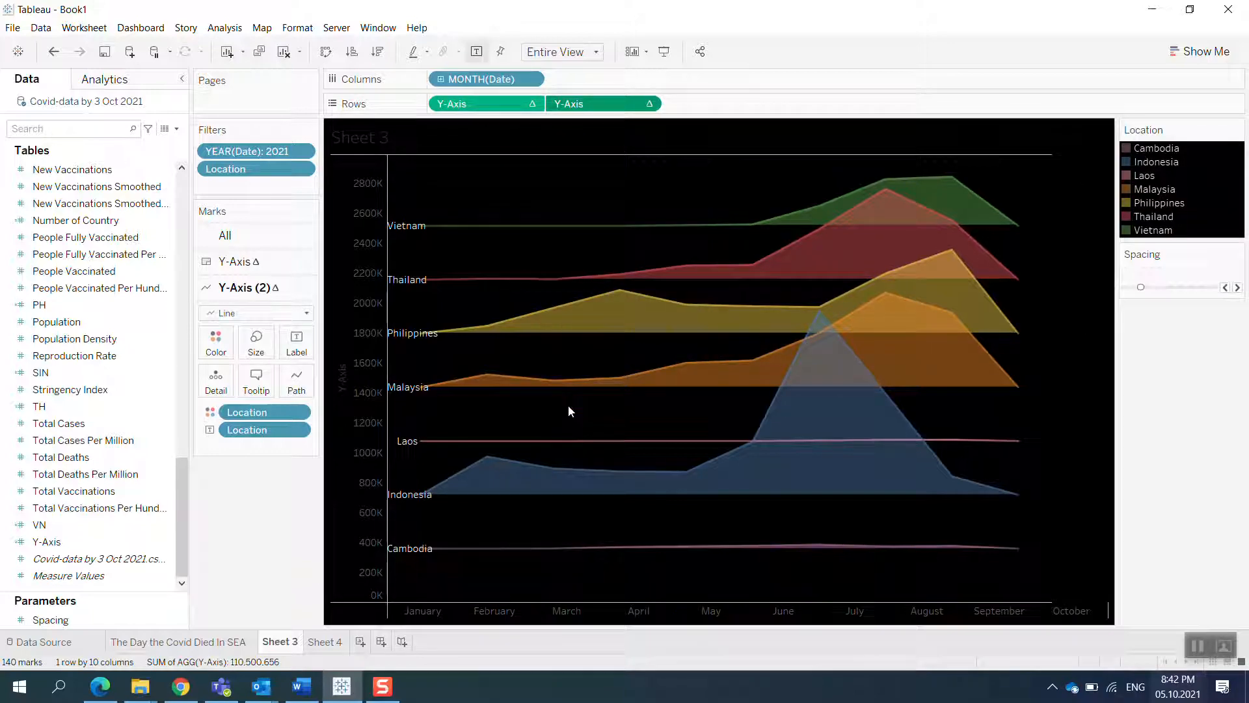
click(531, 104)
click(508, 186)
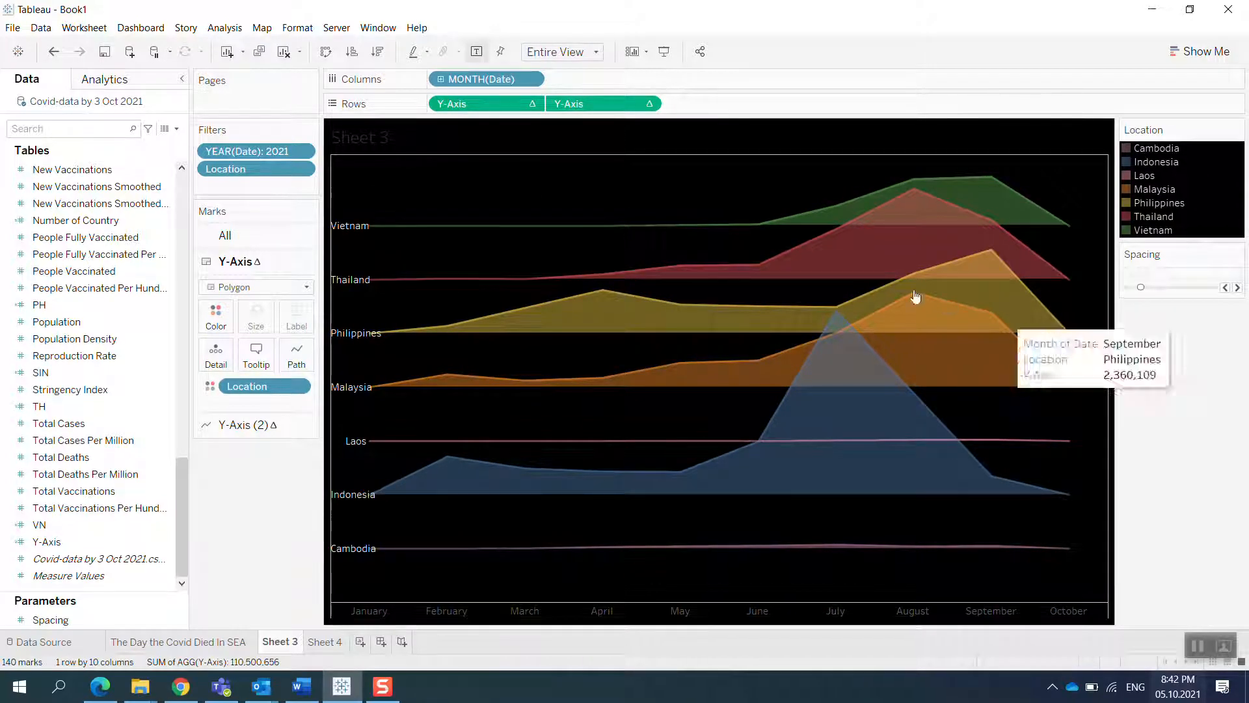
Rename Sheet 3 as "The Day the Covid Died In SEA 2"
click(210, 643)
click(280, 643)
double_click(278, 642)
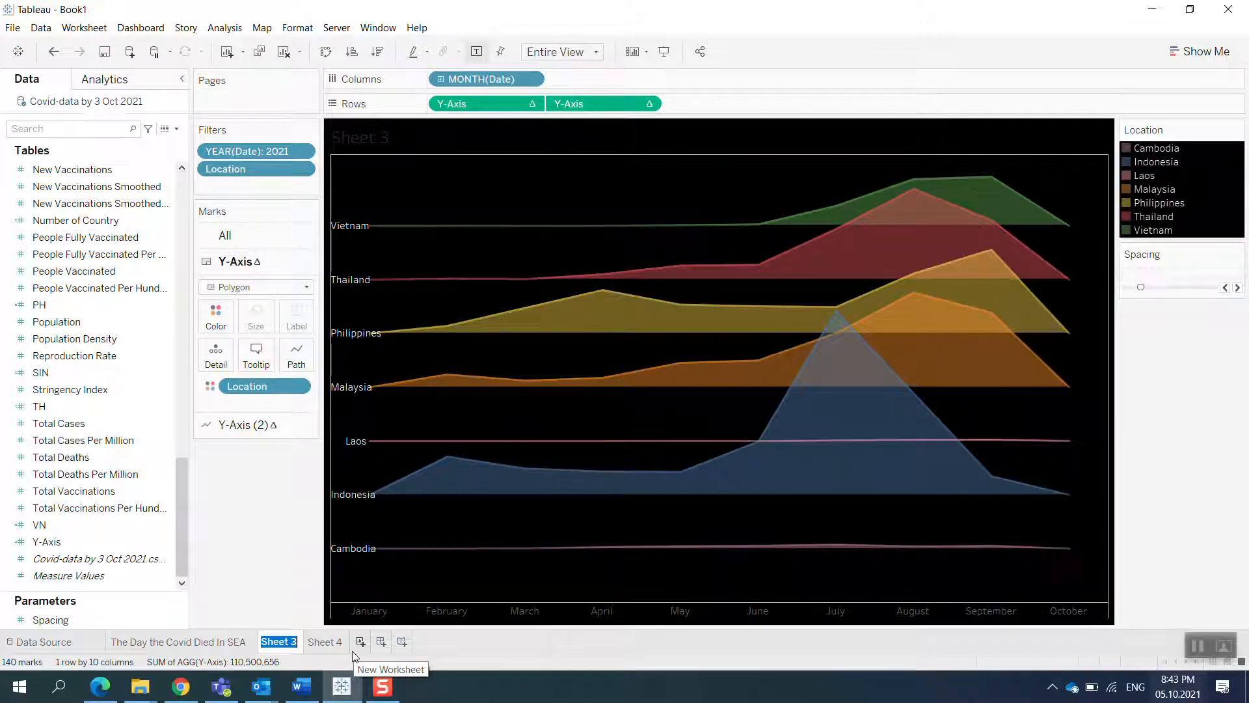
text(The Day)
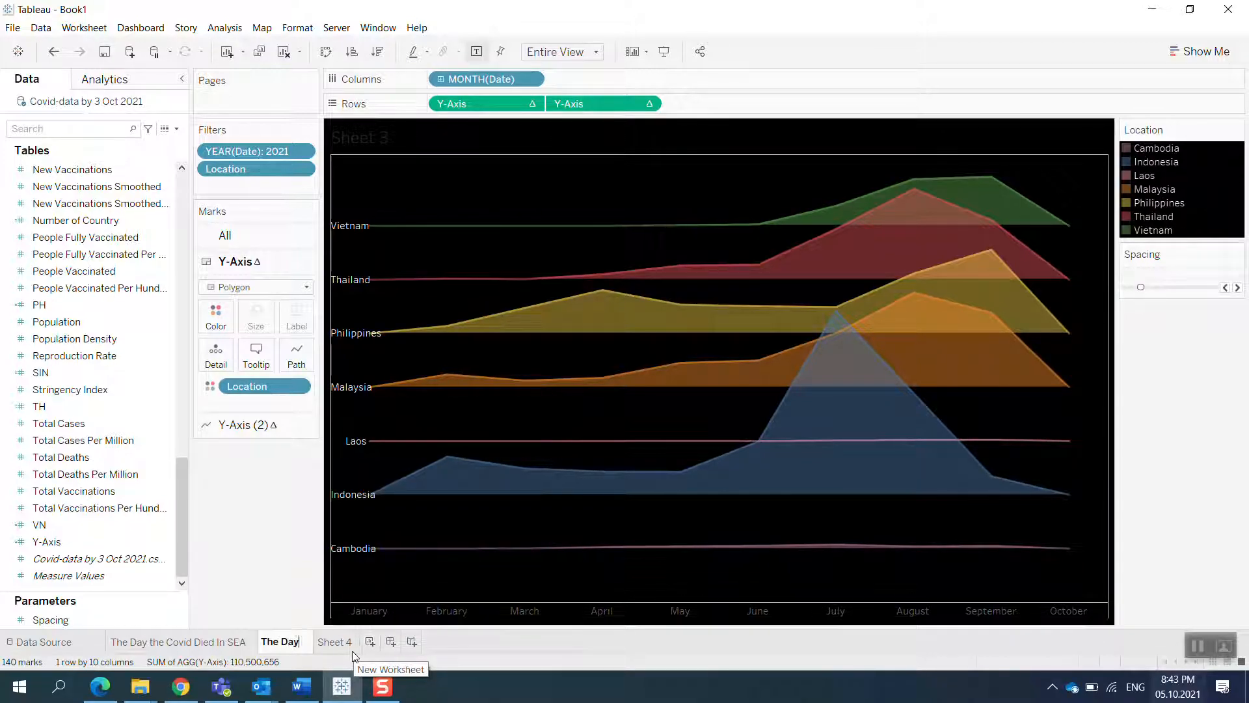
text( the )
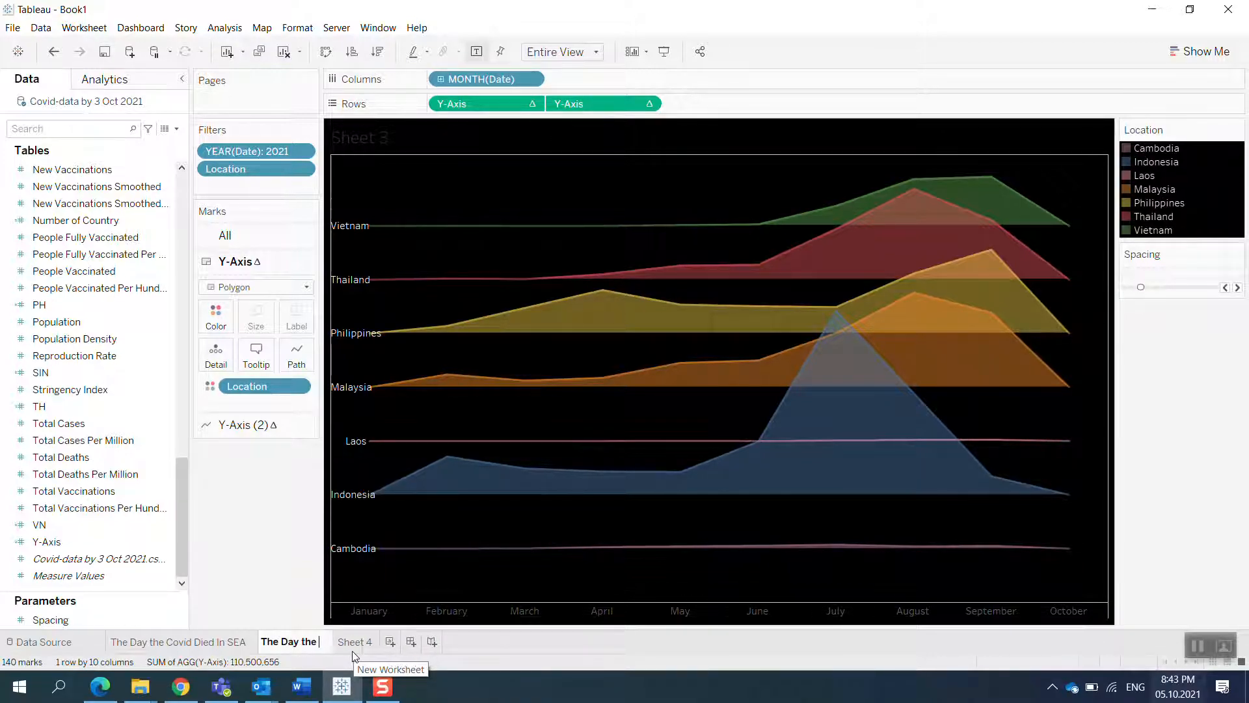
text(Covid Die)
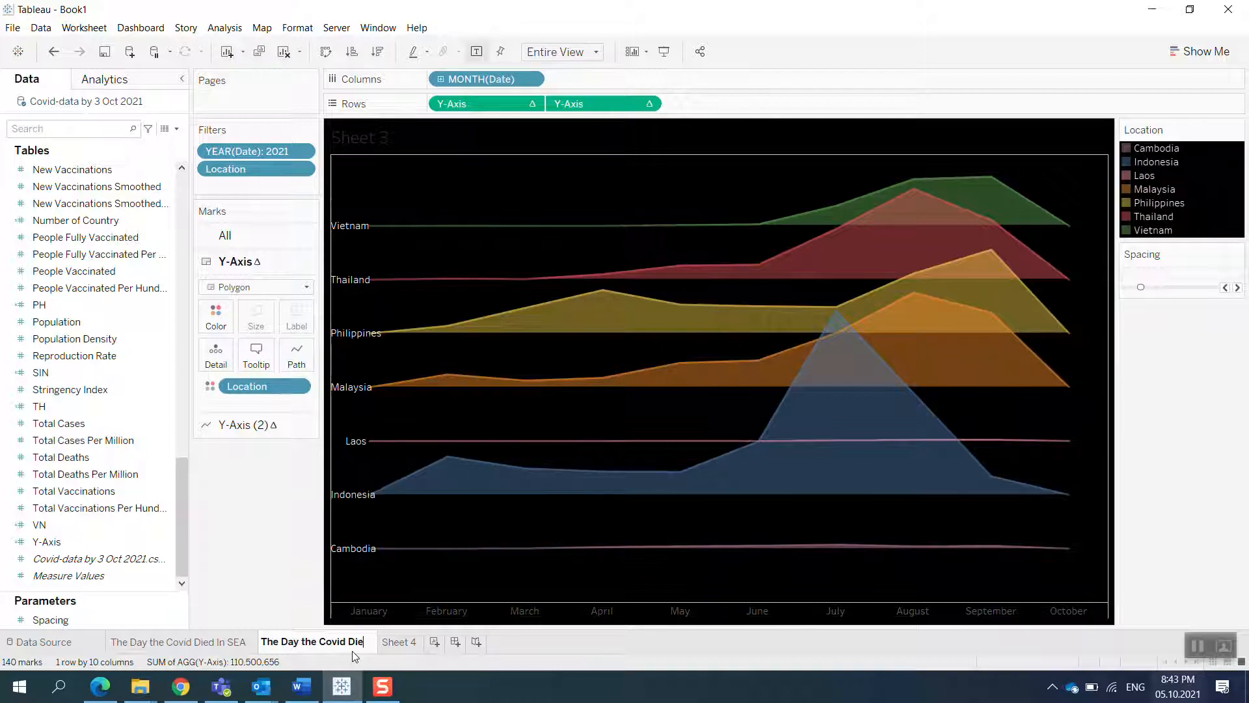
text(d In SEA)
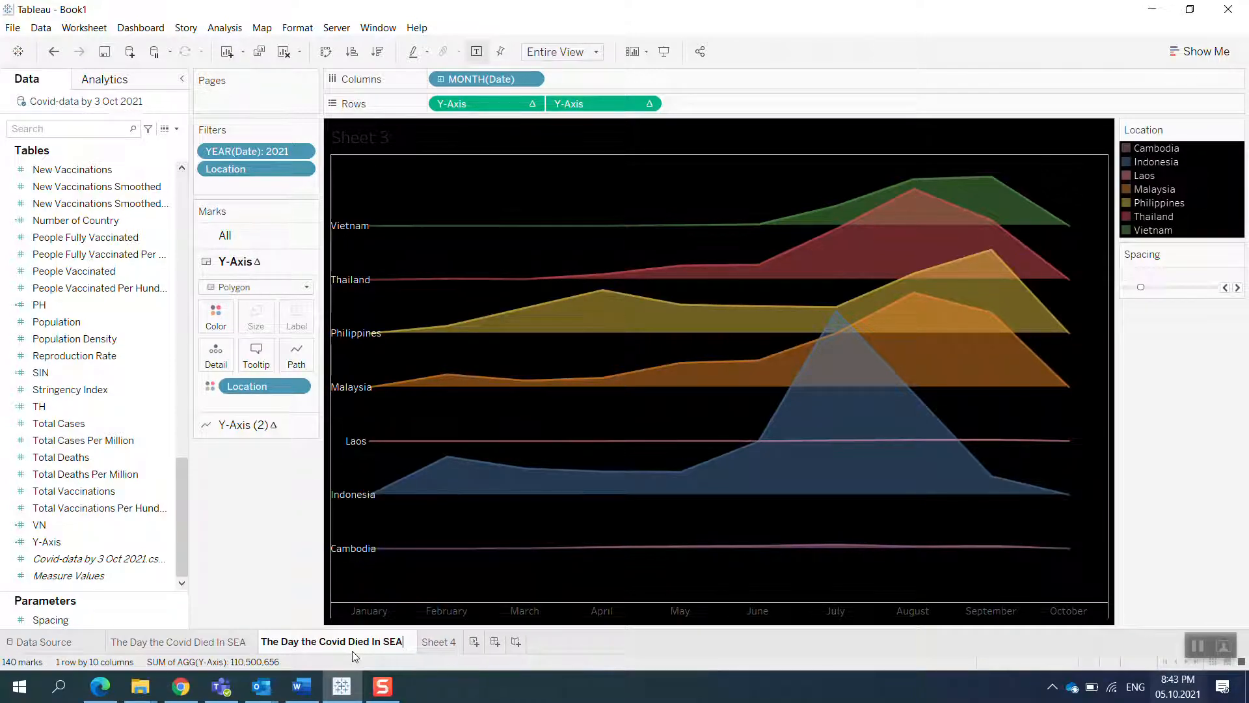
text( 2)
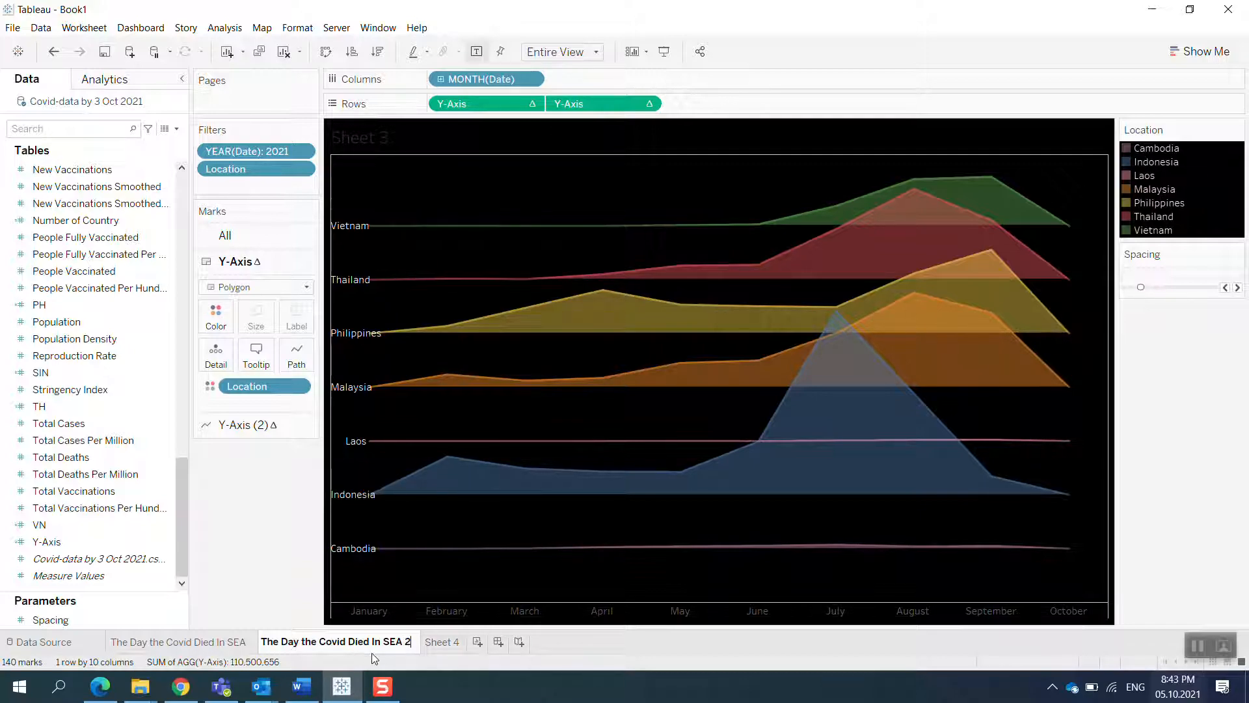
key(Return)
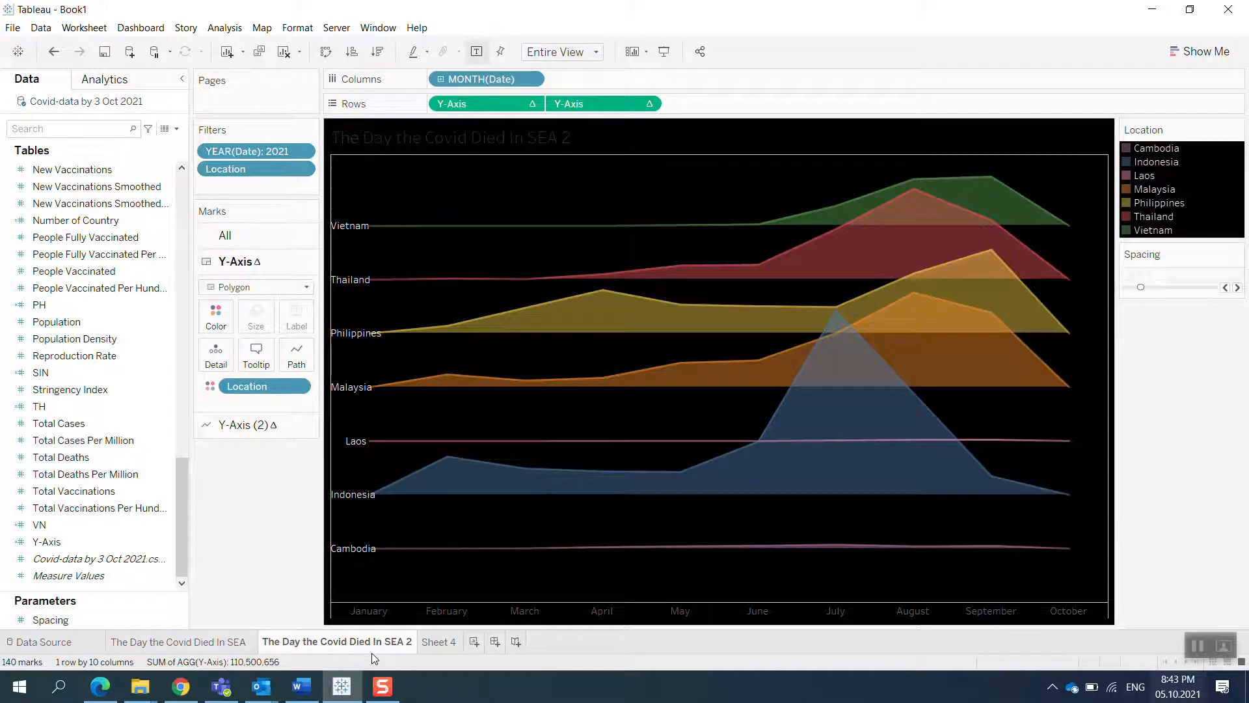
Format the sheet title as orange, centred, bold text at font size 26
double_click(447, 135)
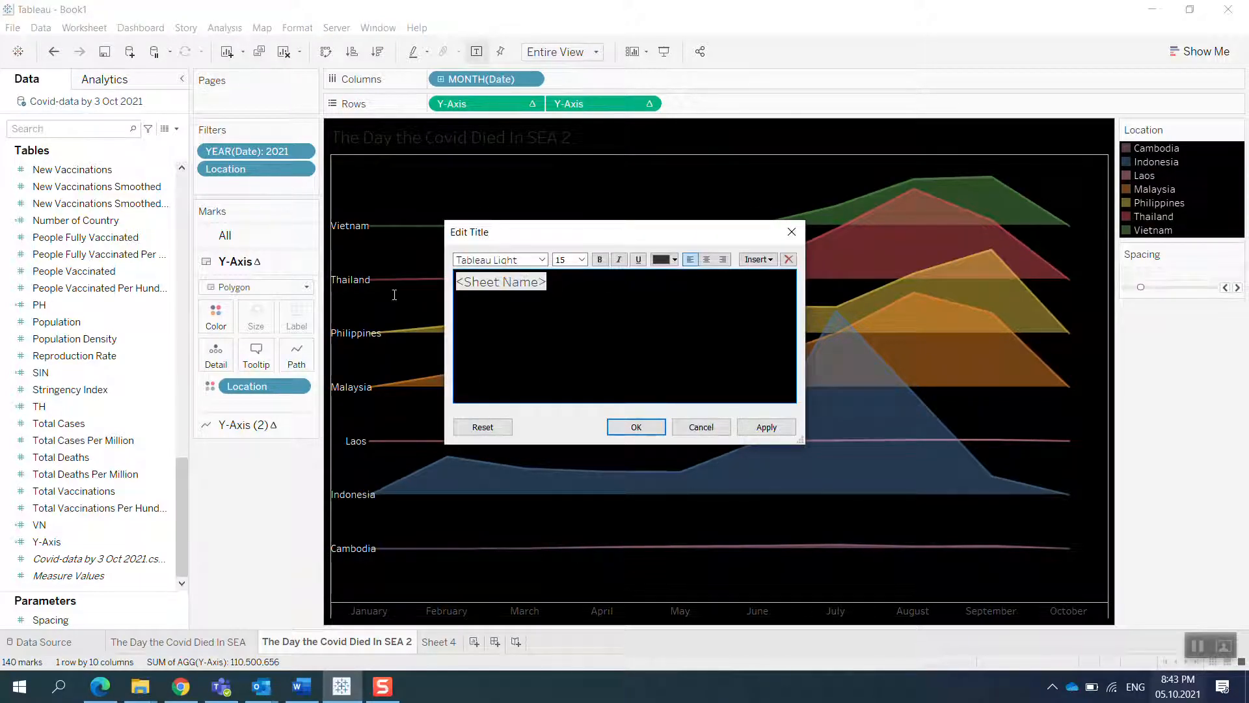
drag(568, 285, 446, 283)
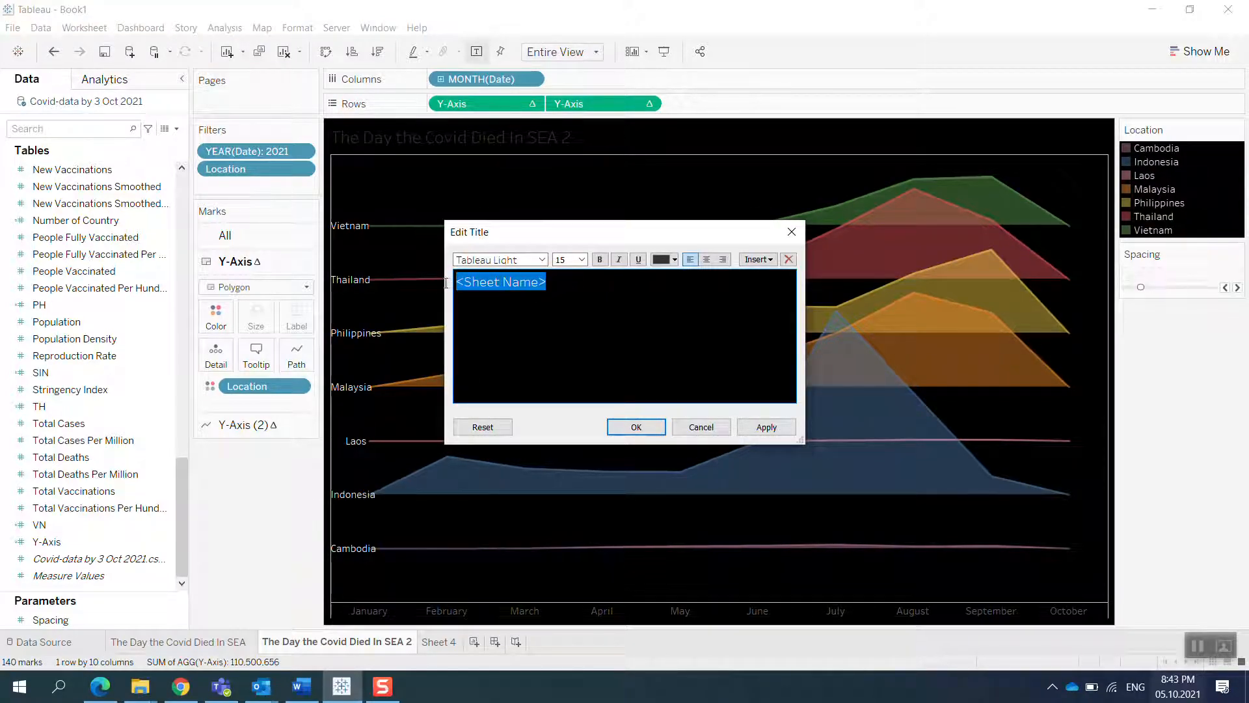
click(666, 260)
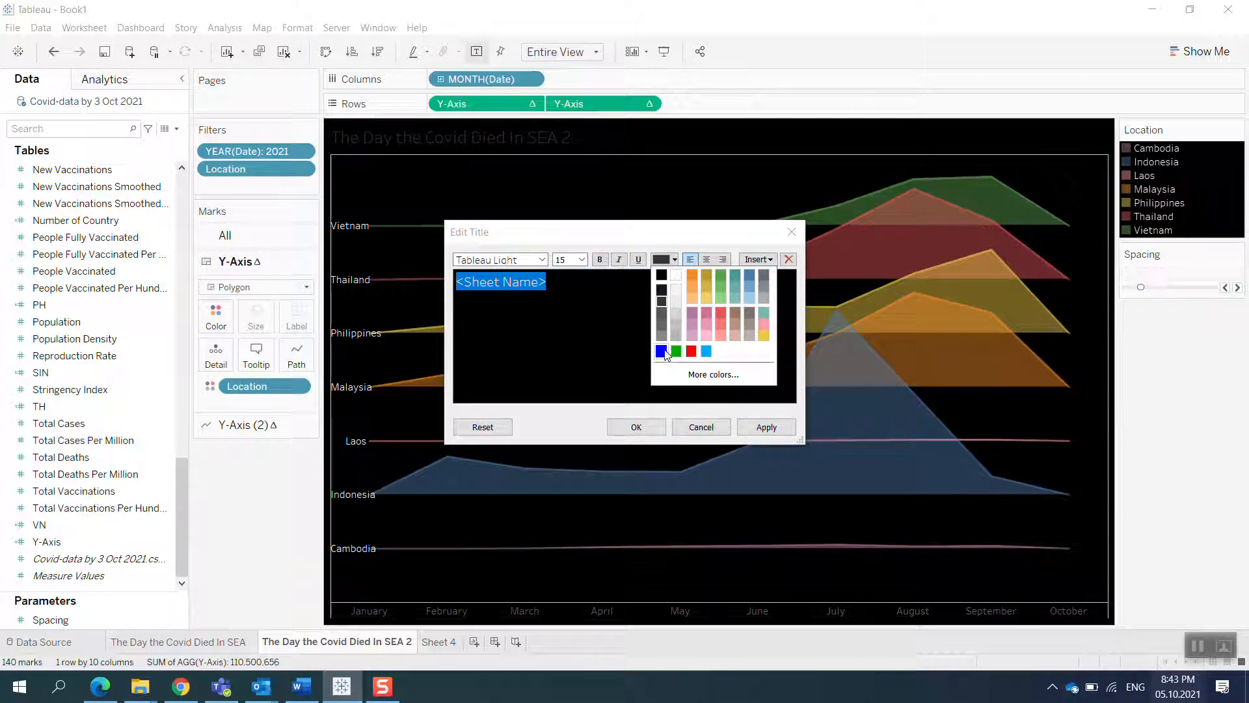
click(691, 278)
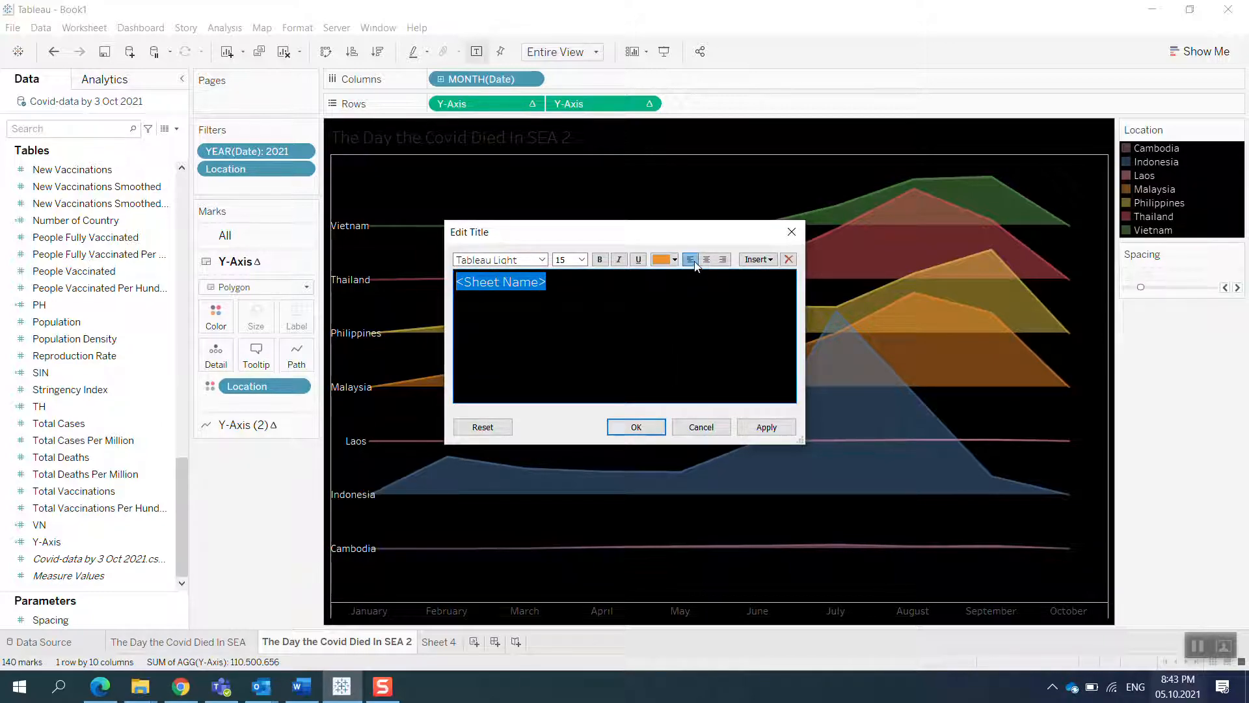
click(706, 259)
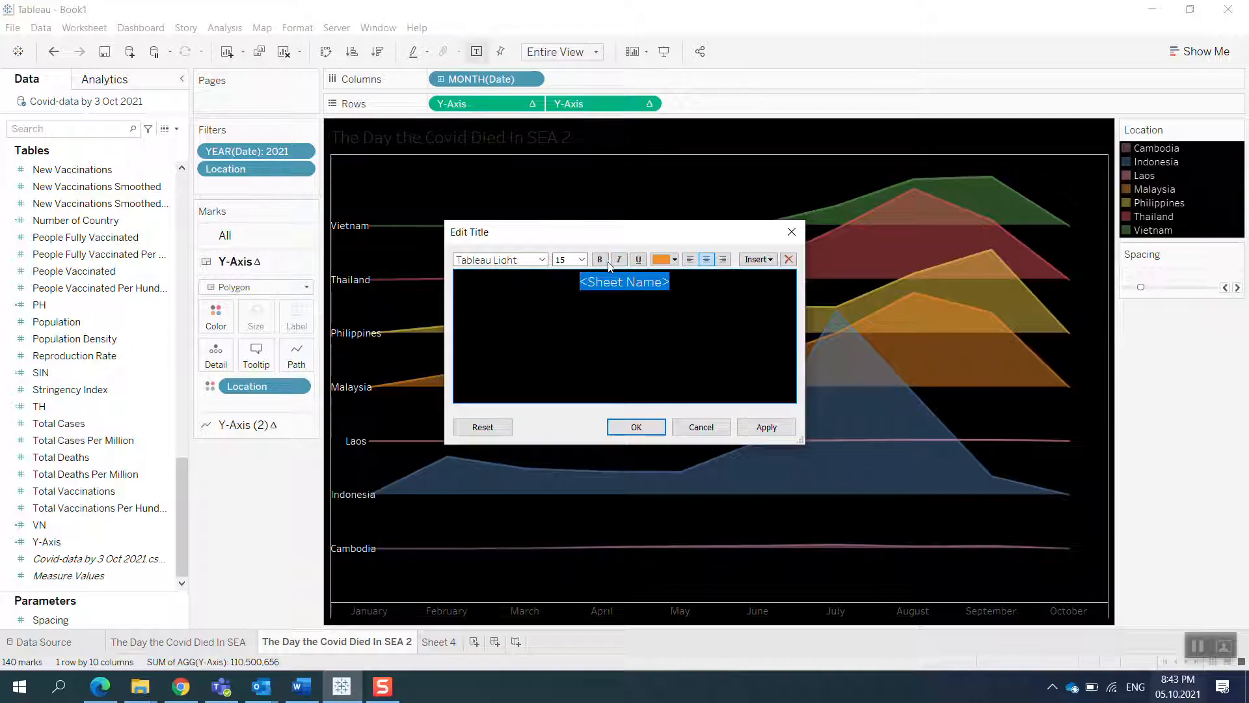
click(754, 425)
click(582, 260)
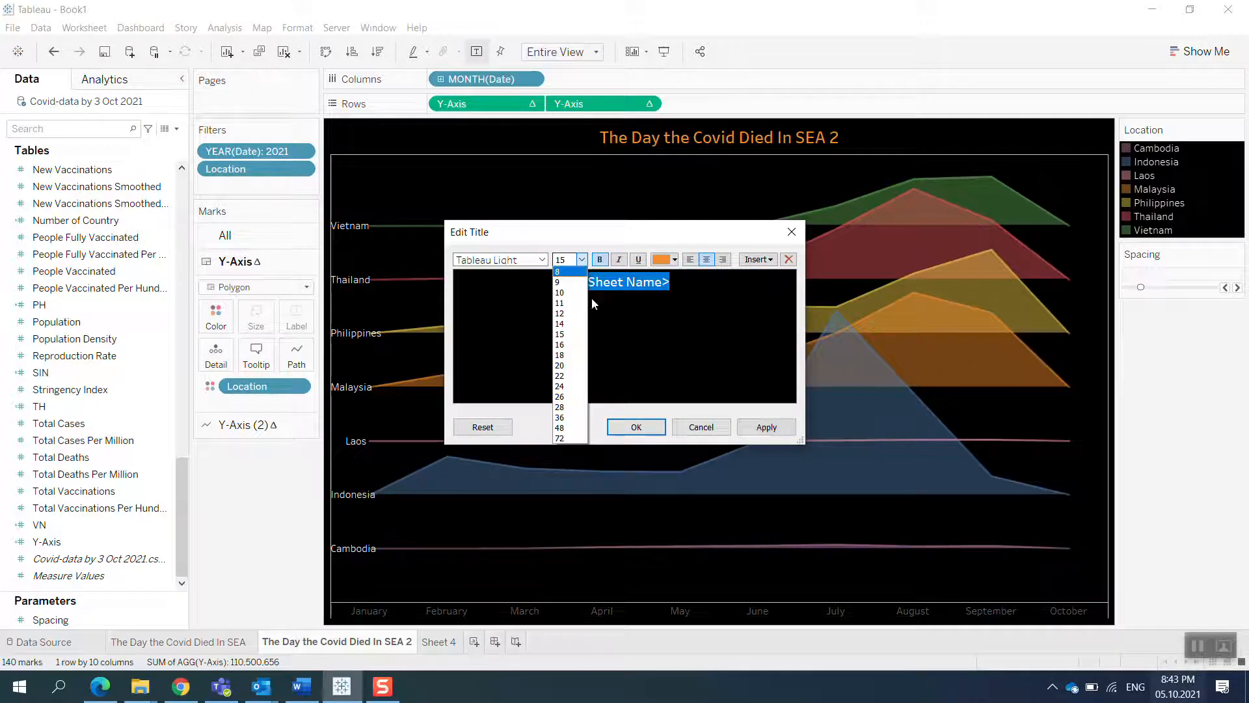
click(565, 397)
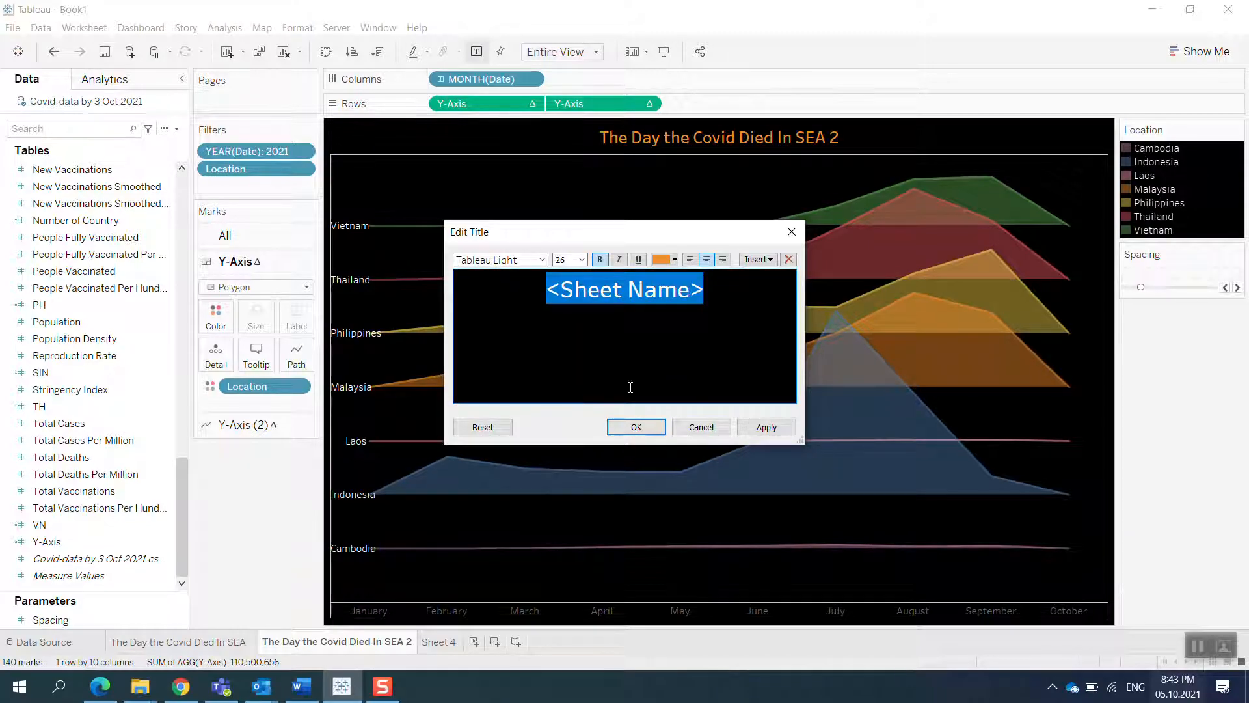
click(766, 427)
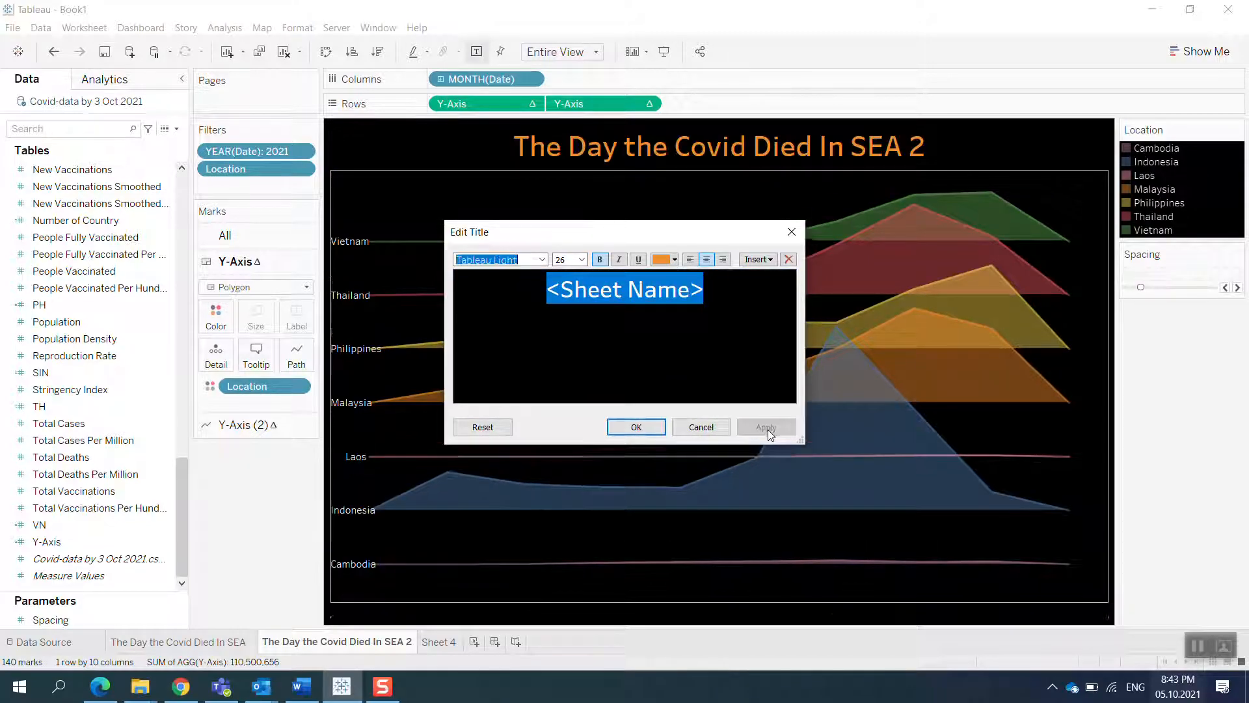
click(636, 426)
Remove the chart's row divider borders by setting the sheet-level row divider pane to None
right_click(476, 198)
click(419, 189)
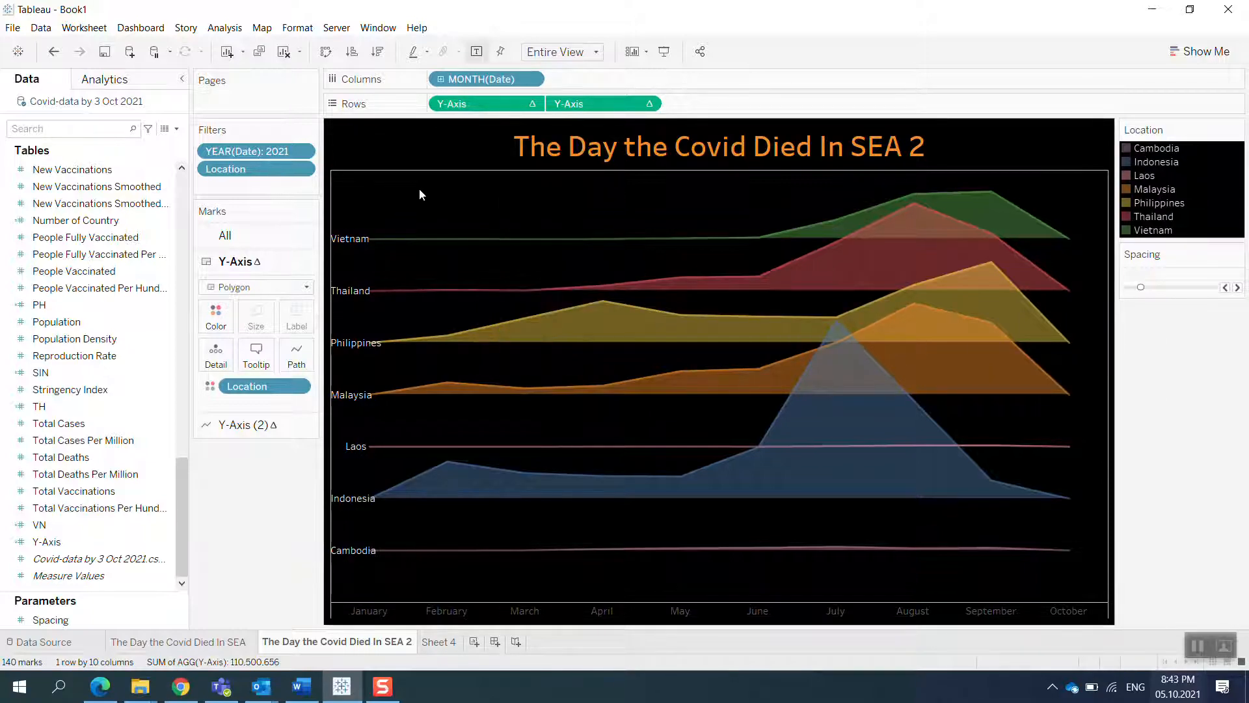
right_click(488, 209)
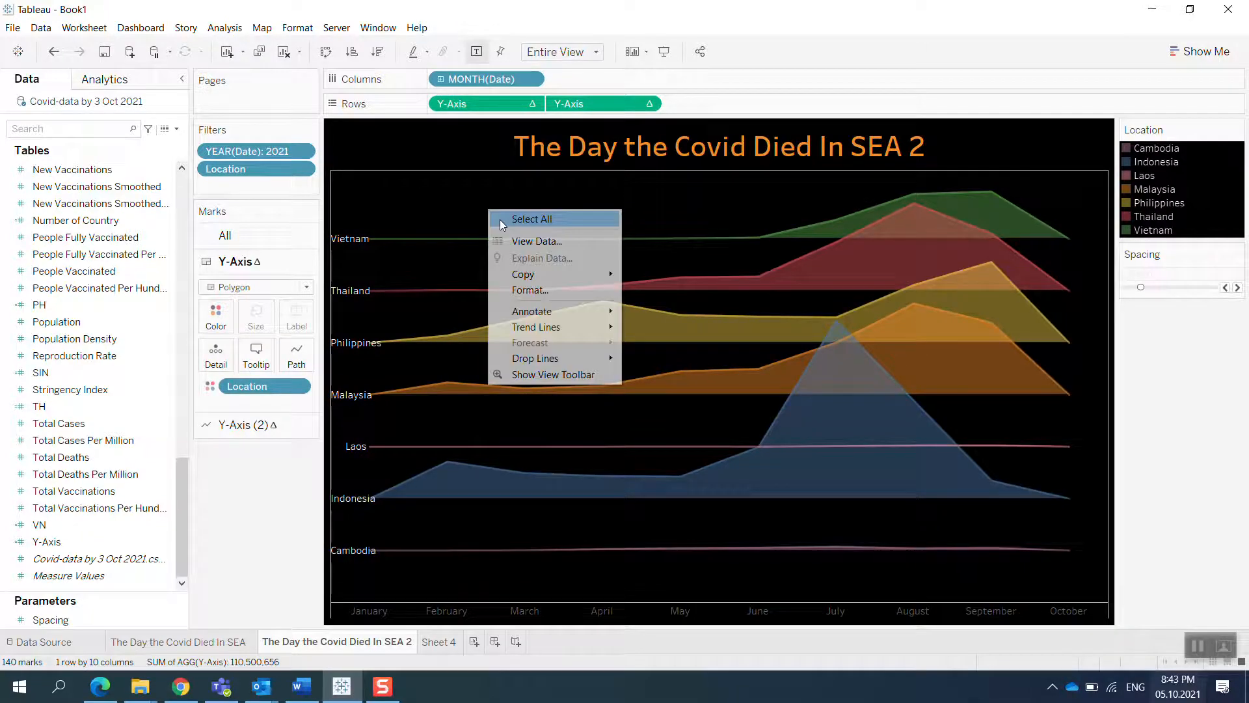
click(535, 297)
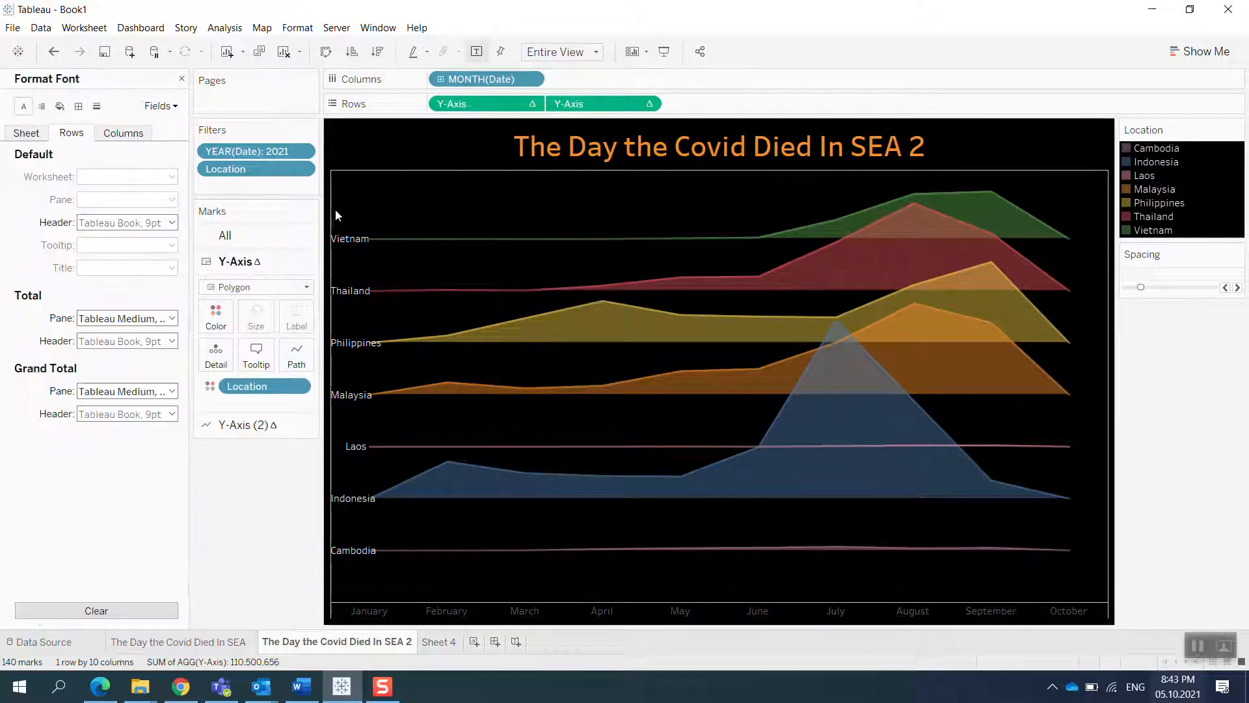
click(78, 106)
click(27, 133)
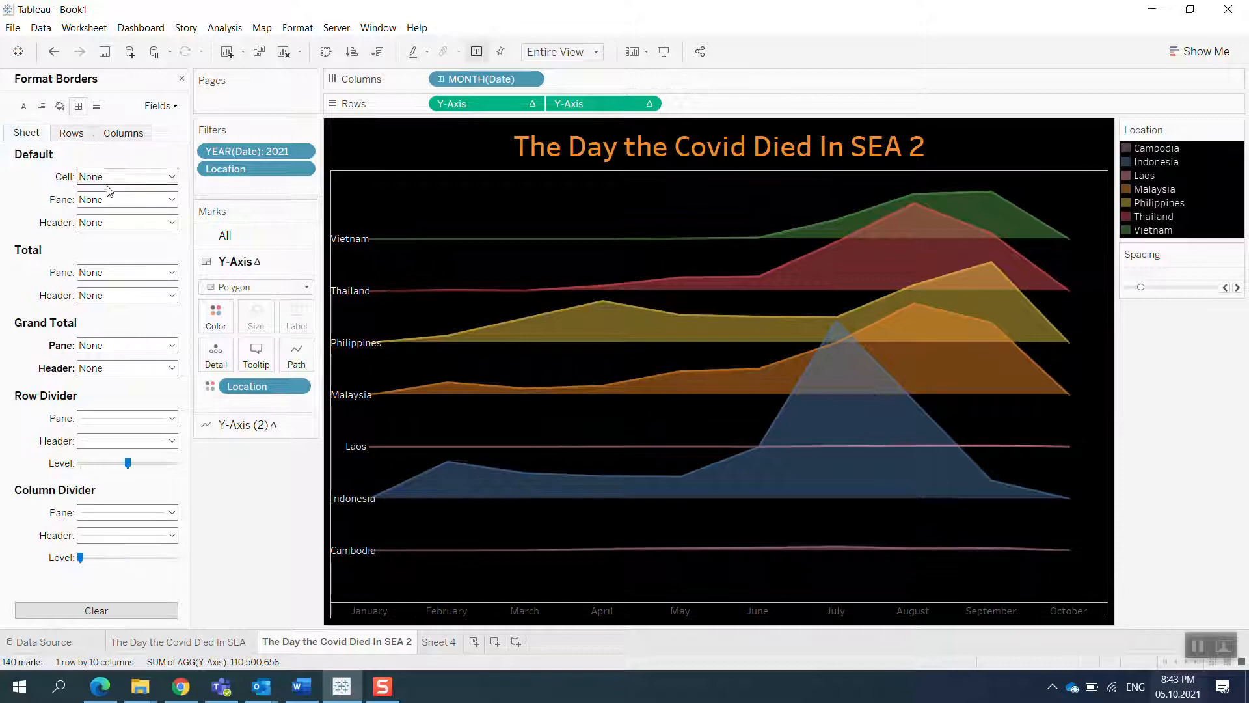
click(120, 418)
click(118, 438)
click(43, 458)
click(123, 442)
click(22, 452)
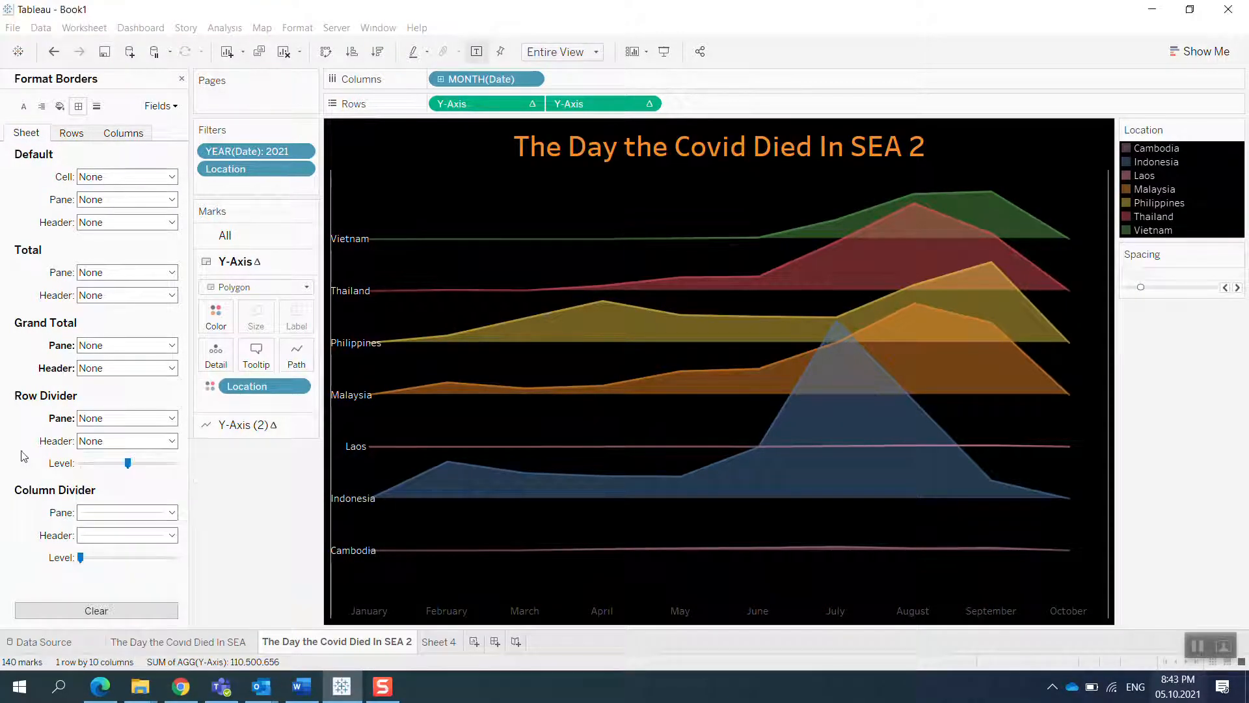
Remove the chart's column divider borders by setting the pane to None, and close the border formatting
click(127, 512)
click(142, 305)
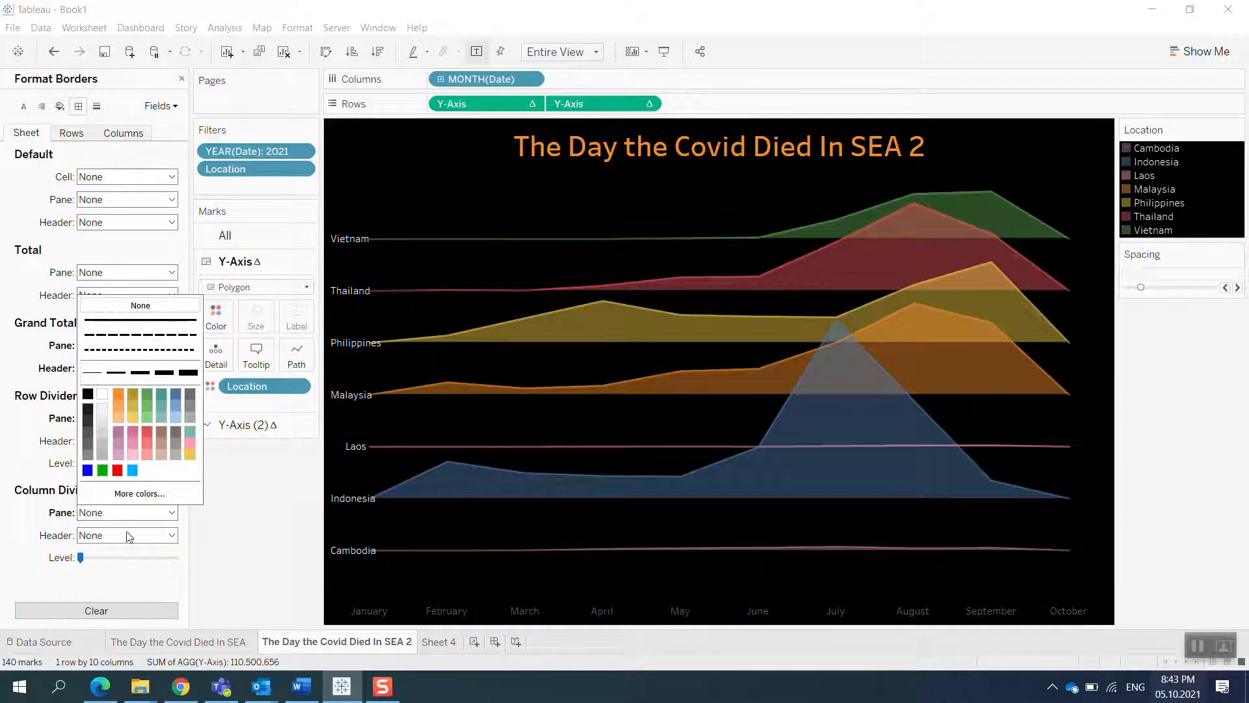
click(118, 588)
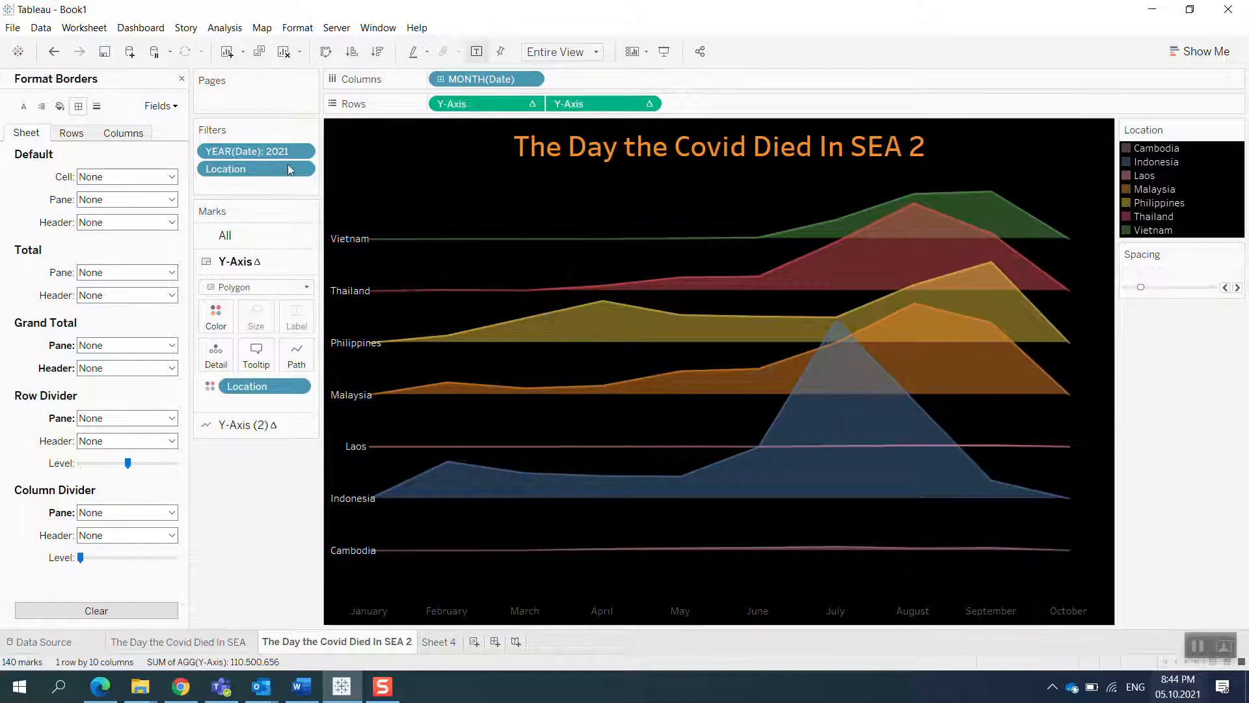
click(181, 78)
click(594, 155)
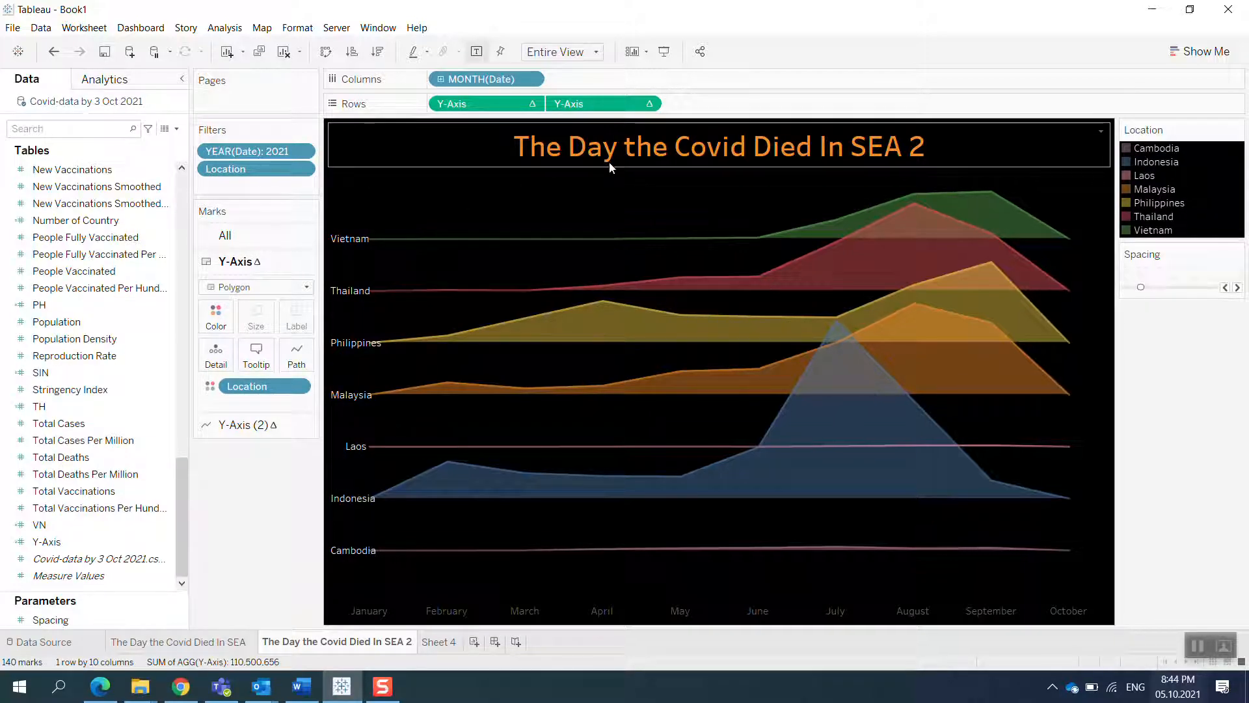